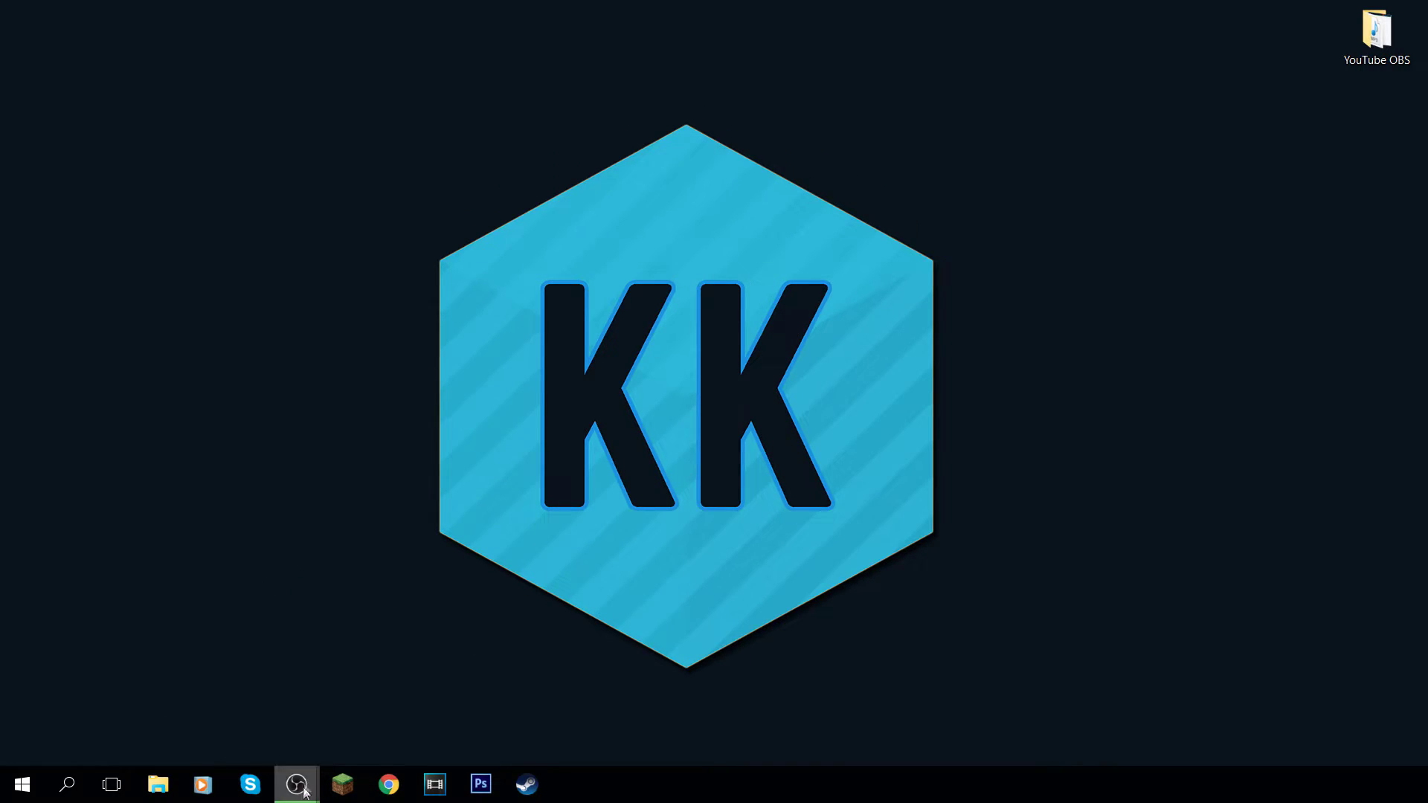
# Restore the OBS Studio window from its taskbar preview.
pyautogui.moveTo(299, 787)
pyautogui.click(227, 711)
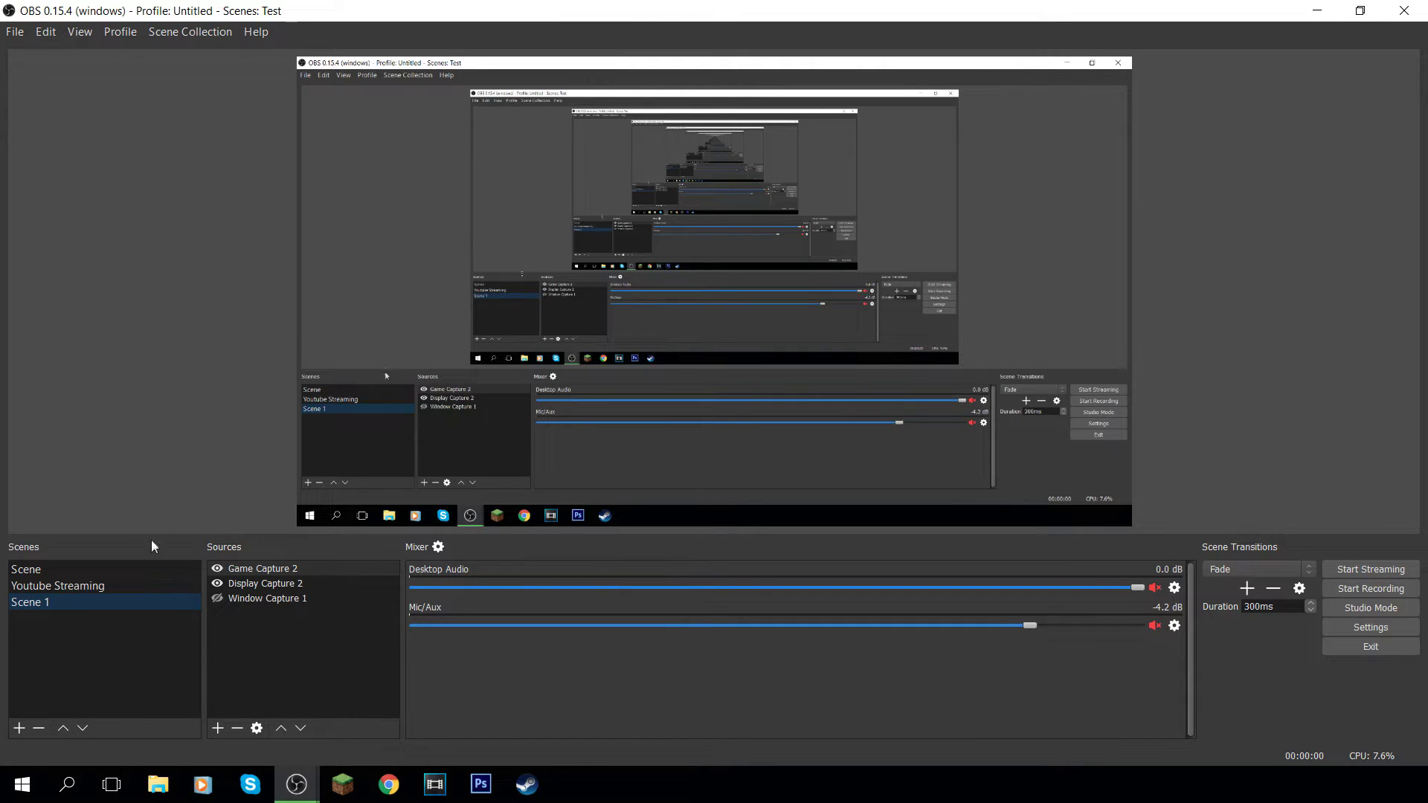
# Add a new empty scene named Youtube to the Scenes list.
pyautogui.rightClick(59, 665)
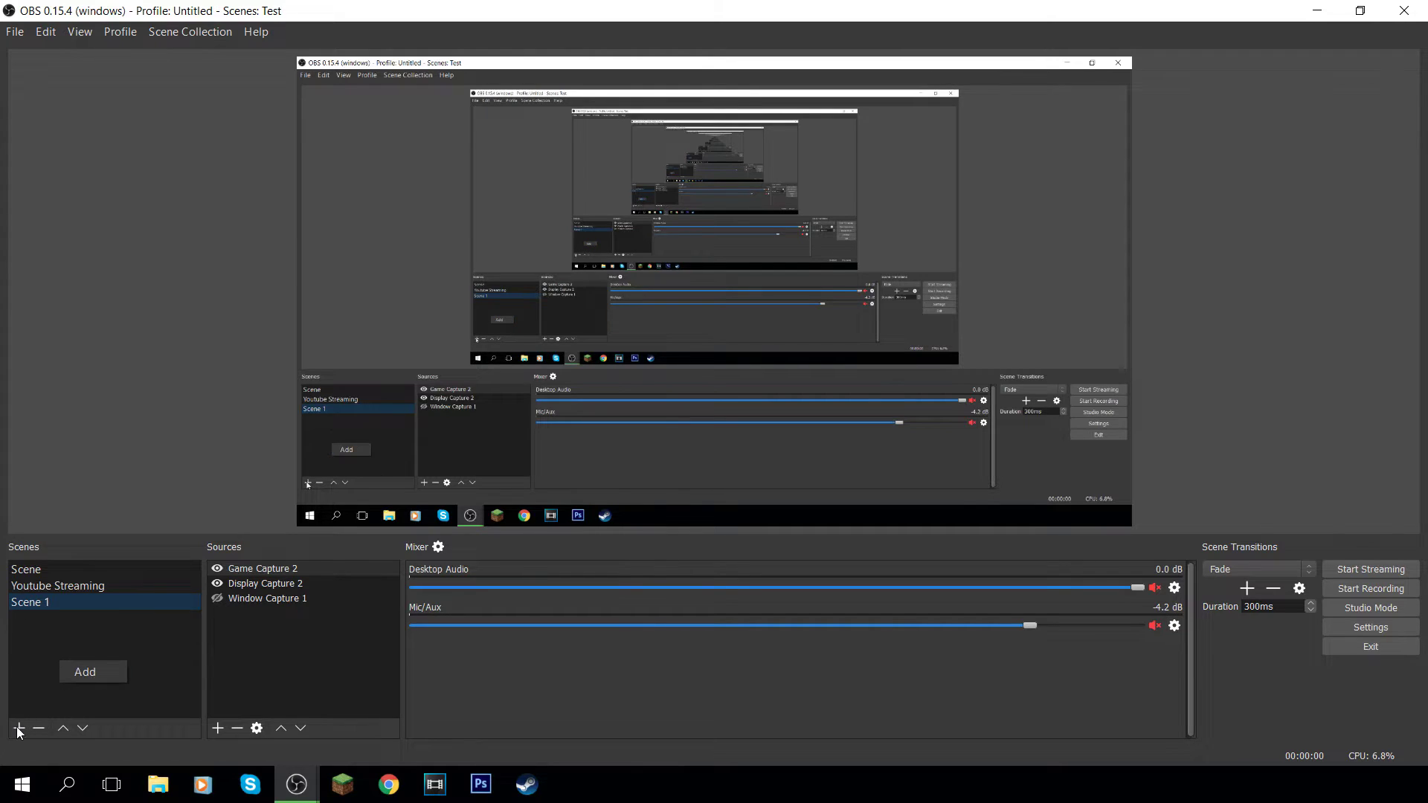
pyautogui.click(90, 674)
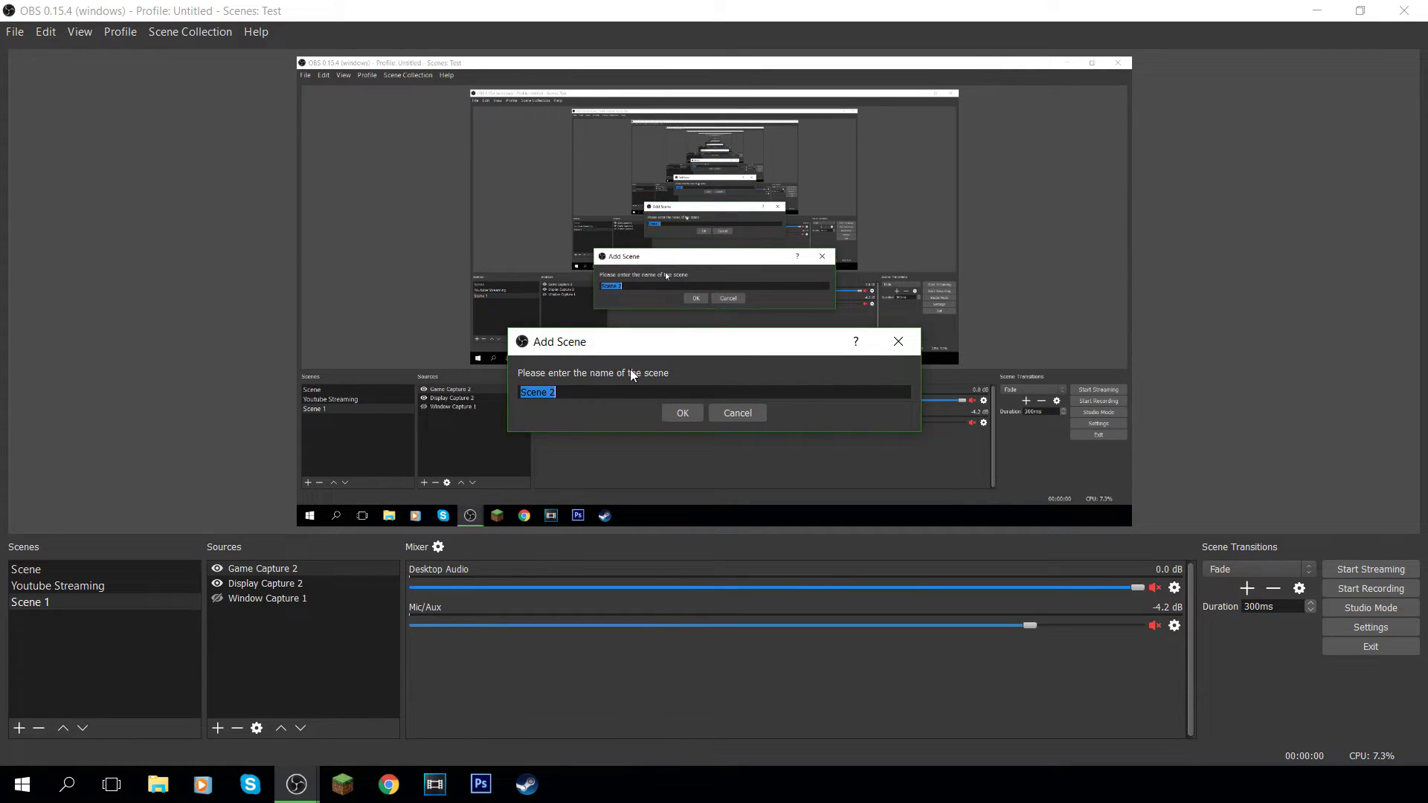
pyautogui.write('You')
pyautogui.write('tb')
pyautogui.write('ube')
pyautogui.press('Return')
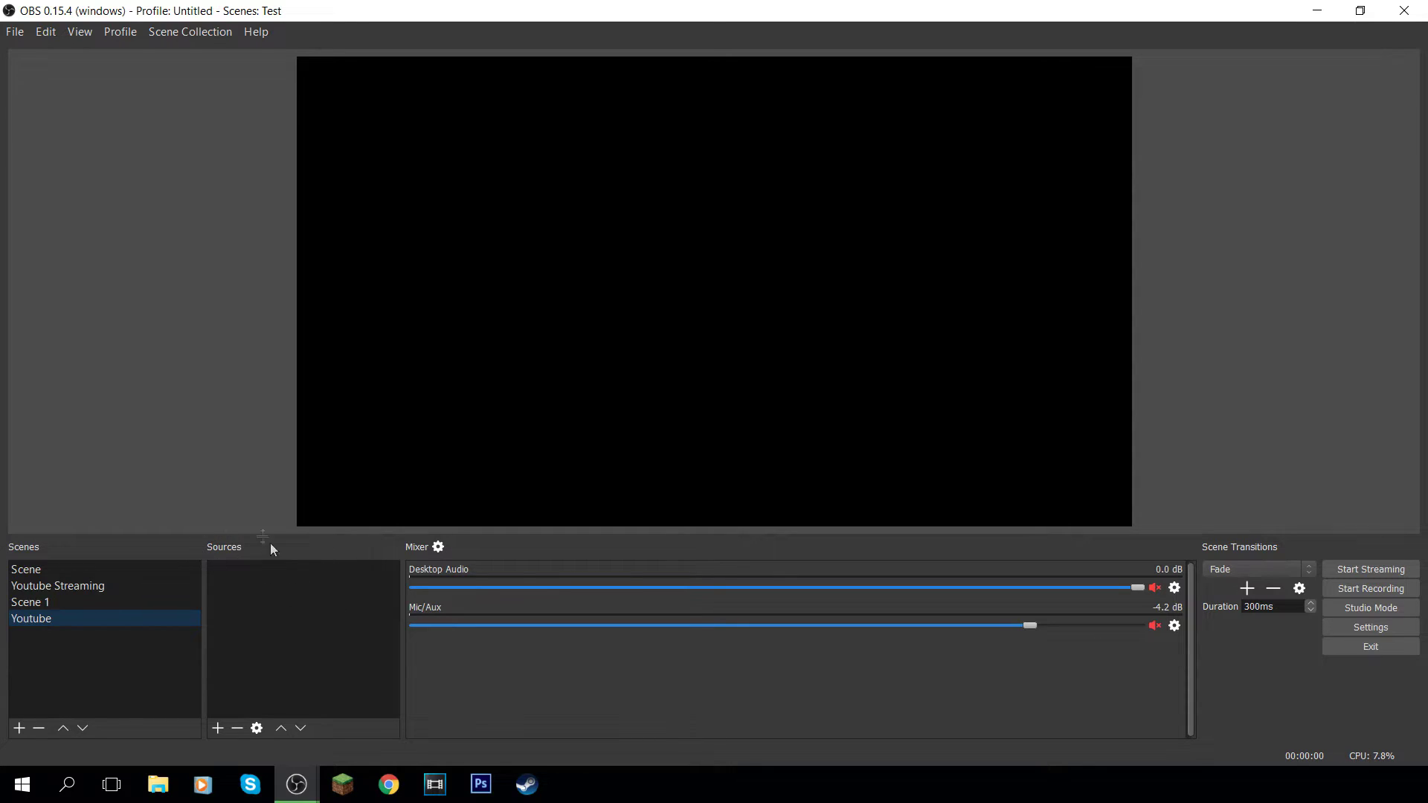
# Add a Game Capture source named minecraft, keeping its default fullscreen capture settings.
pyautogui.rightClick(265, 641)
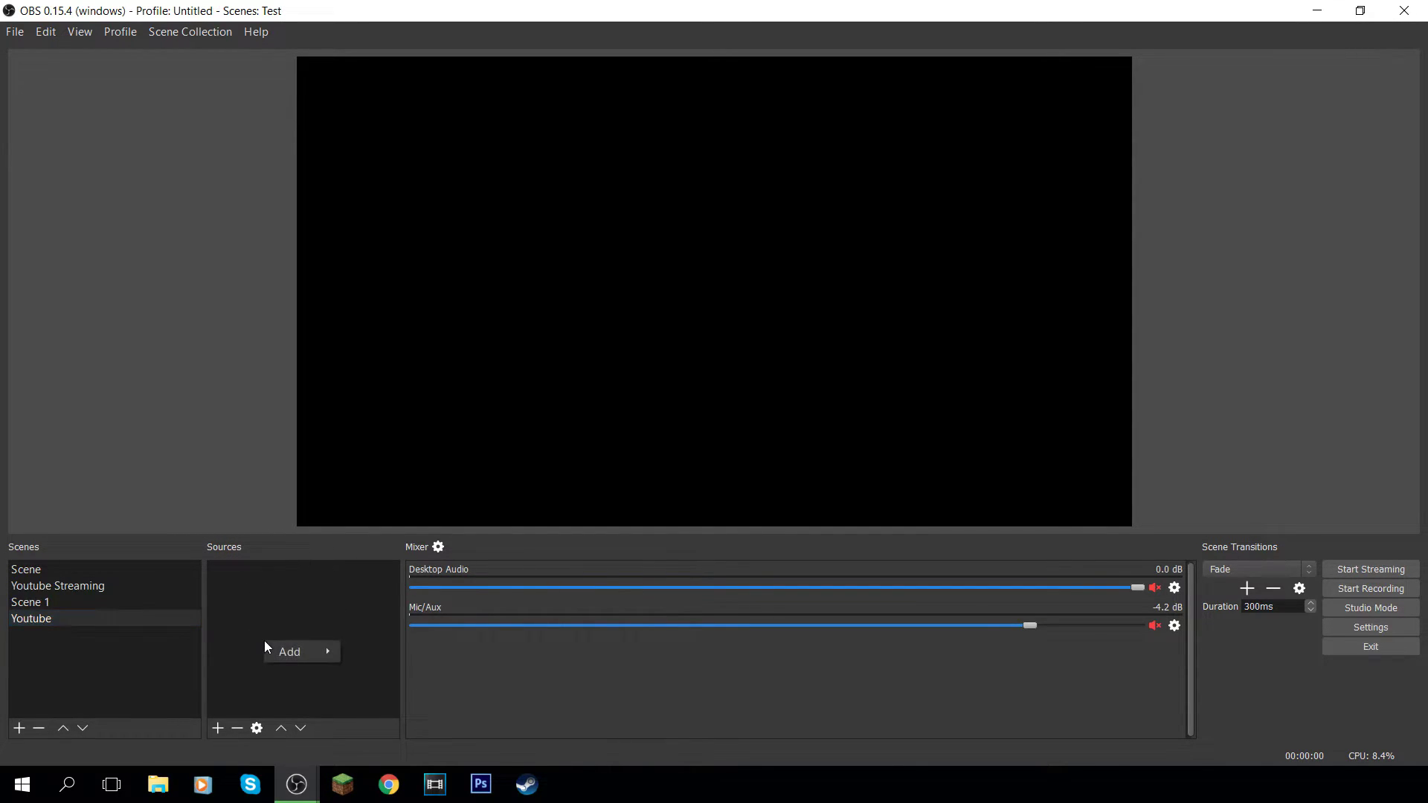
pyautogui.moveTo(300, 659)
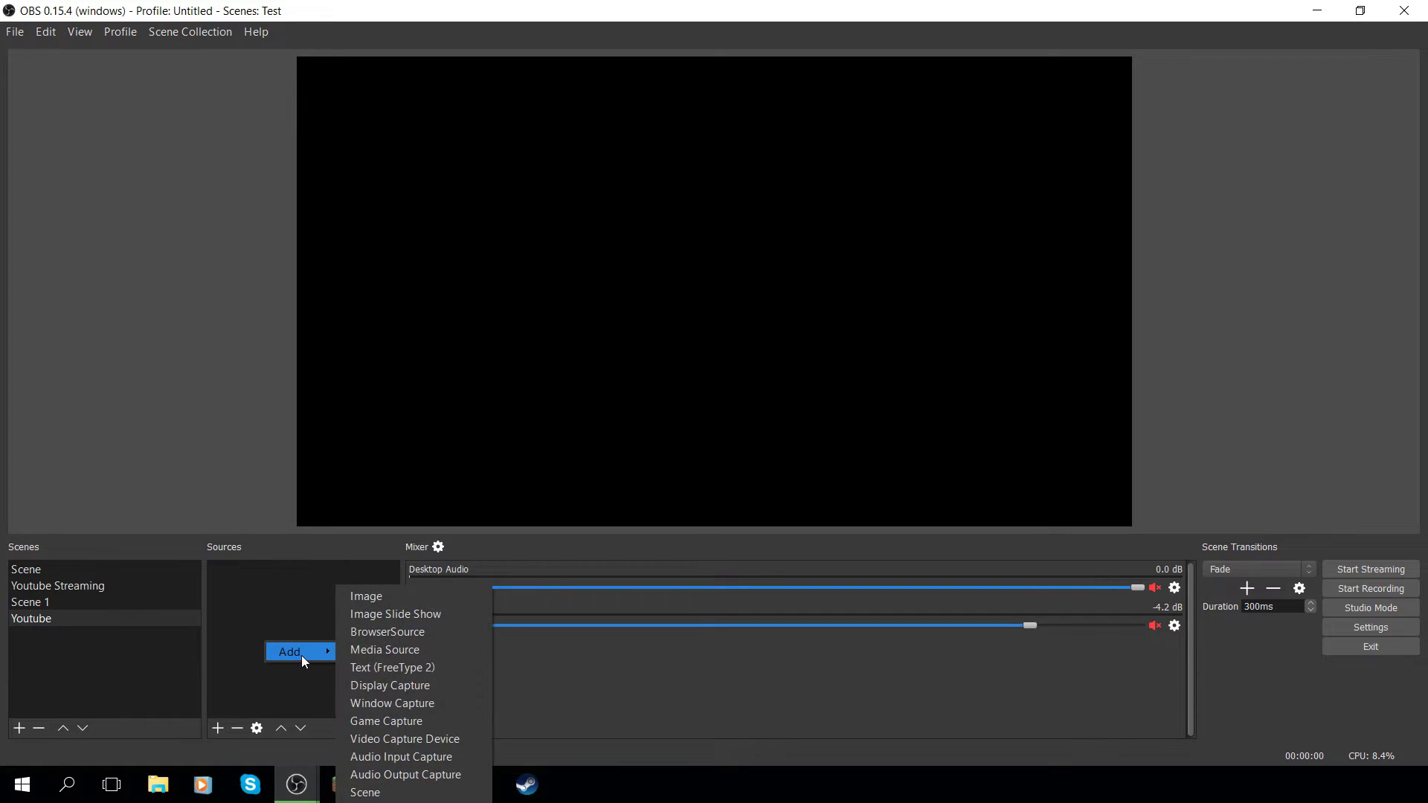
pyautogui.click(422, 720)
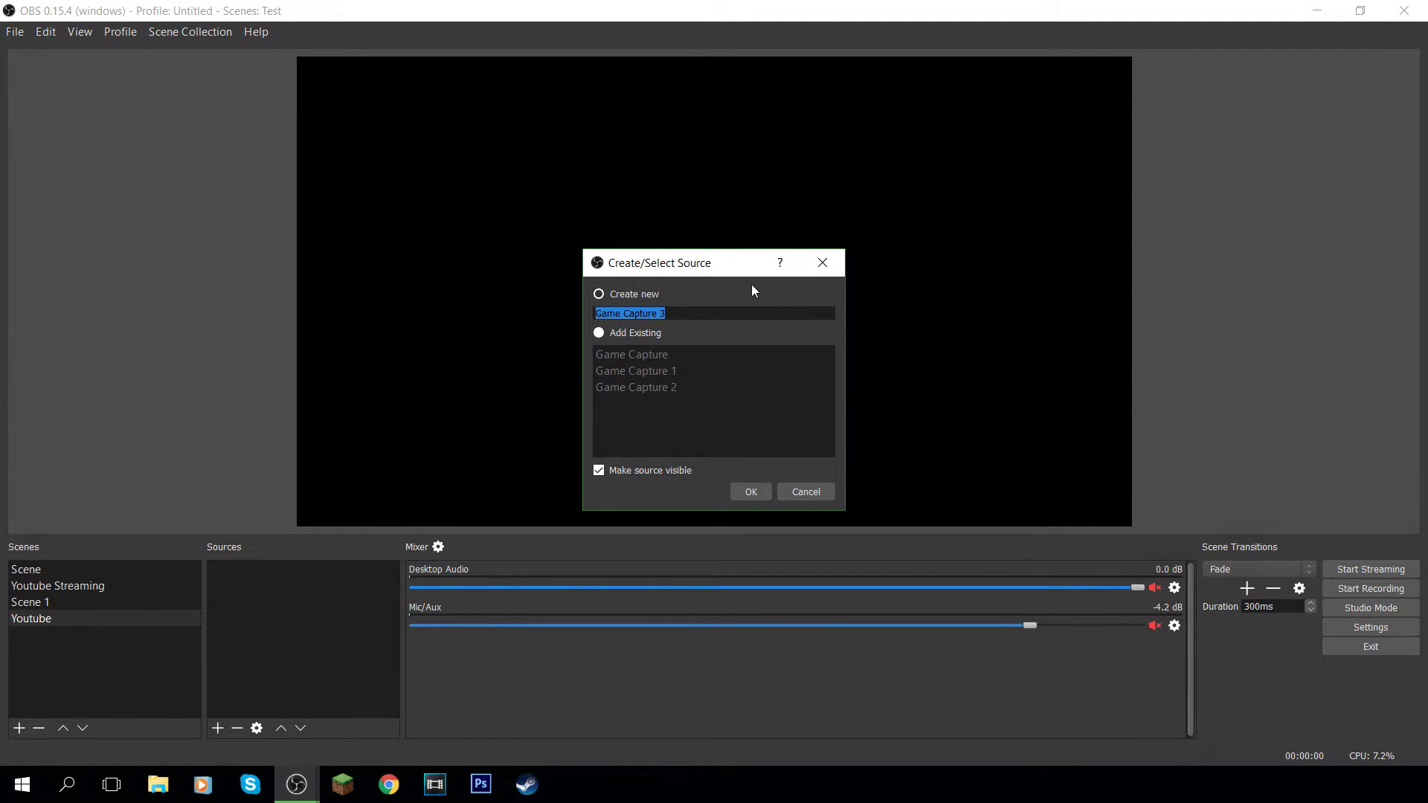
pyautogui.write('minecraft')
pyautogui.click(750, 492)
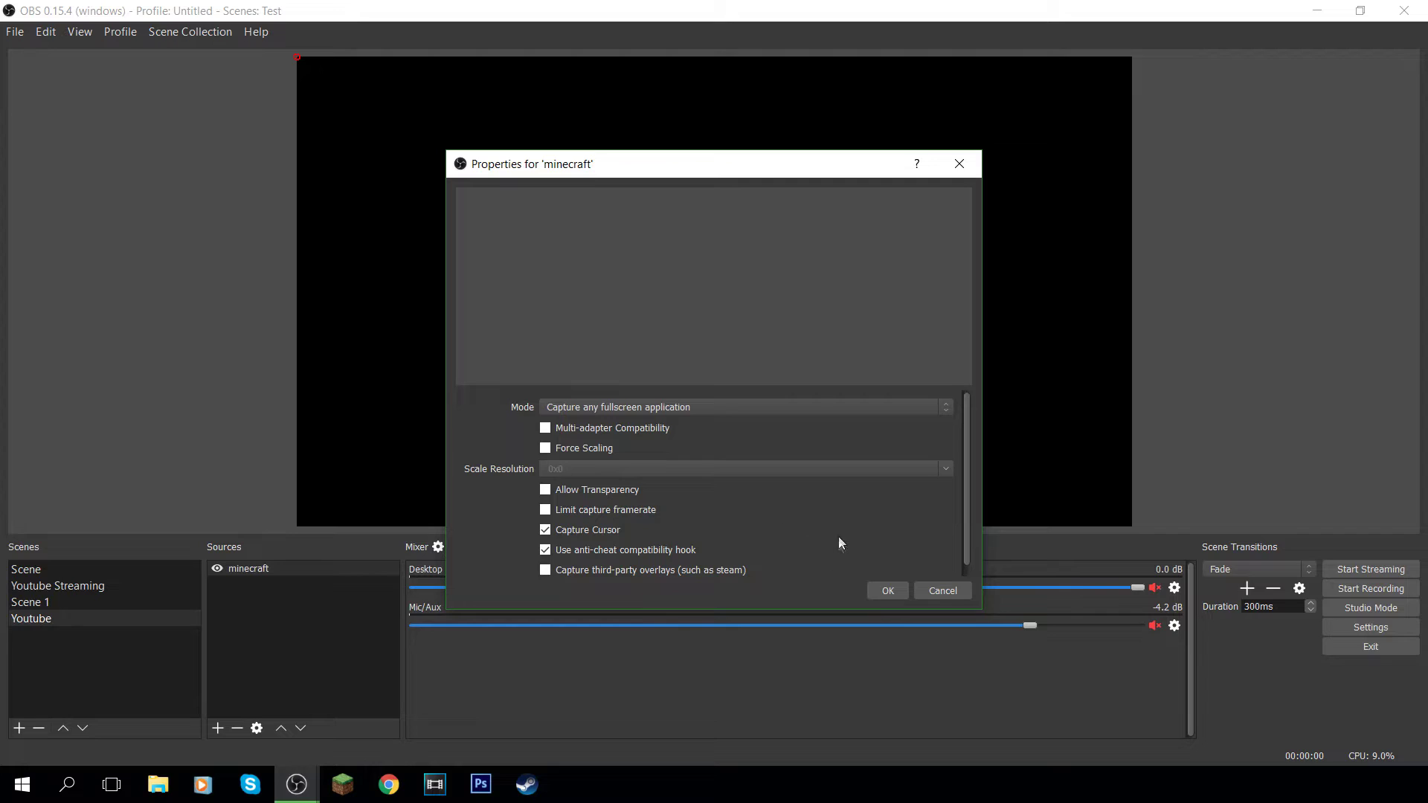
pyautogui.click(887, 590)
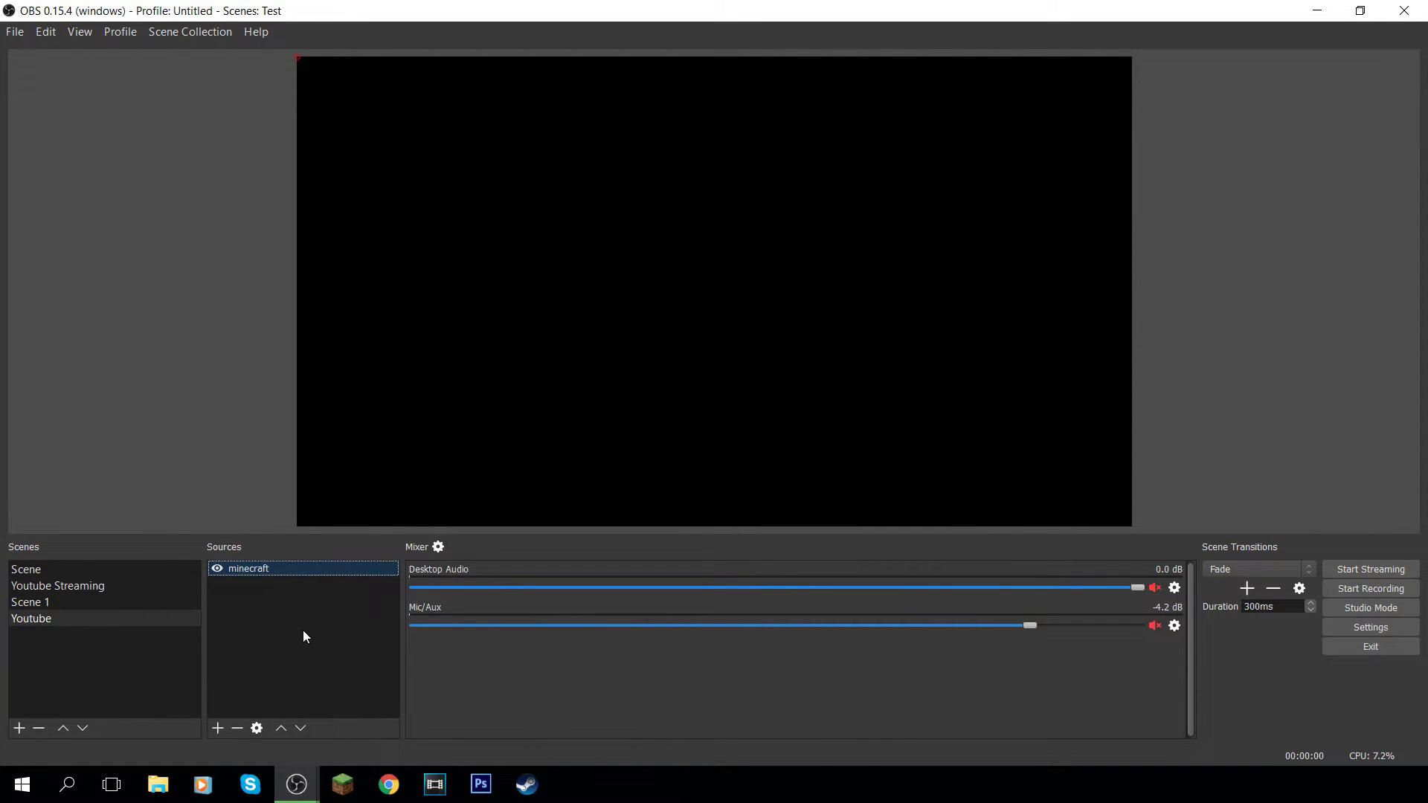
pyautogui.click(256, 568)
pyautogui.click(283, 620)
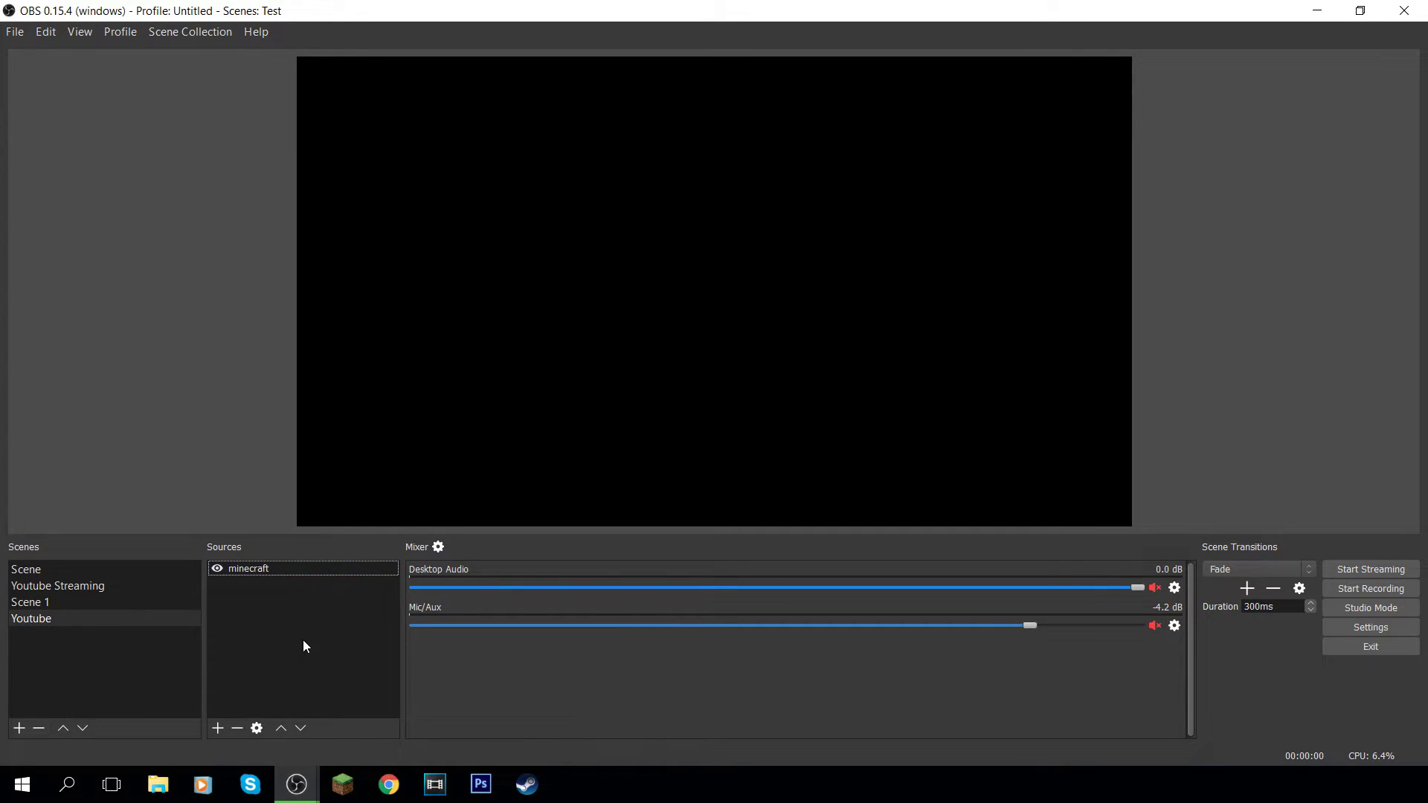
pyautogui.rightClick(302, 641)
# Add a new Media Source with Loop enabled and start browsing for its local file.
pyautogui.moveTo(329, 654)
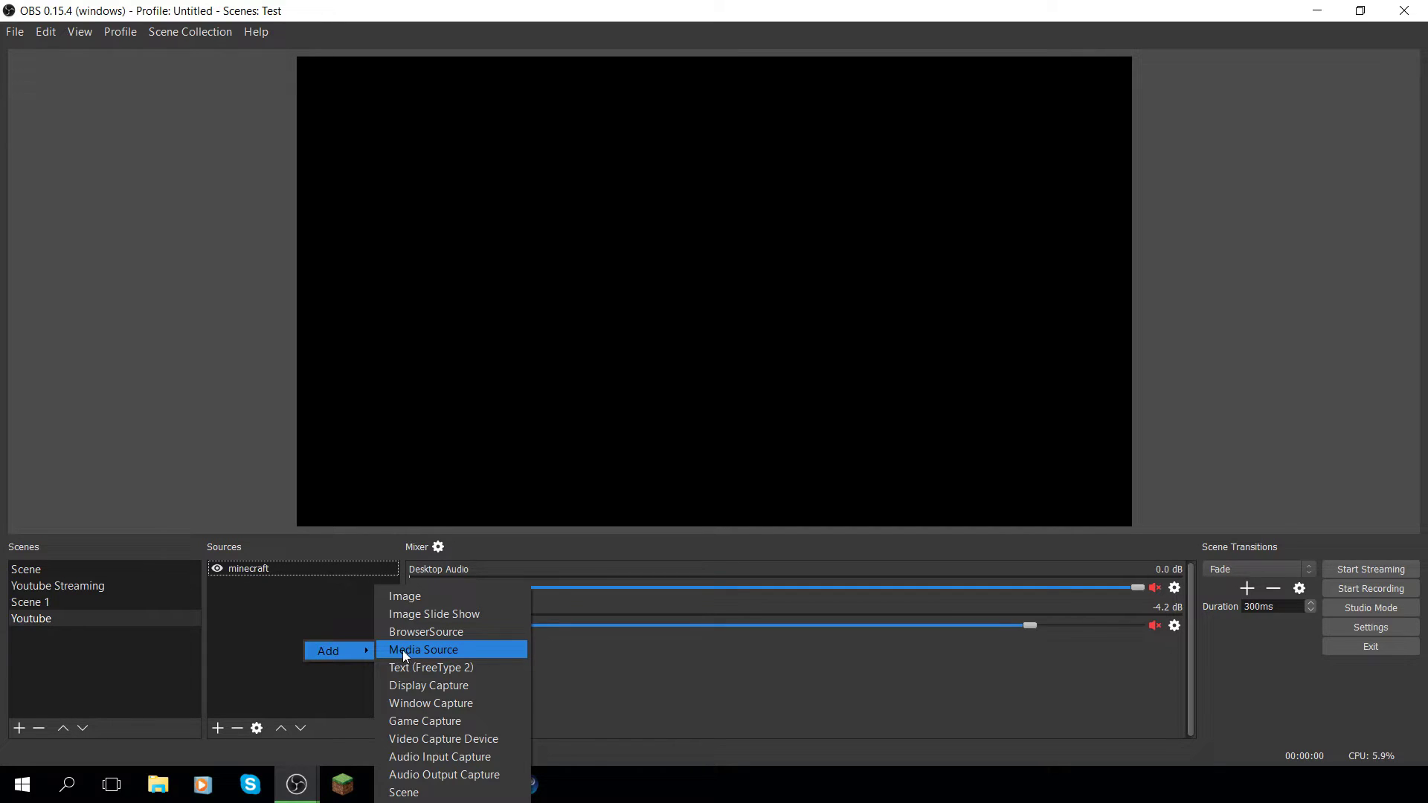
pyautogui.click(481, 650)
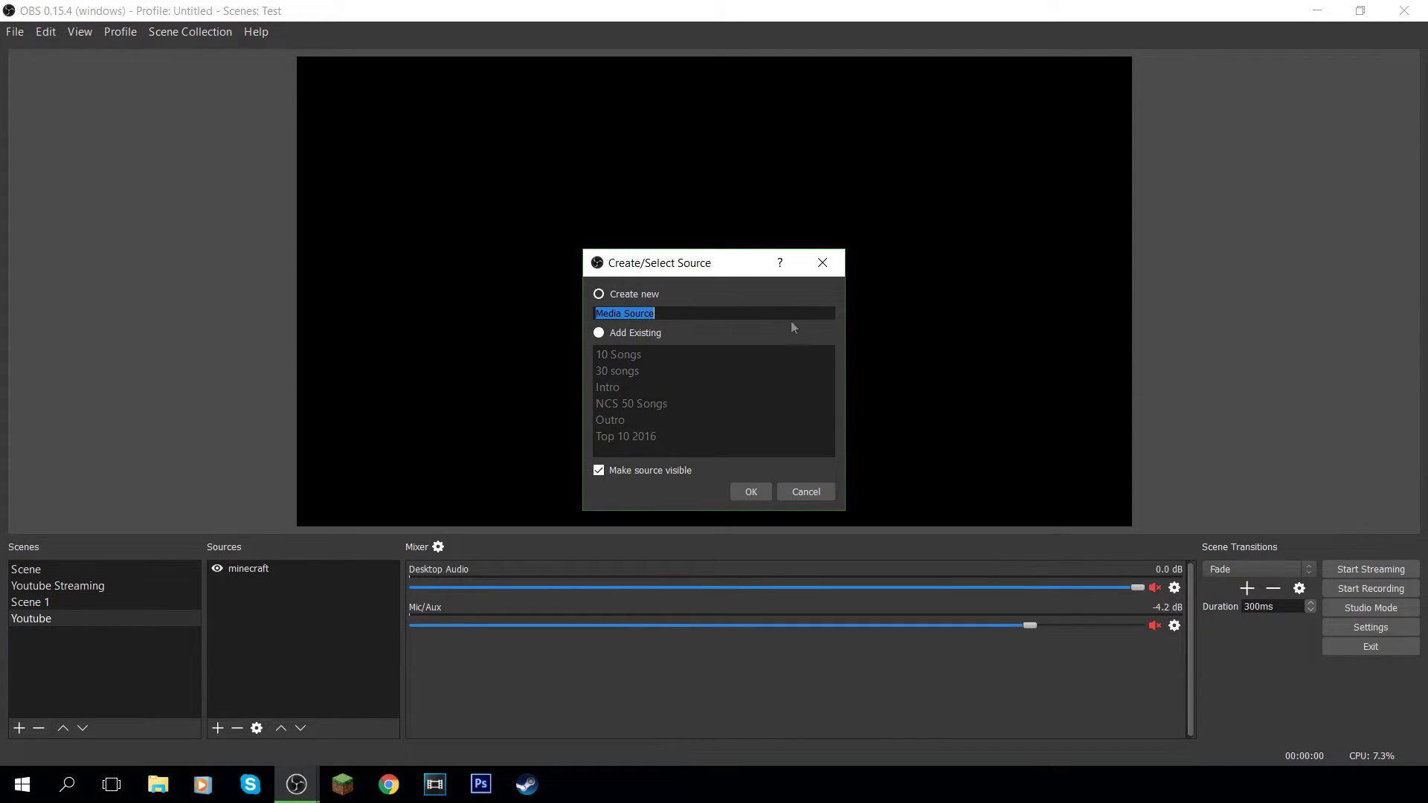
pyautogui.click(749, 492)
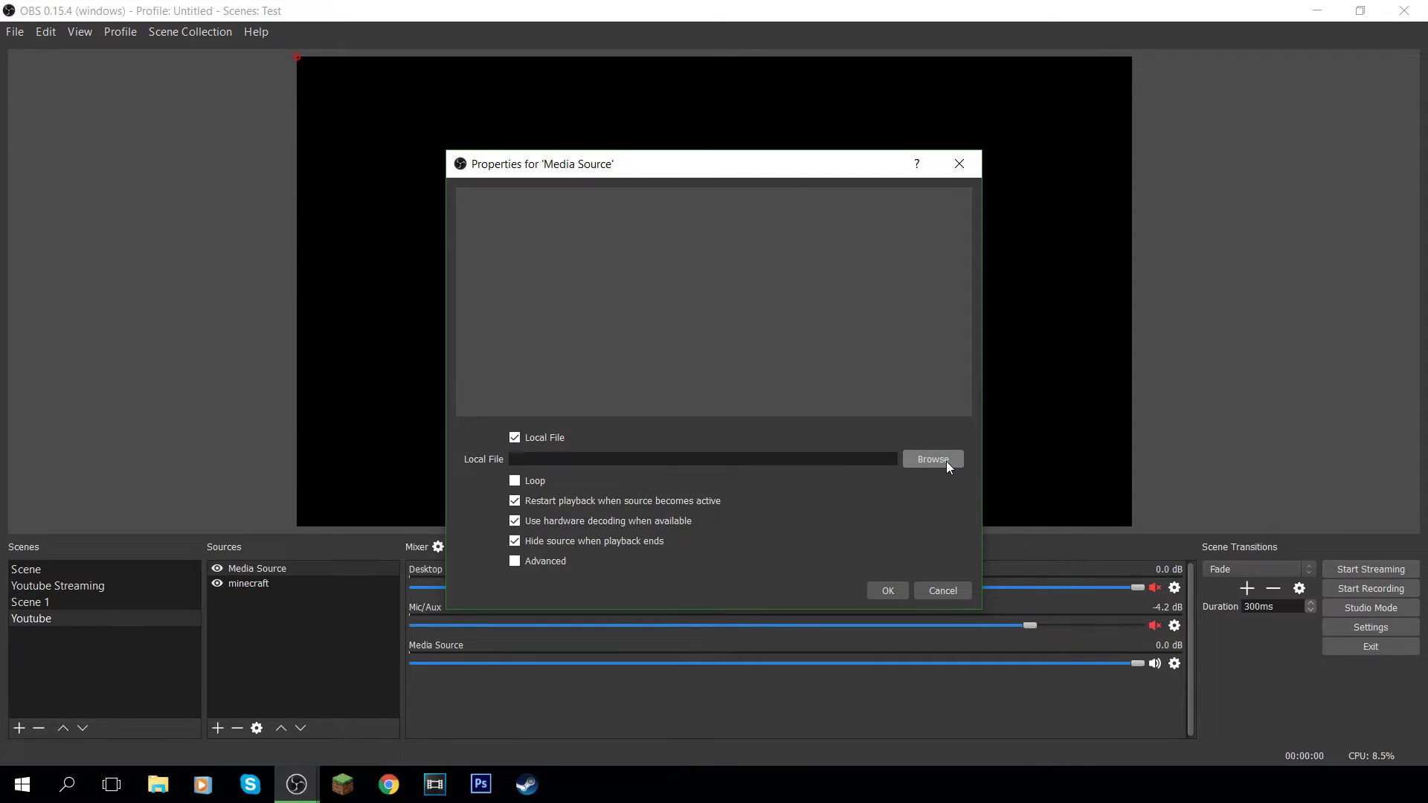
pyautogui.click(513, 482)
pyautogui.click(936, 461)
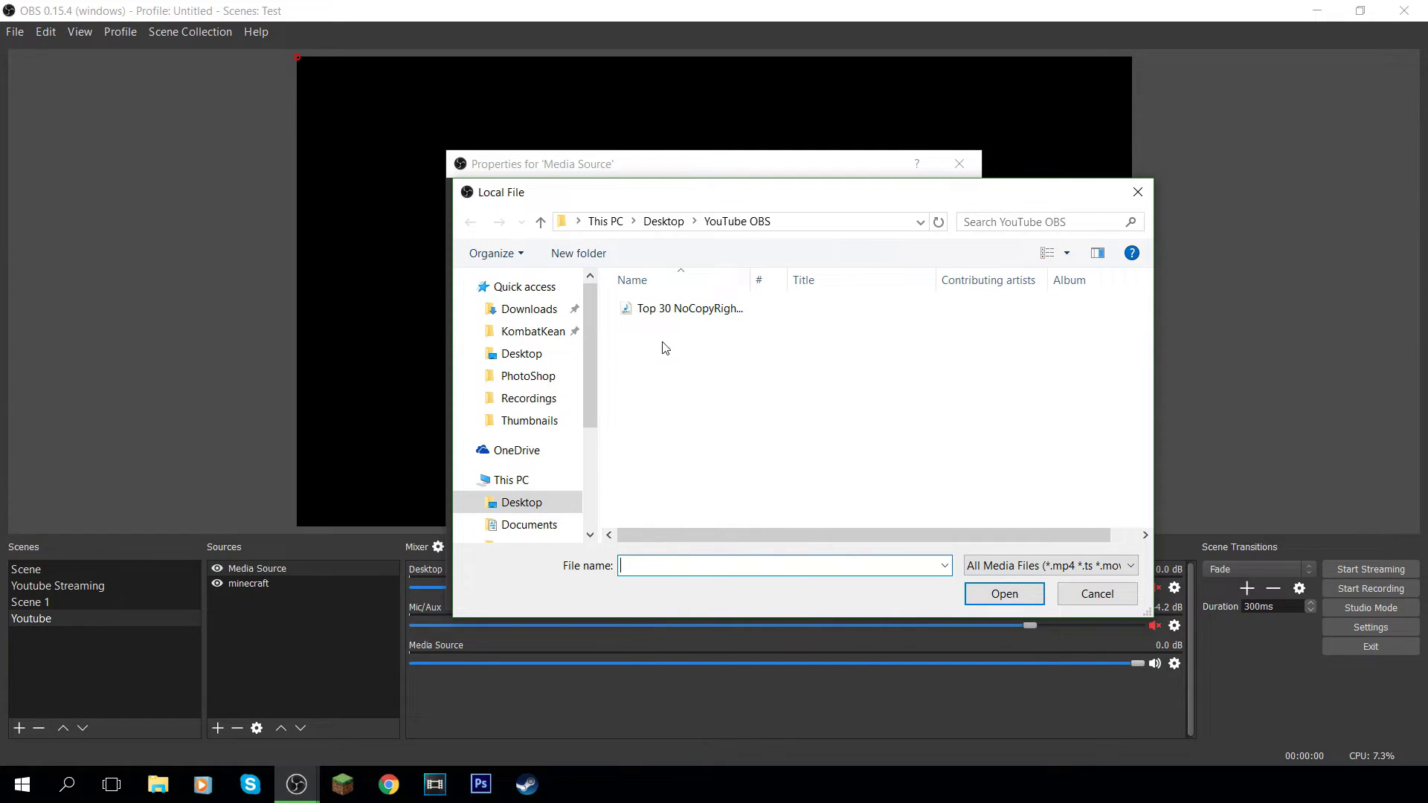
# Load the 'Top 30 NoCopyRightSounds - Best of NCS' file into the media source.
pyautogui.click(695, 311)
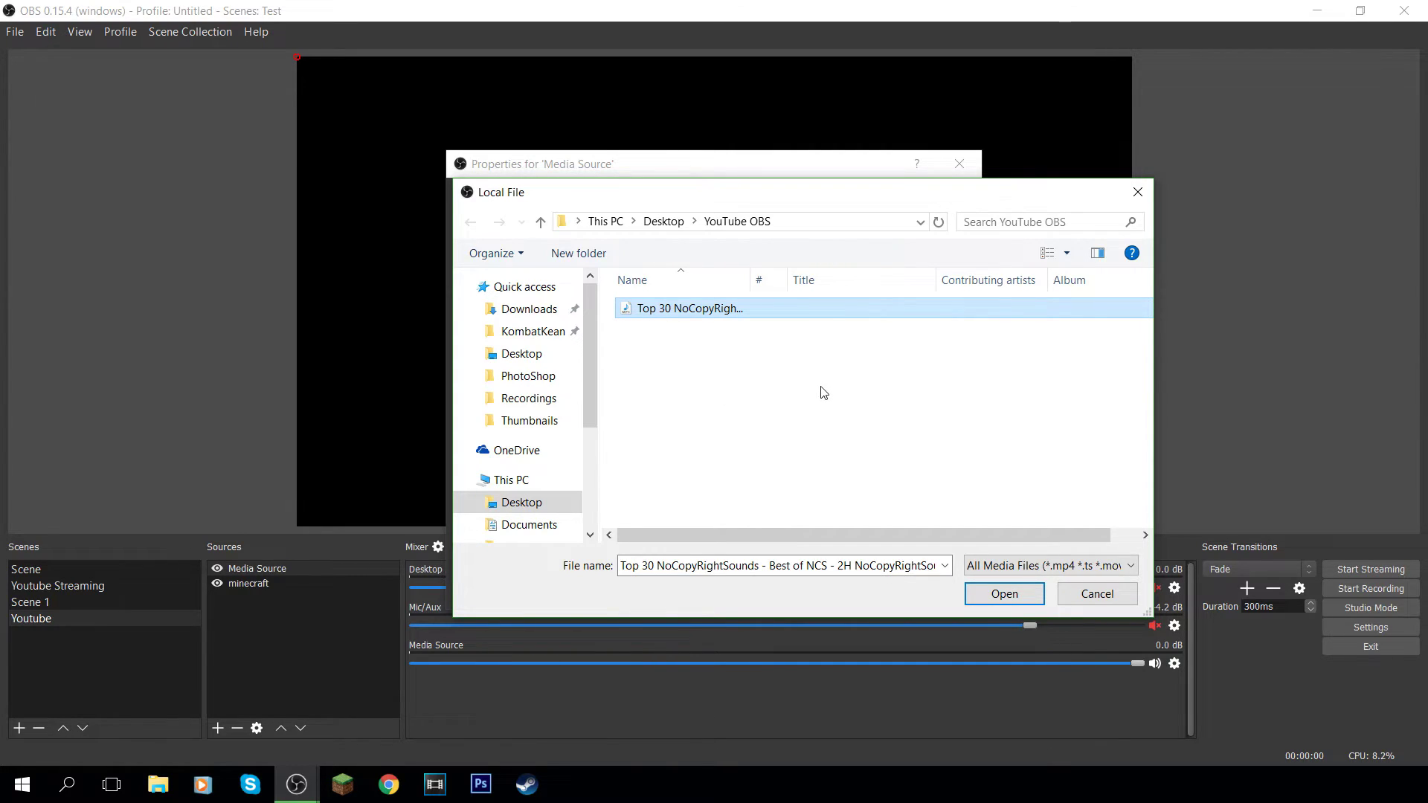
pyautogui.click(1005, 595)
pyautogui.click(890, 589)
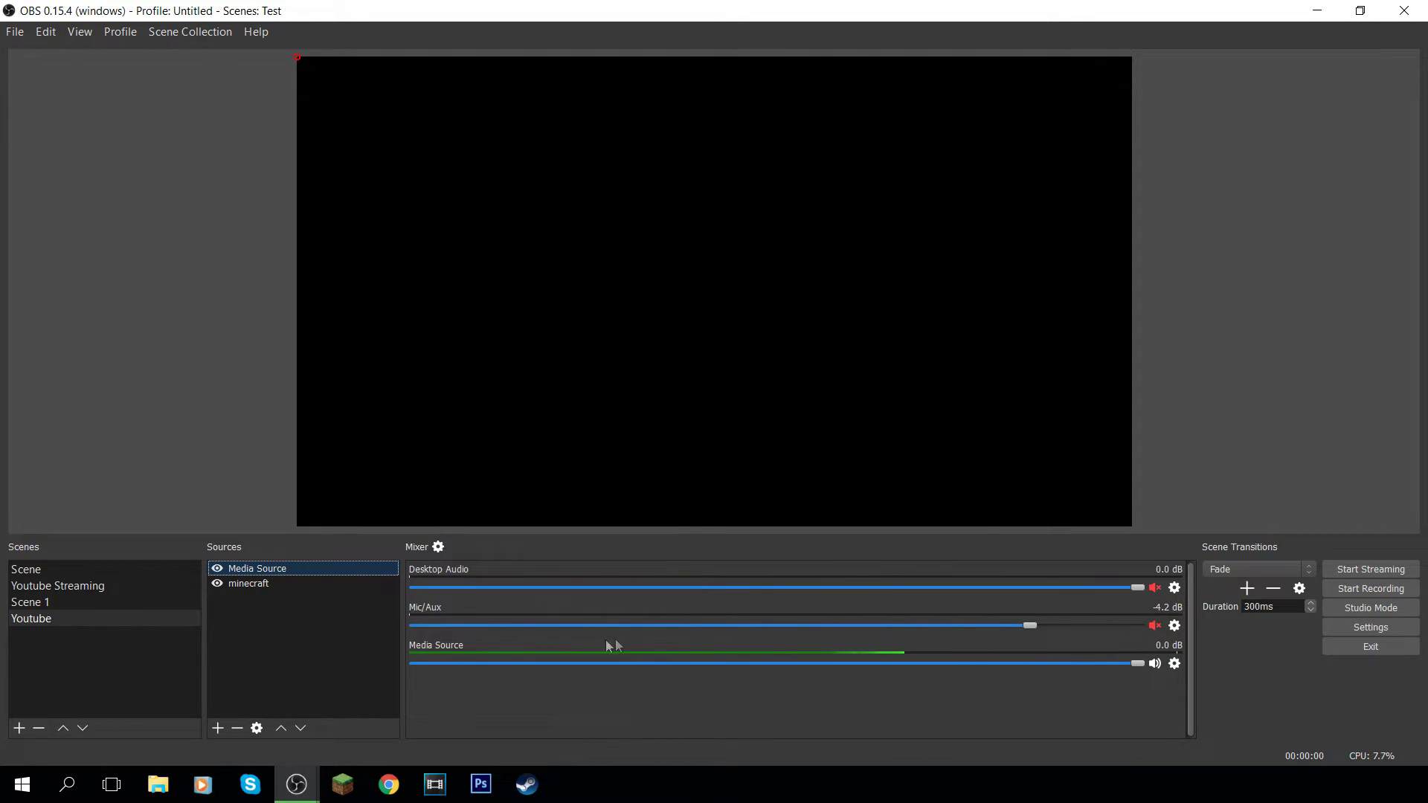
# Toggle the music source's visibility, unmute Mic/Aux, and lower the music to about -57.5 dB.
pyautogui.click(216, 569)
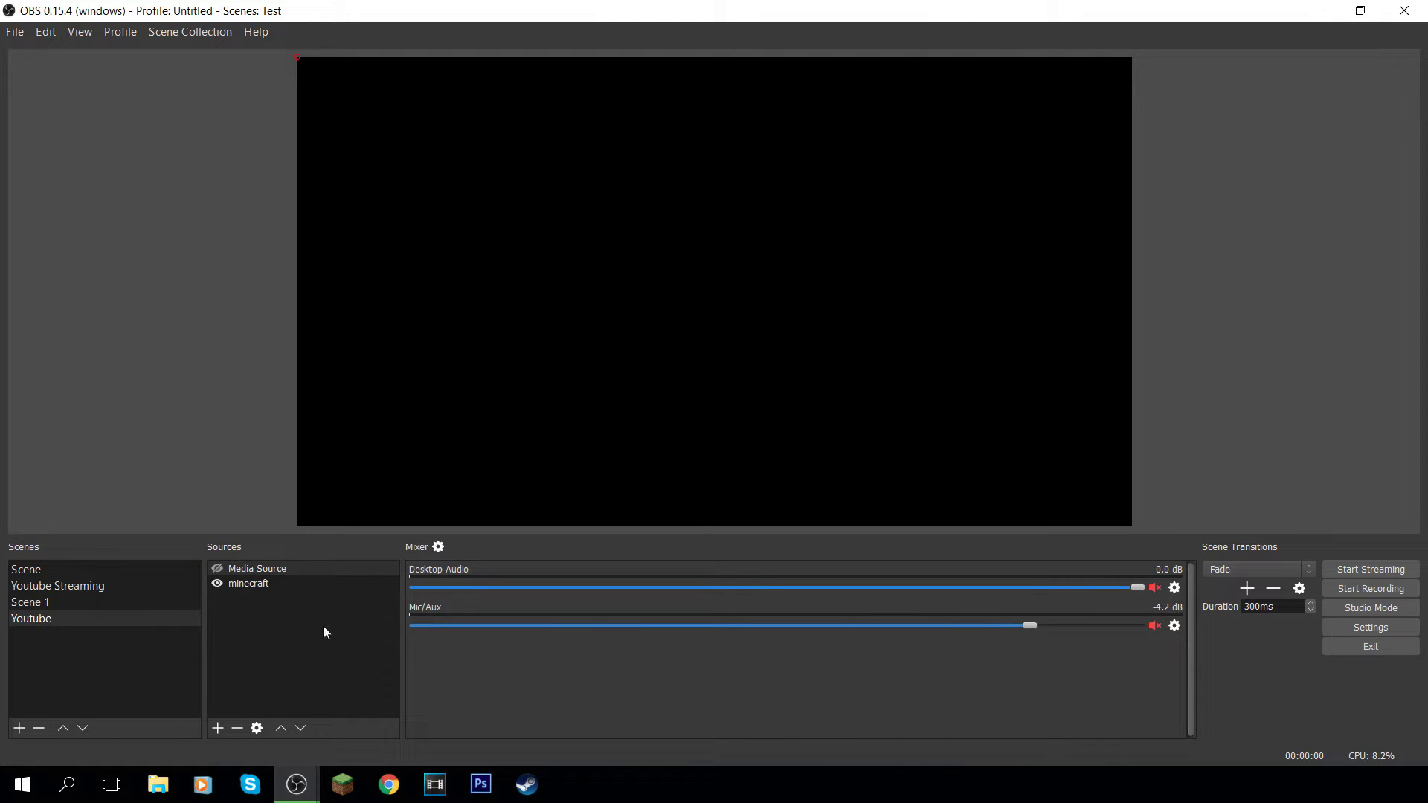
pyautogui.click(221, 570)
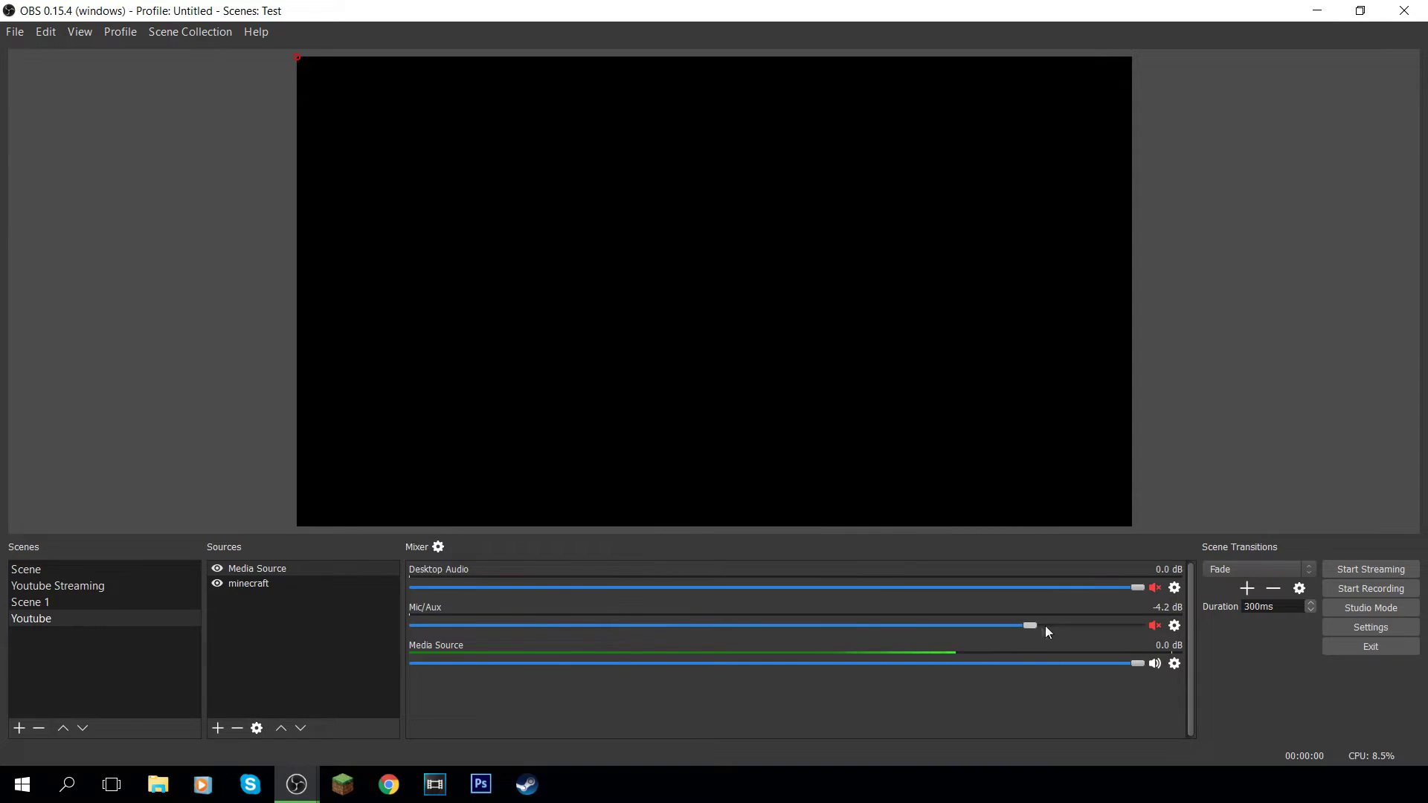
pyautogui.click(1155, 626)
pyautogui.moveTo(1138, 666); pyautogui.dragTo(777, 663)
pyautogui.moveTo(645, 661); pyautogui.dragTo(497, 646)
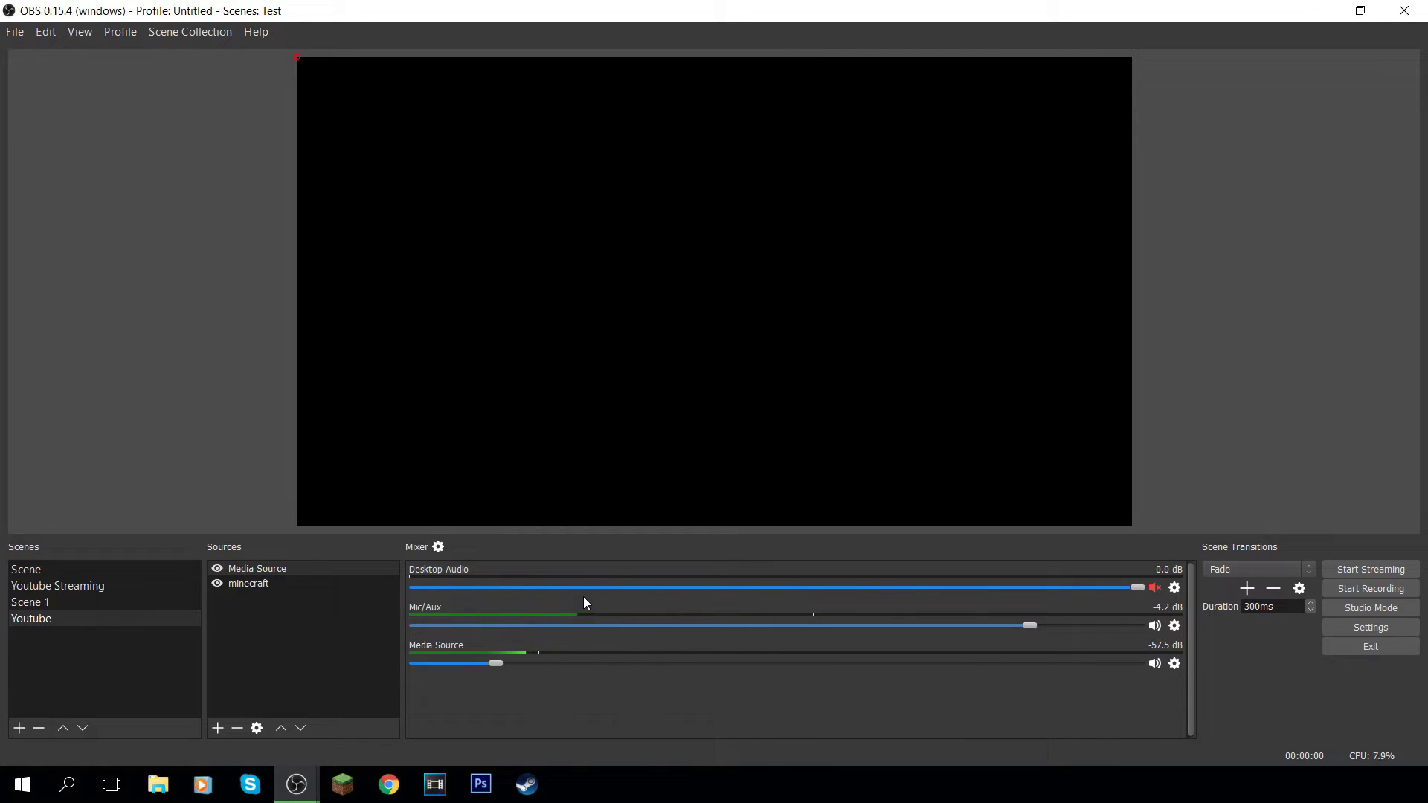
pyautogui.rightClick(263, 621)
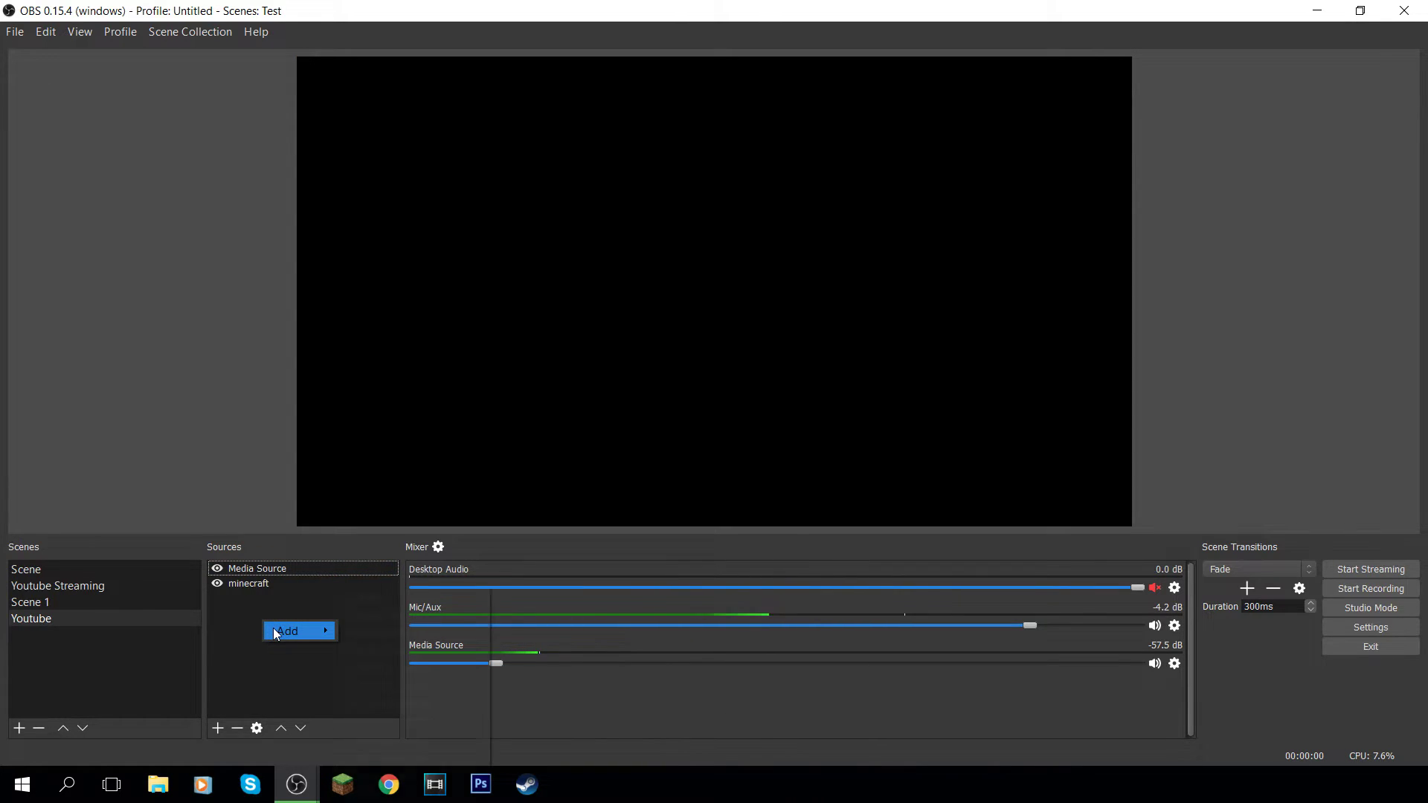
# Add a new image source, Image 3, and browse for its overlay file.
pyautogui.moveTo(274, 632)
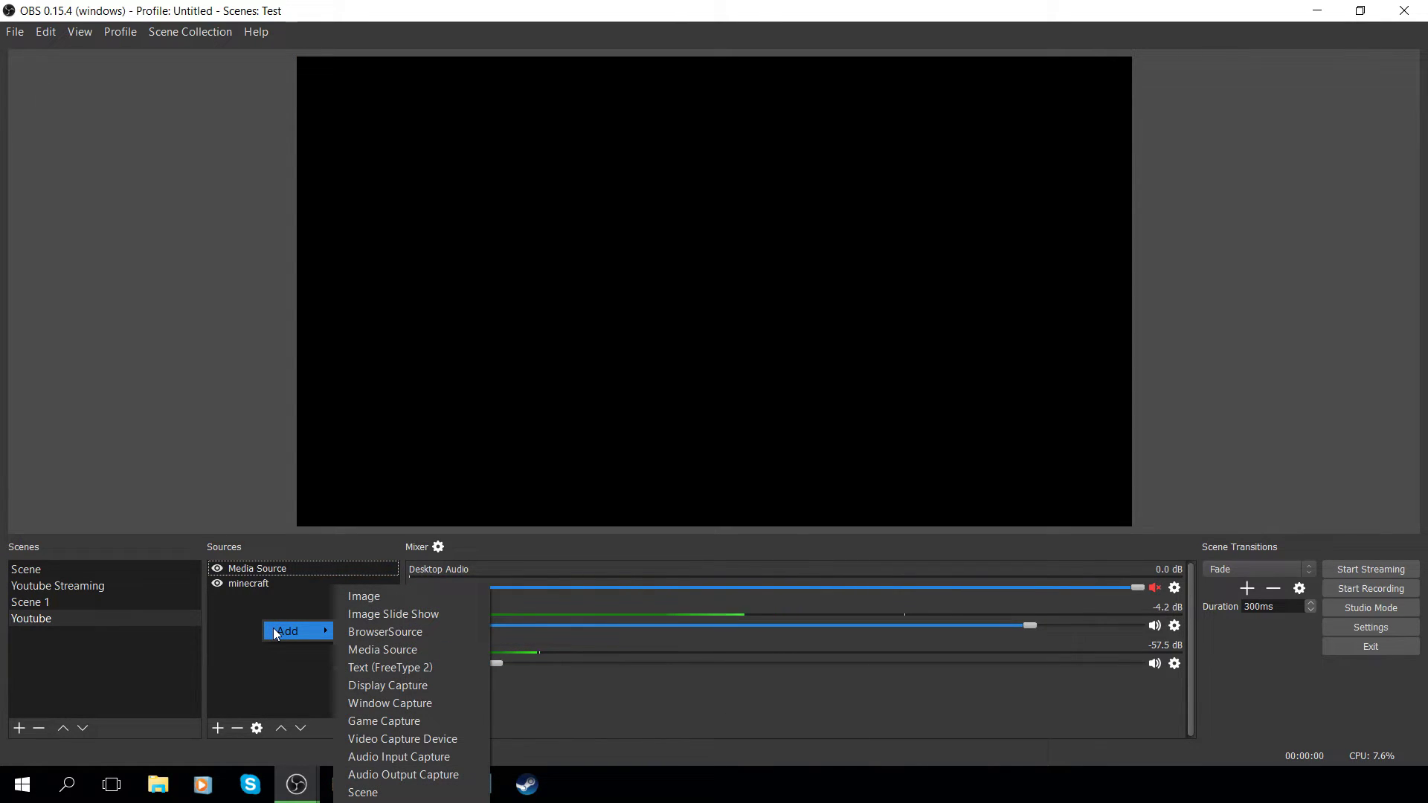
pyautogui.click(376, 596)
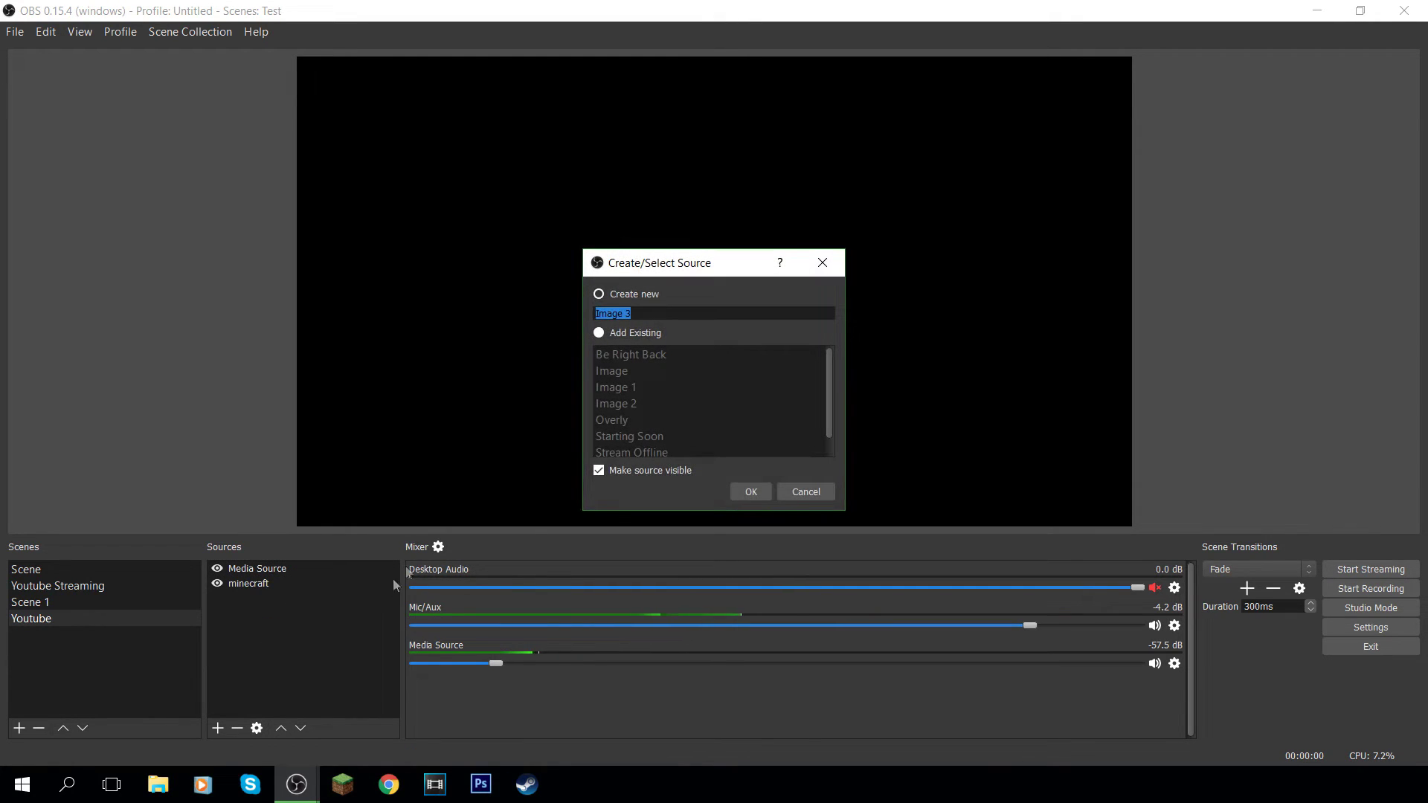
pyautogui.click(763, 494)
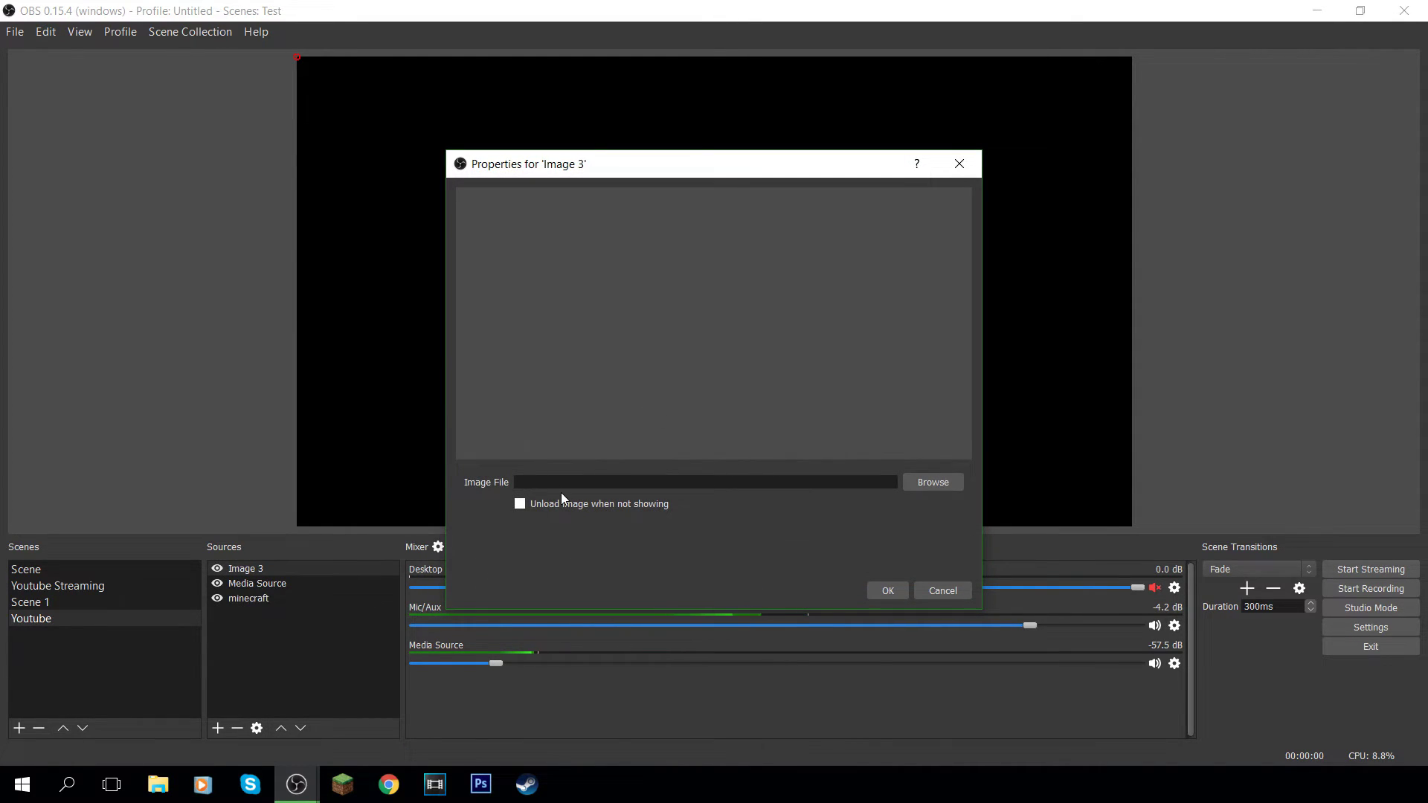
pyautogui.click(929, 485)
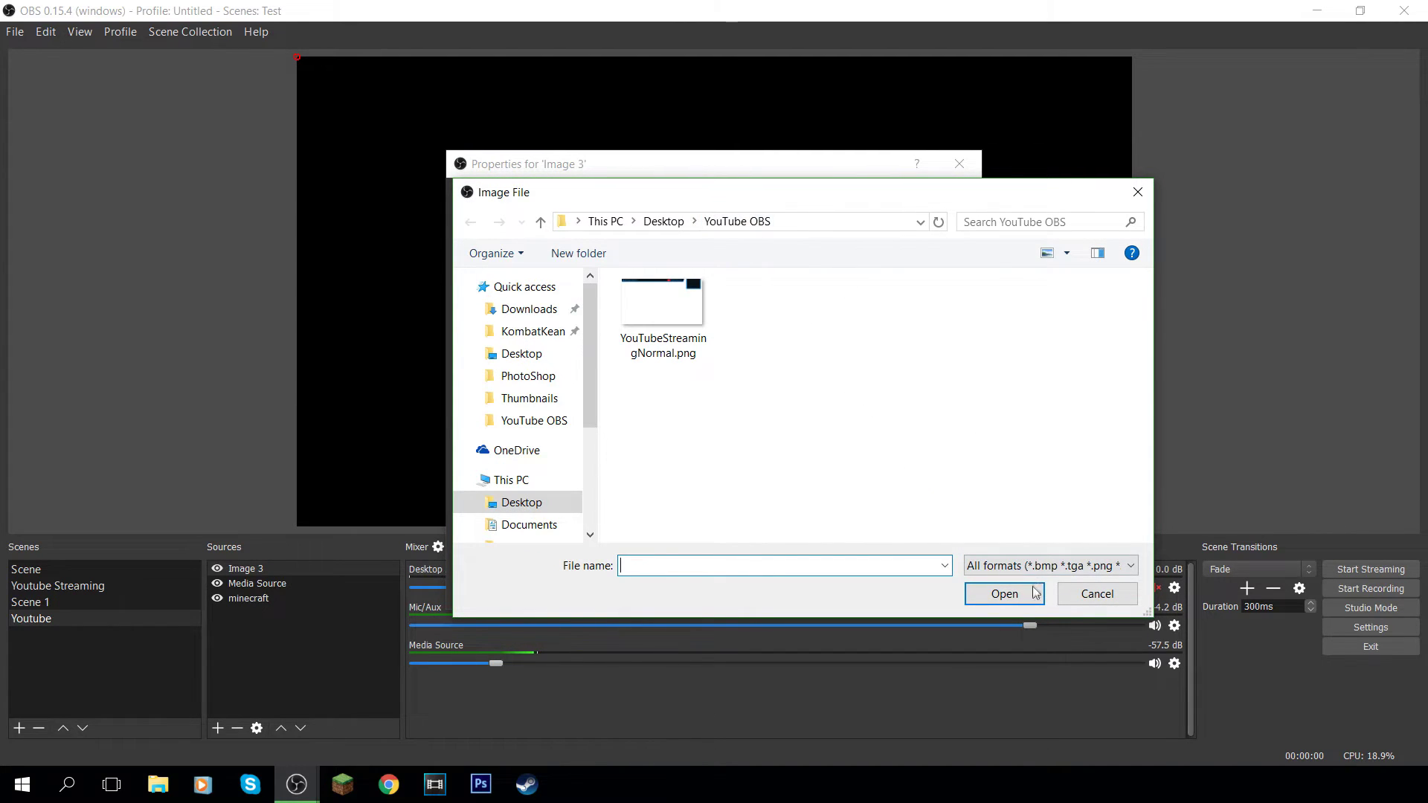
pyautogui.click(1012, 566)
pyautogui.click(1005, 584)
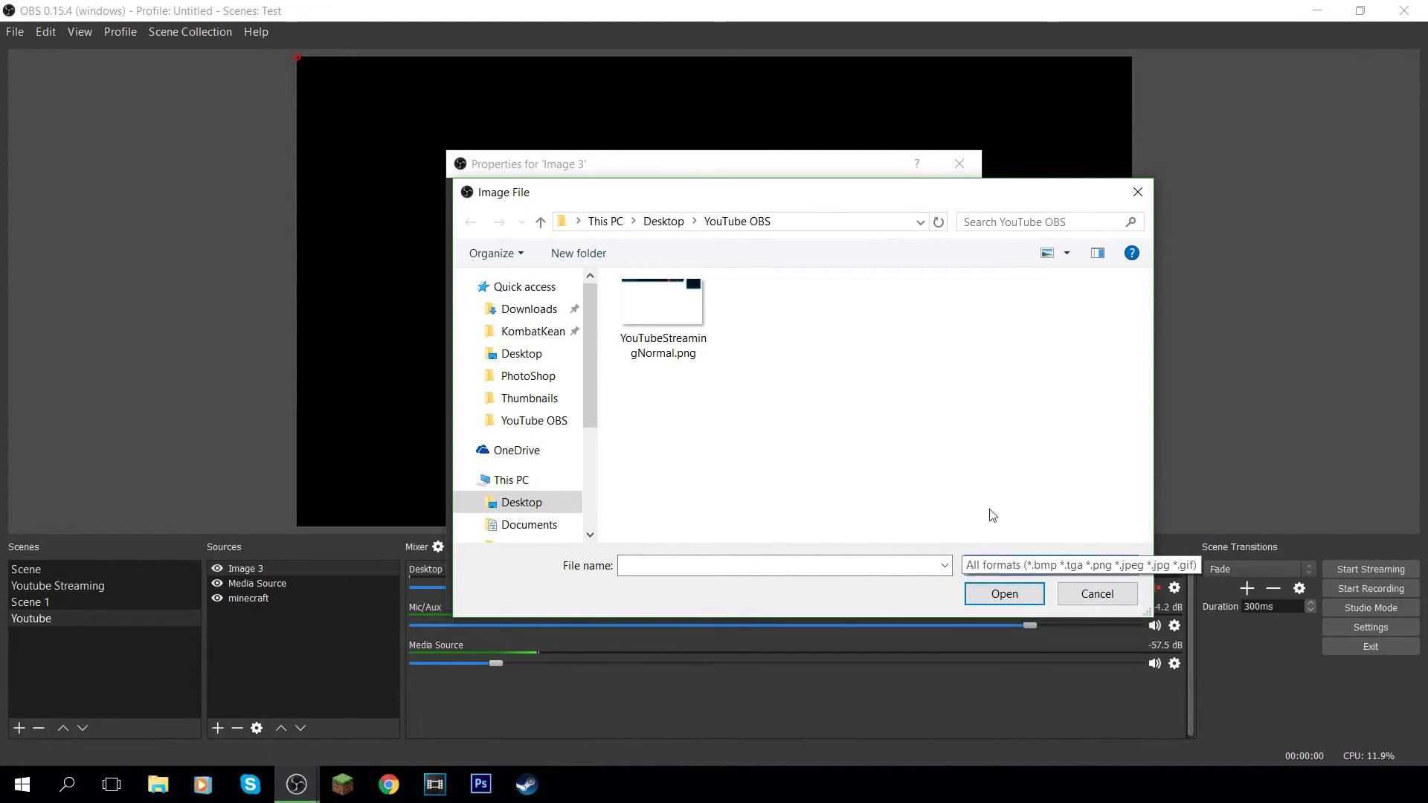
pyautogui.click(997, 569)
pyautogui.click(1002, 526)
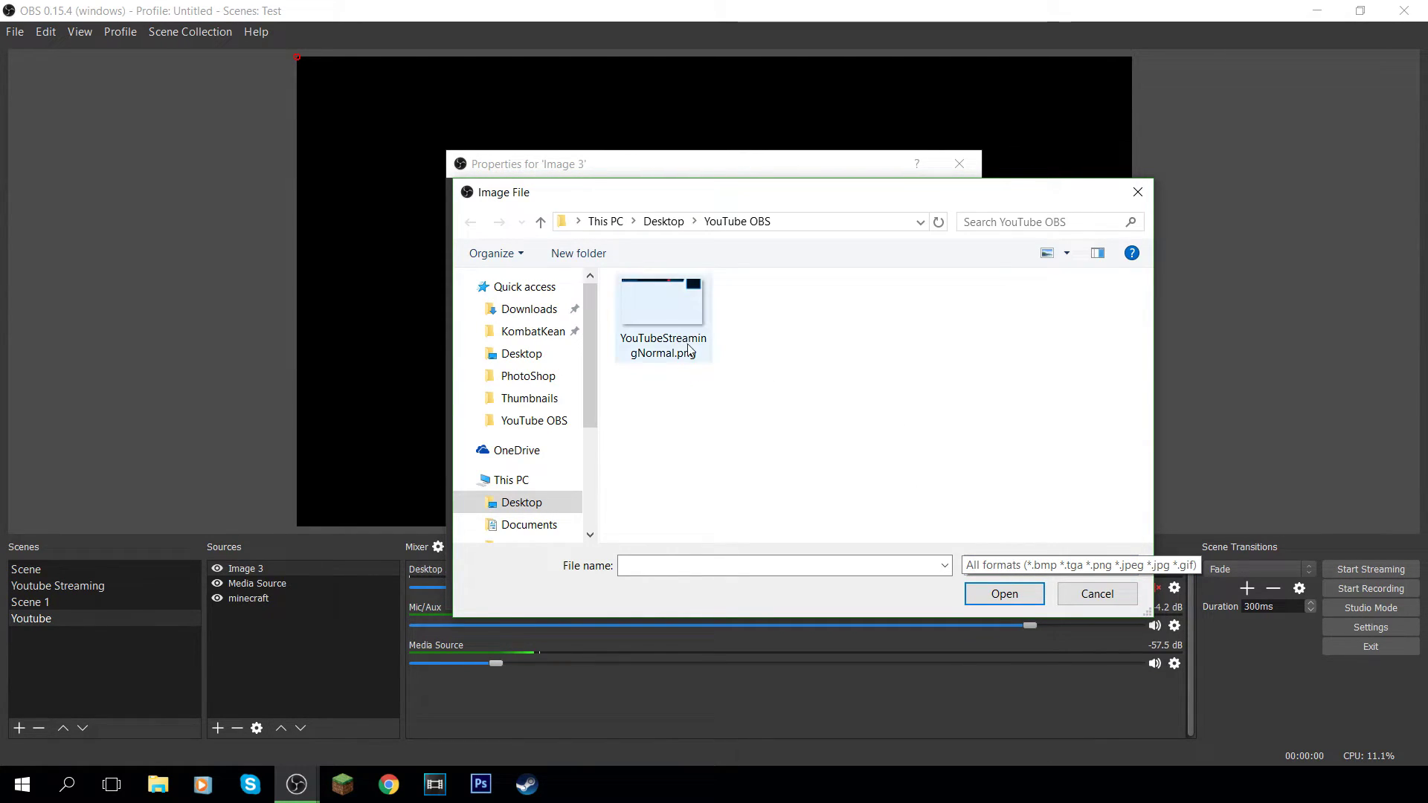
pyautogui.click(1029, 565)
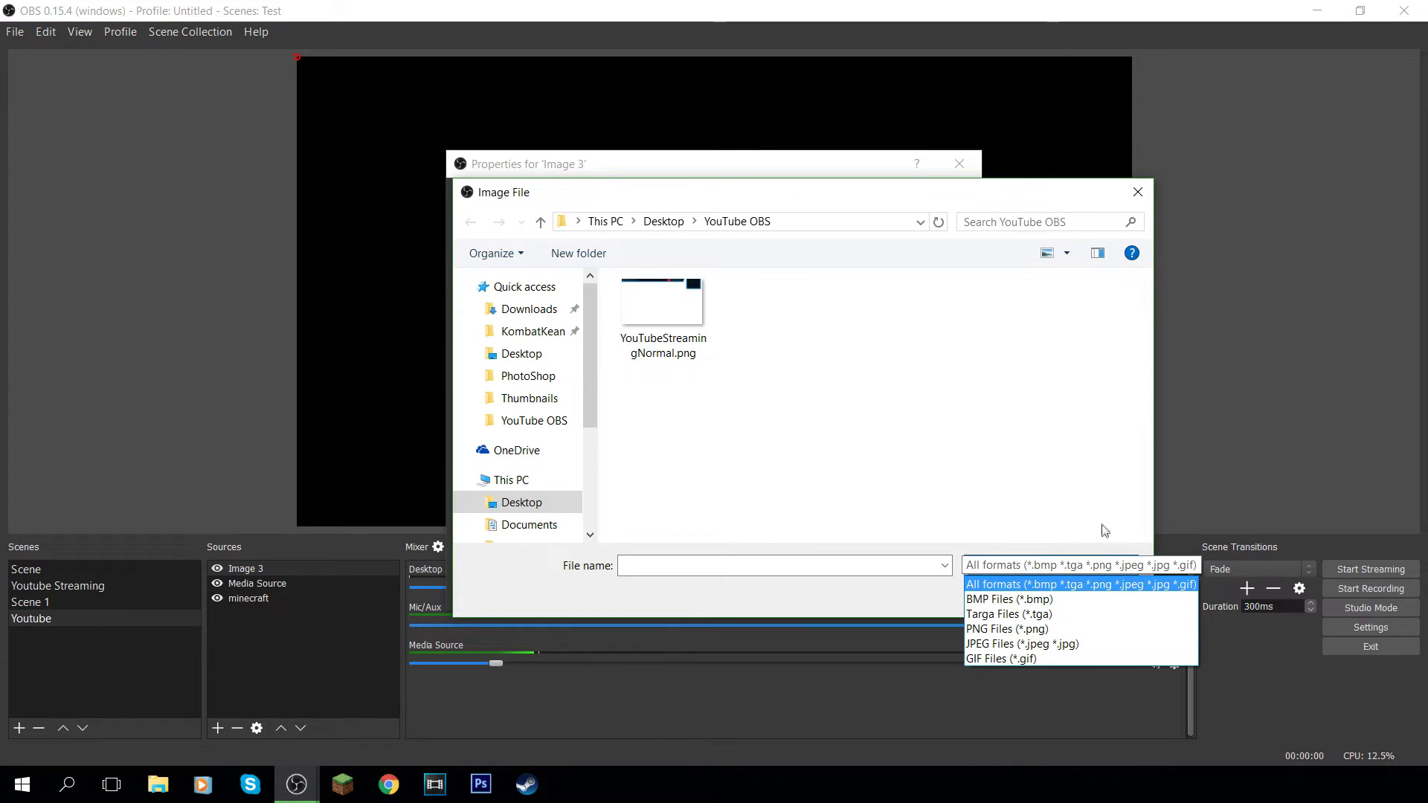
pyautogui.click(1039, 523)
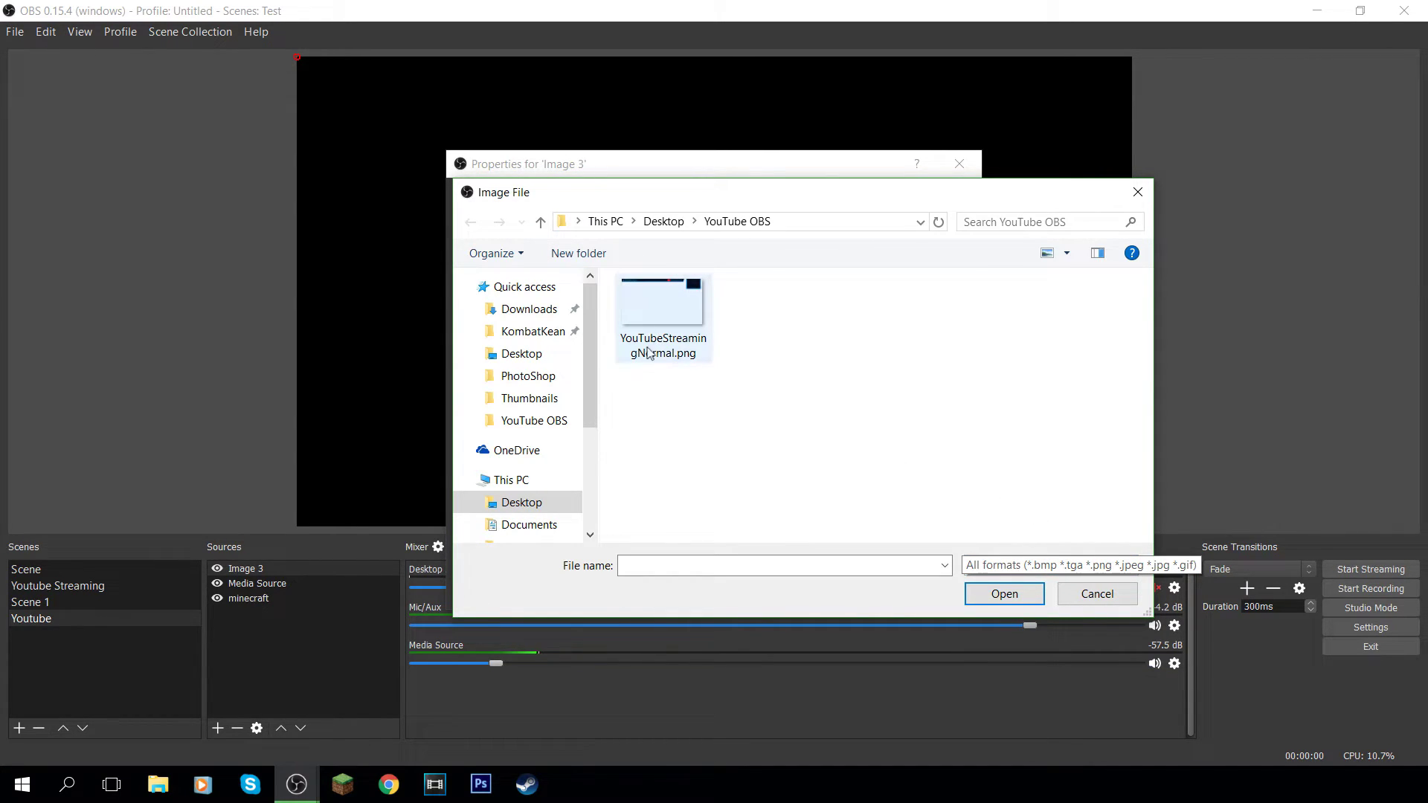
# Load YouTubeStreamingNormal.png as the Image 3 overlay and check it in the preview.
pyautogui.click(674, 322)
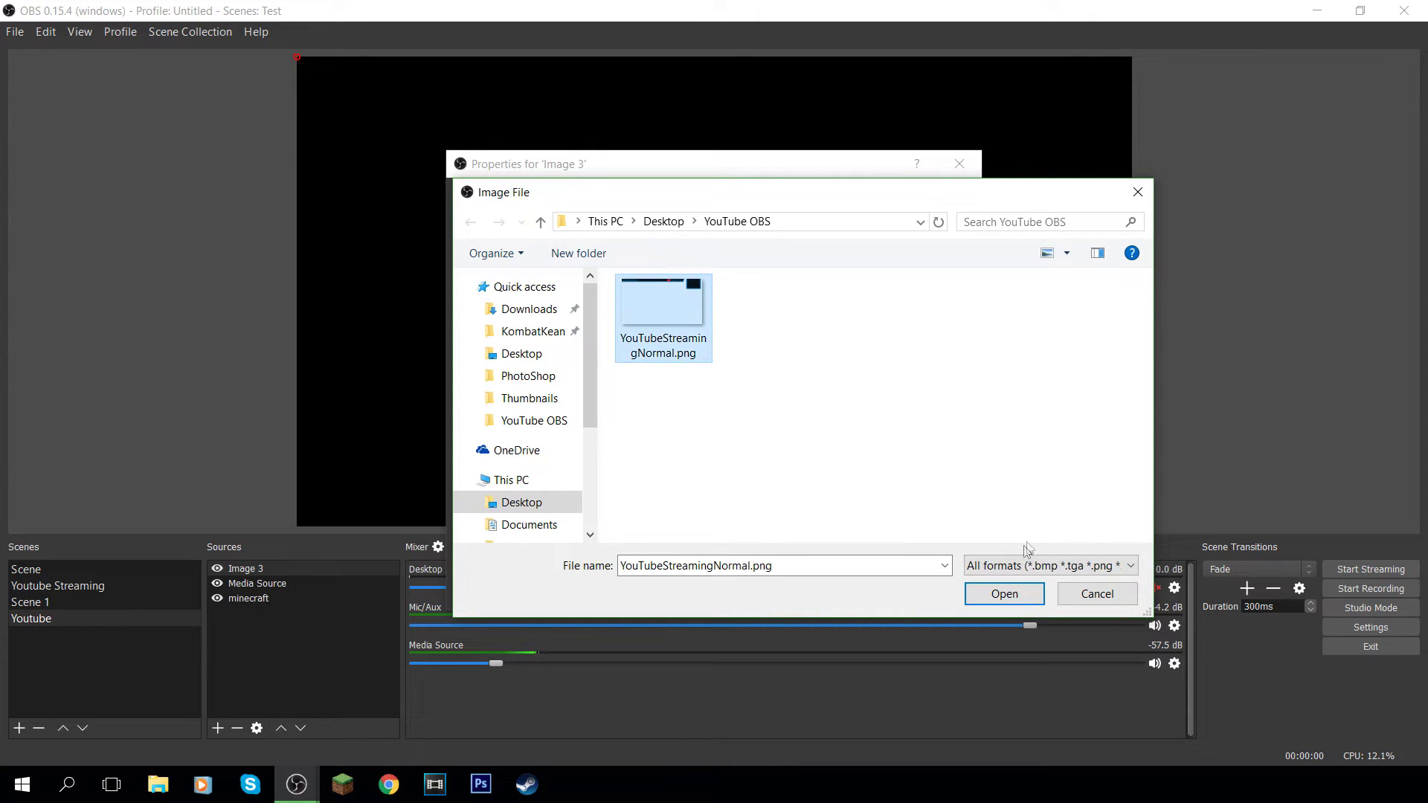
pyautogui.click(1004, 594)
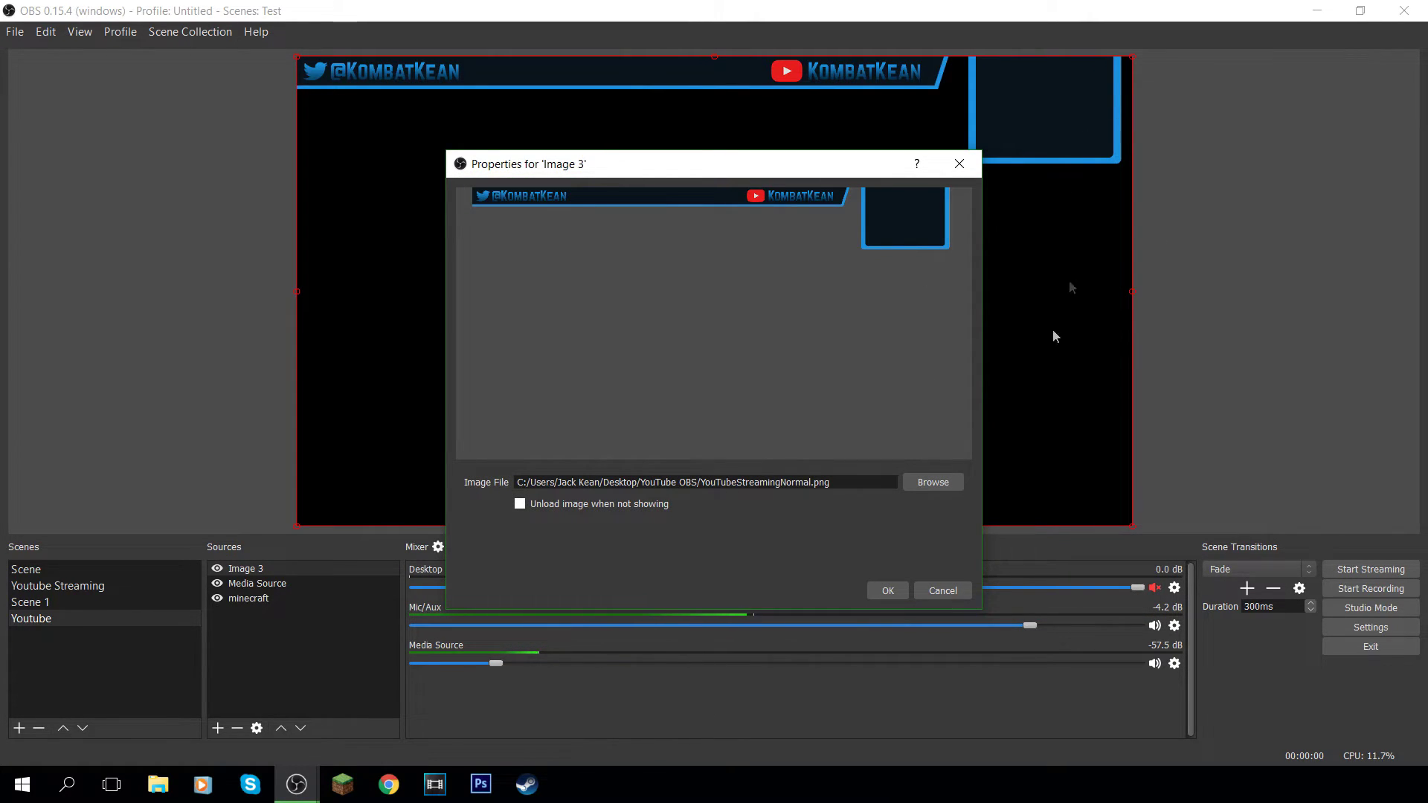
pyautogui.click(888, 591)
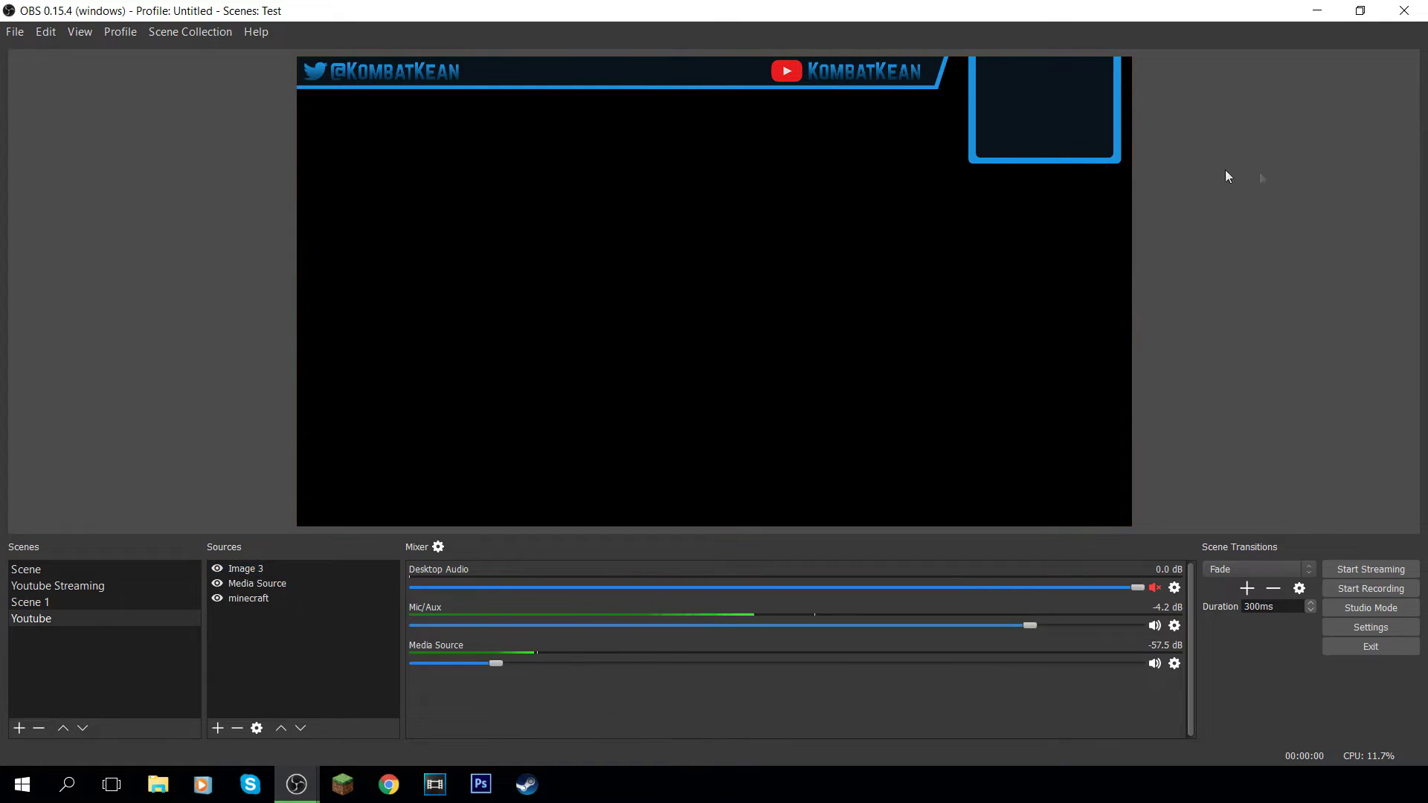
pyautogui.click(556, 83)
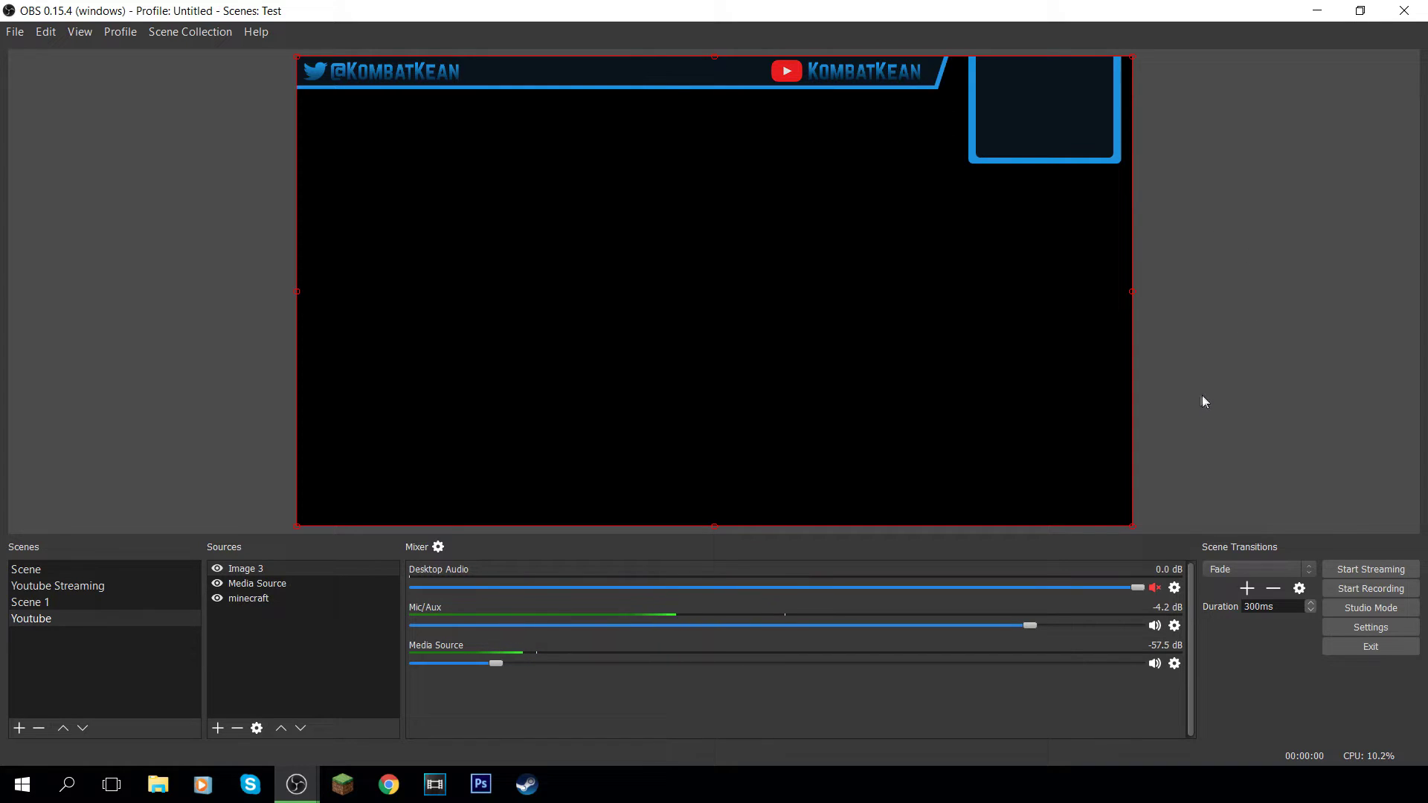
pyautogui.click(1190, 251)
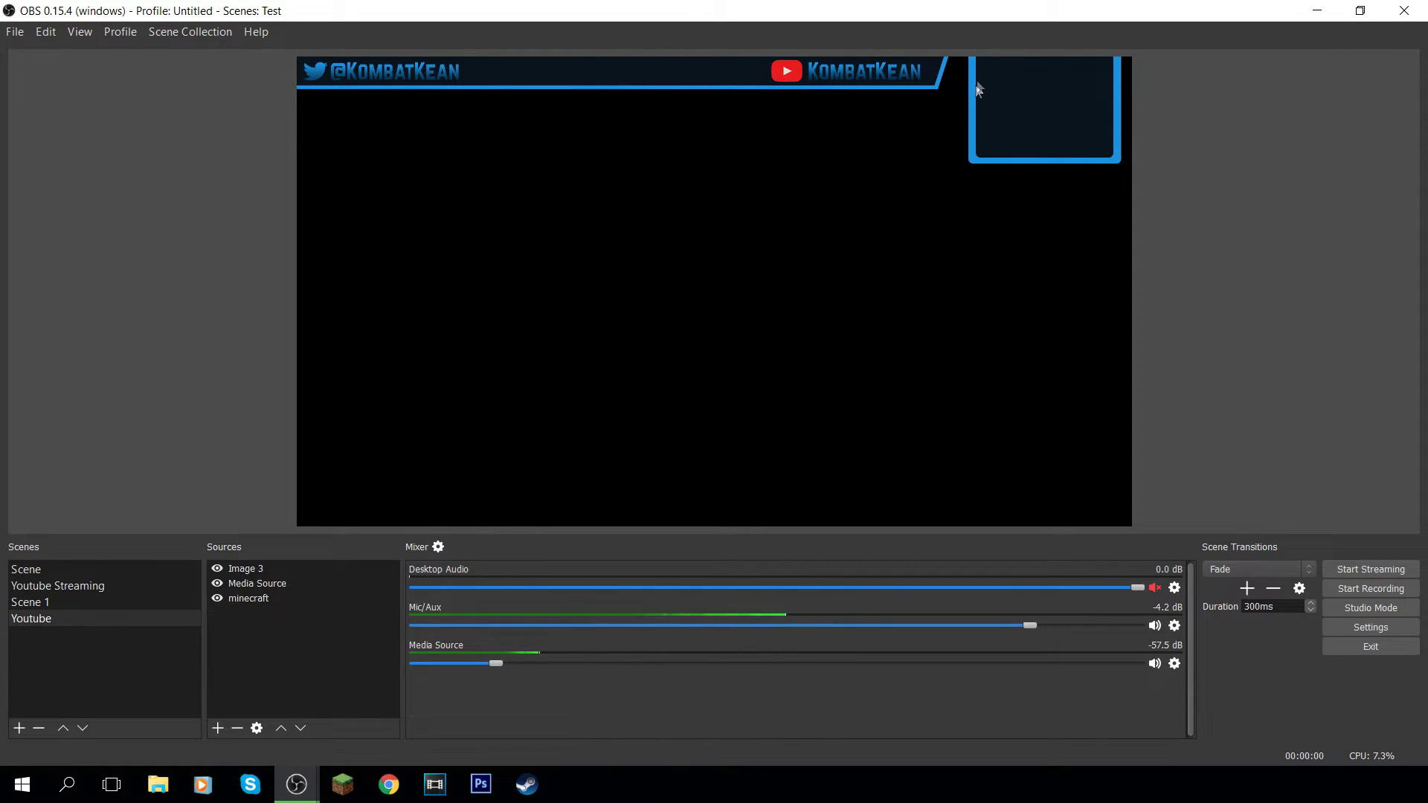
# Add the existing LiveSubCount browser source to the Youtube scene.
pyautogui.rightClick(253, 639)
pyautogui.moveTo(282, 644)
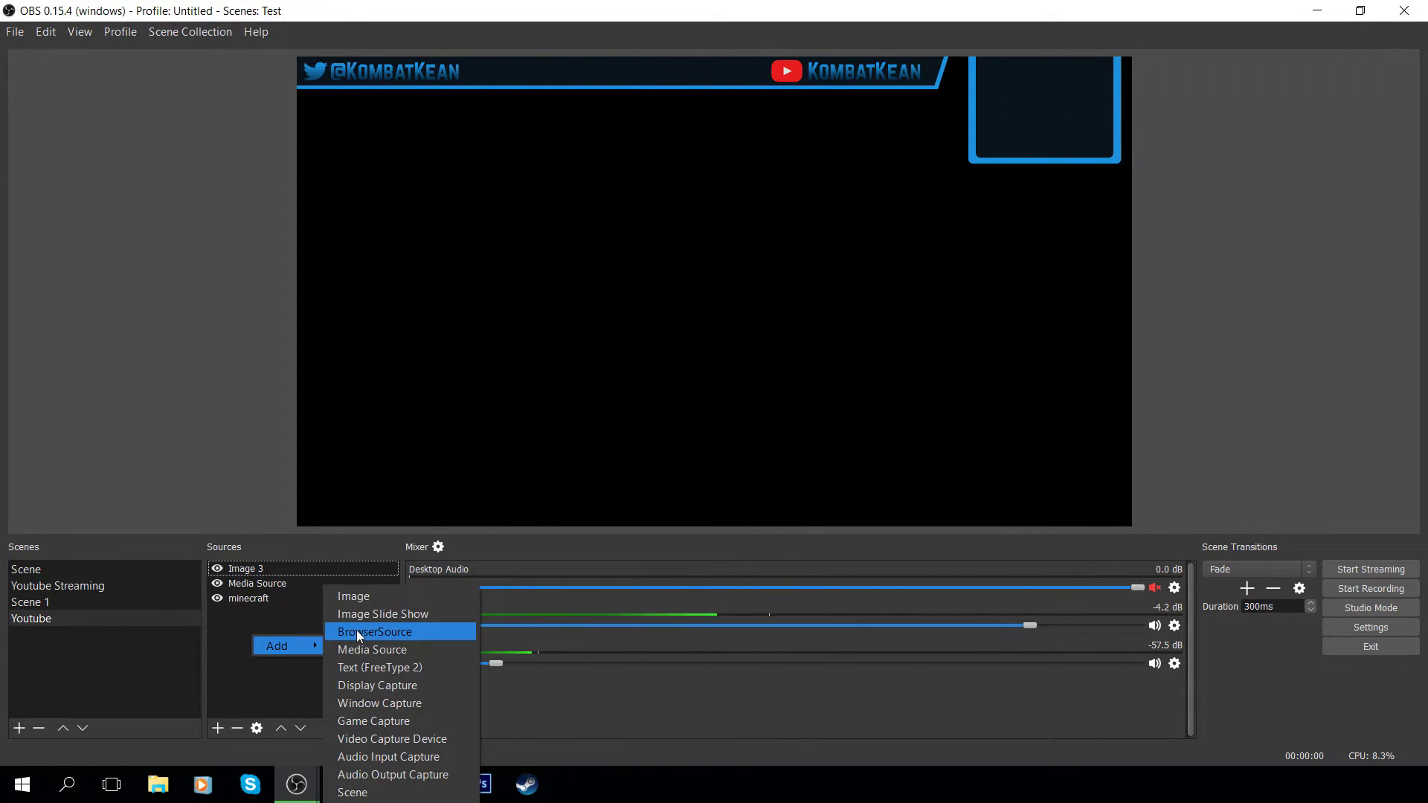
pyautogui.click(356, 631)
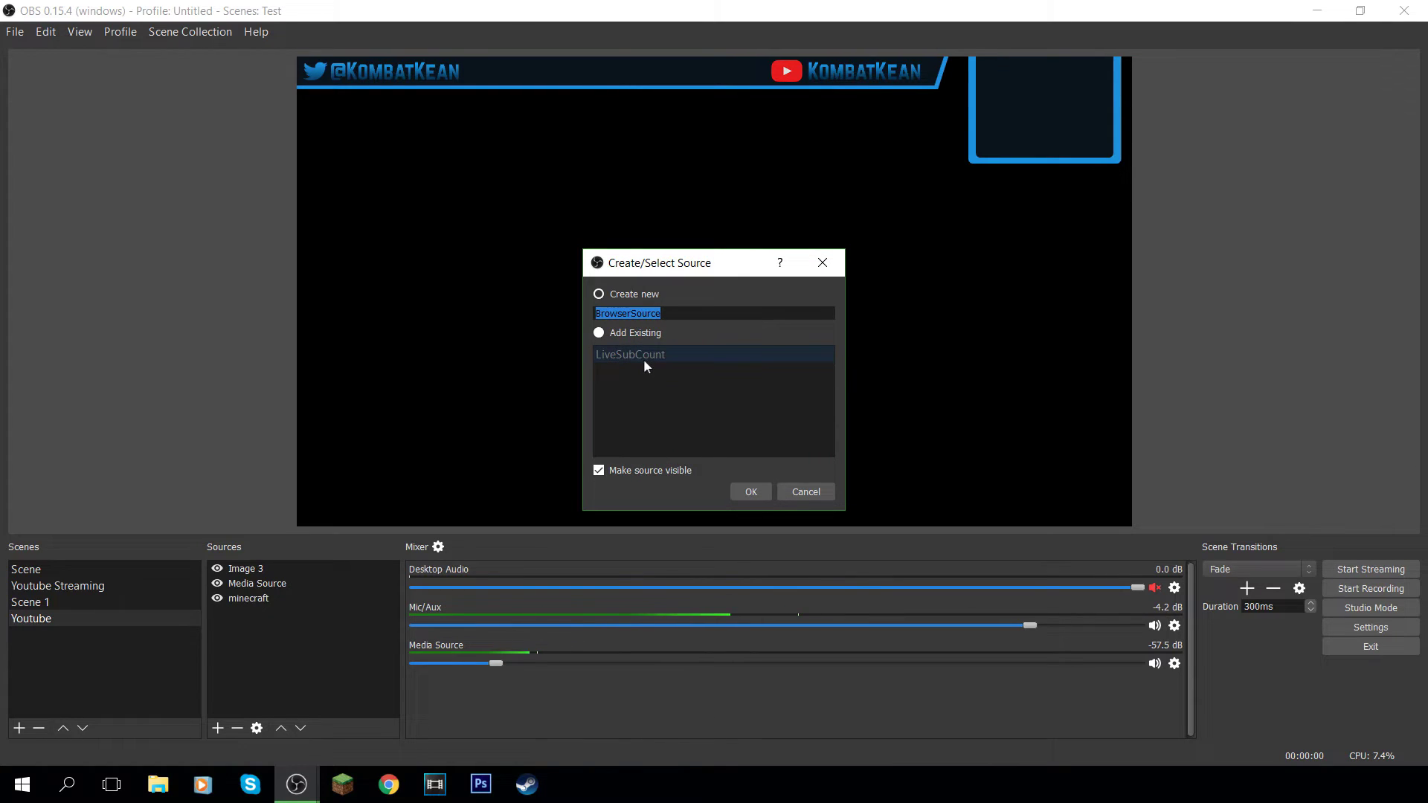
pyautogui.click(599, 333)
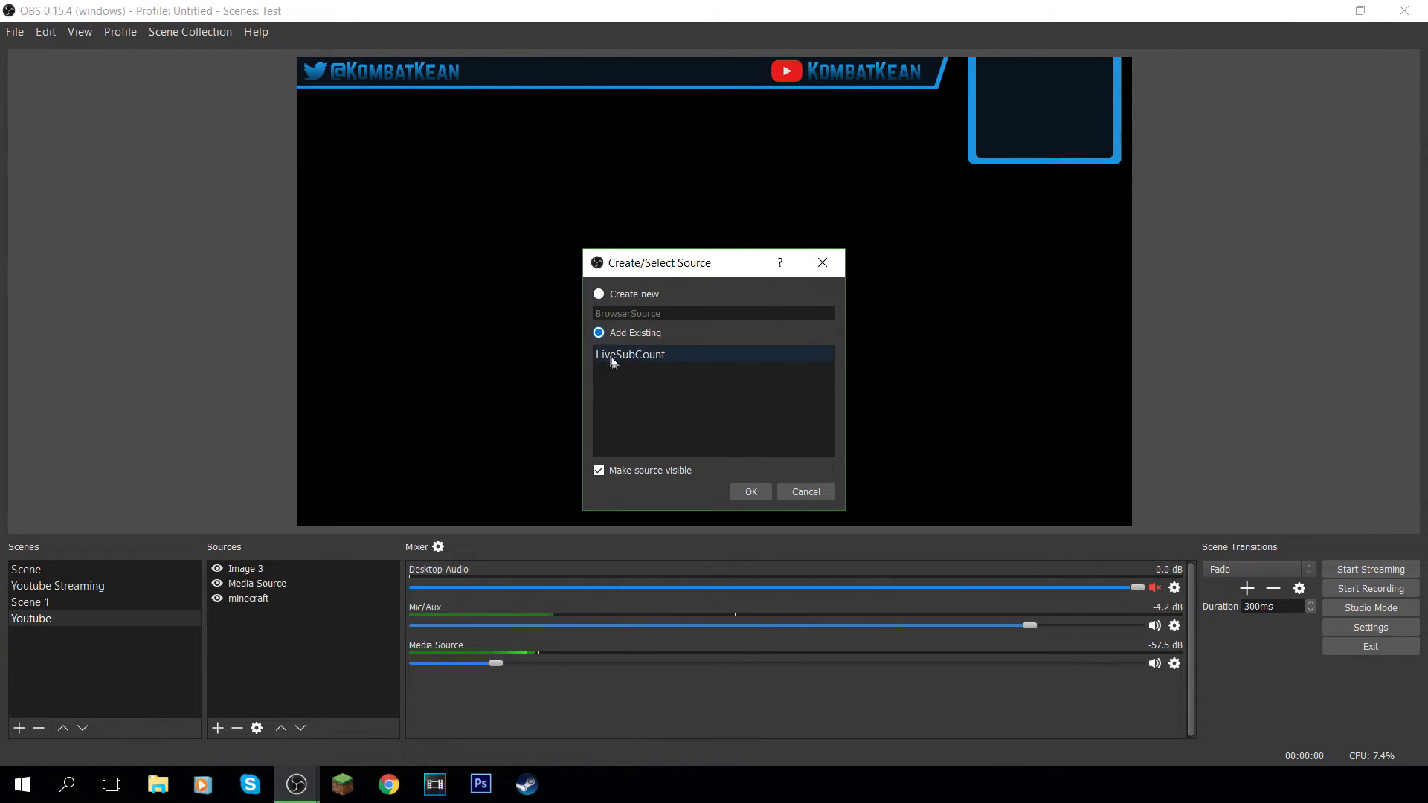
pyautogui.click(606, 355)
pyautogui.click(760, 493)
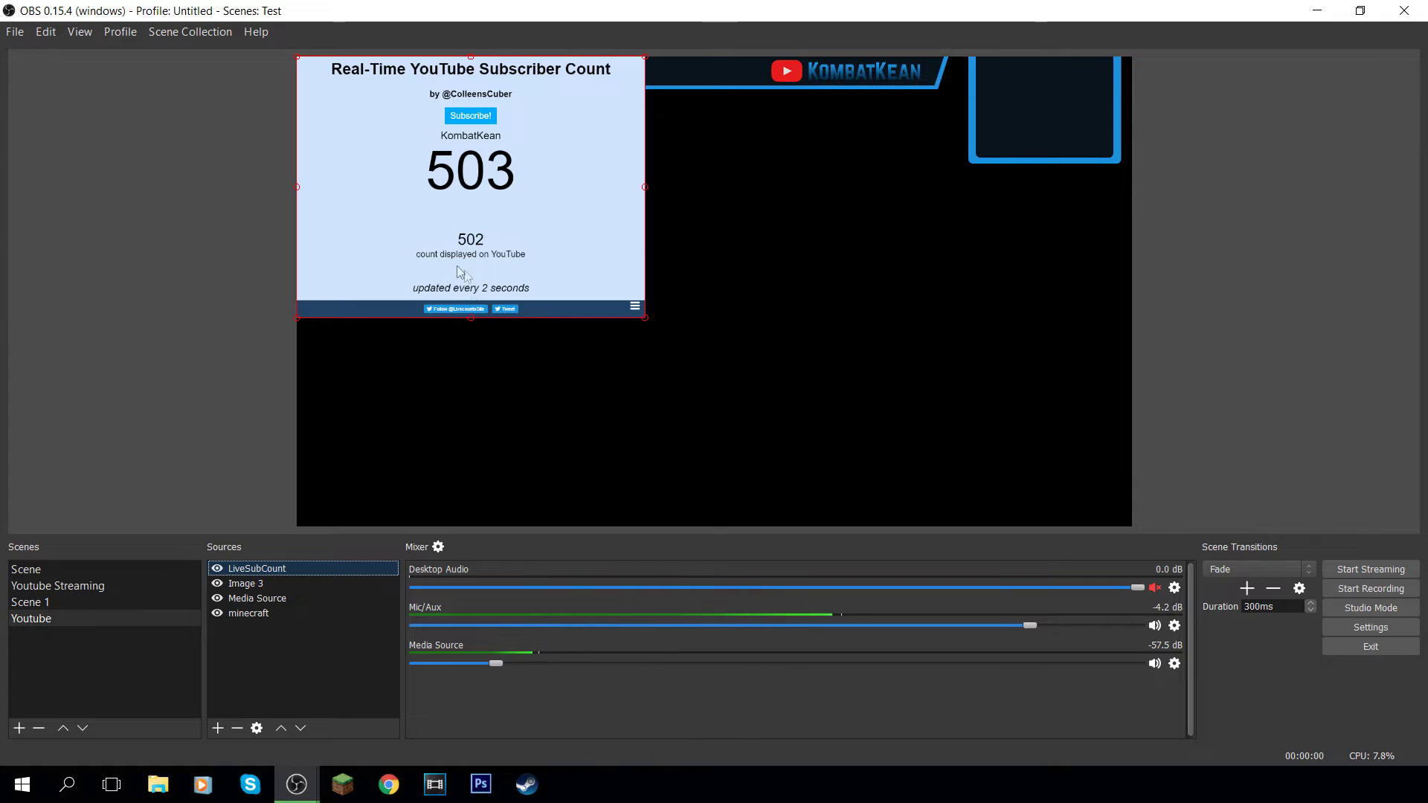
# Shrink and move the subscriber counter into the overlay's top-right box and check its fit.
pyautogui.moveTo(435, 260); pyautogui.dragTo(807, 308)
pyautogui.moveTo(669, 363); pyautogui.dragTo(822, 242)
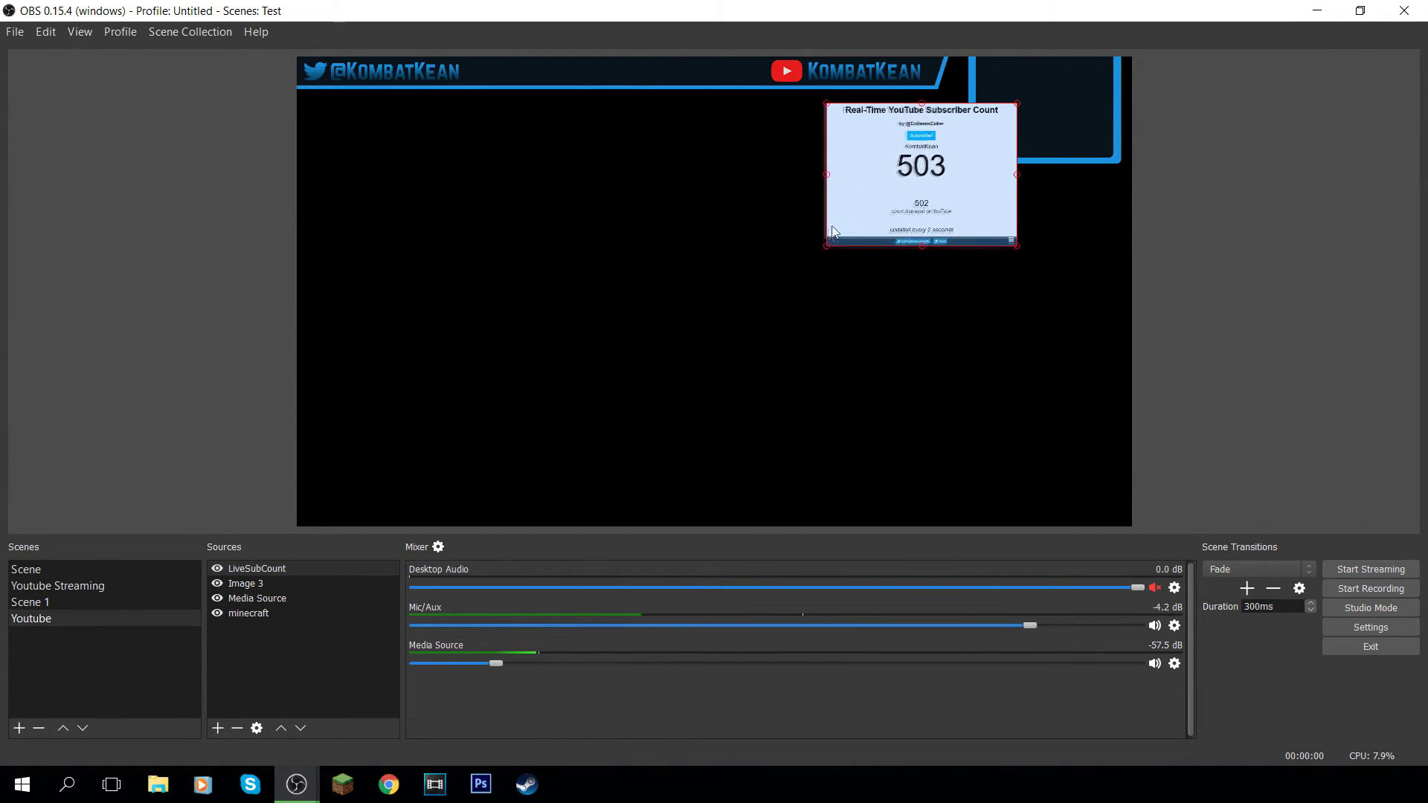
pyautogui.moveTo(916, 209); pyautogui.dragTo(1019, 164)
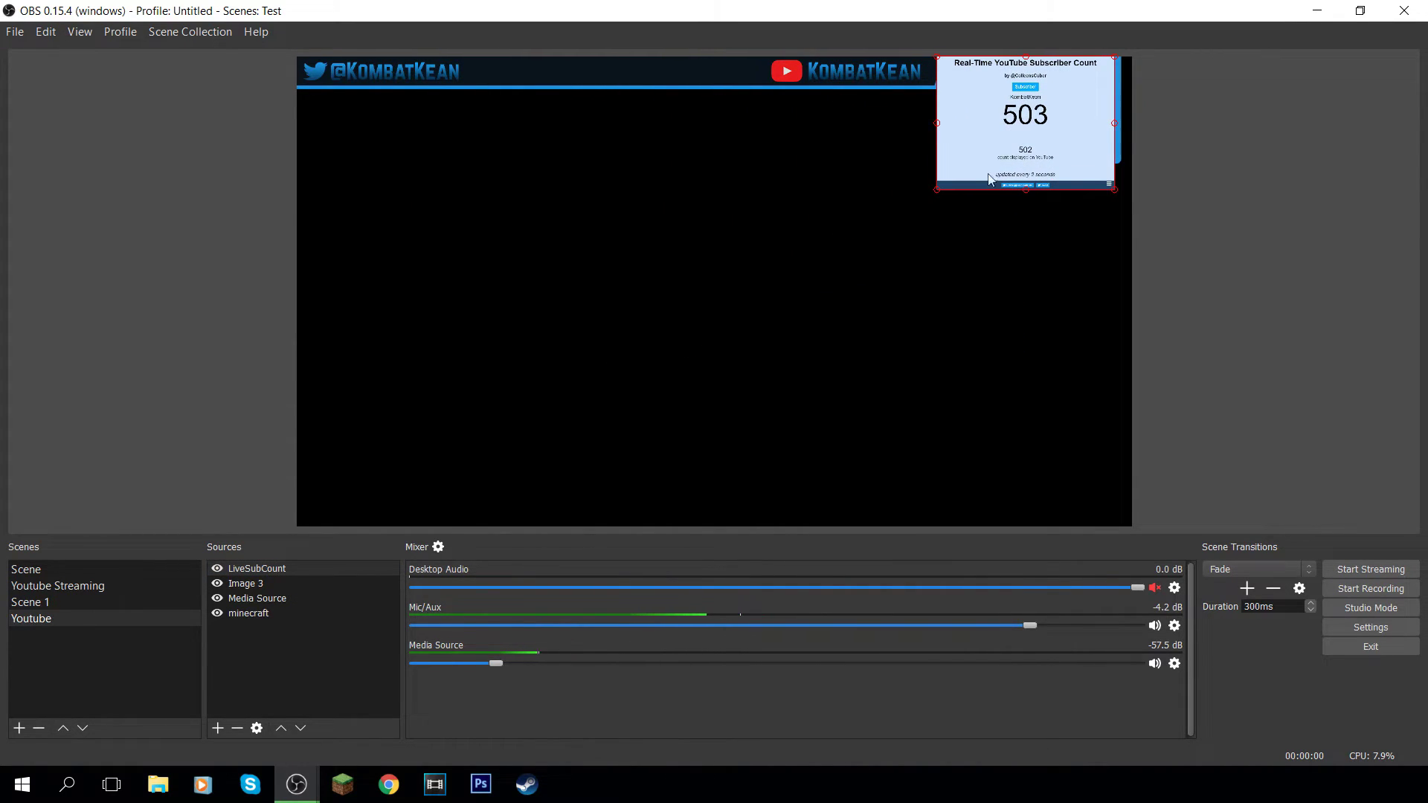
pyautogui.moveTo(934, 190); pyautogui.dragTo(976, 152)
pyautogui.click(989, 288)
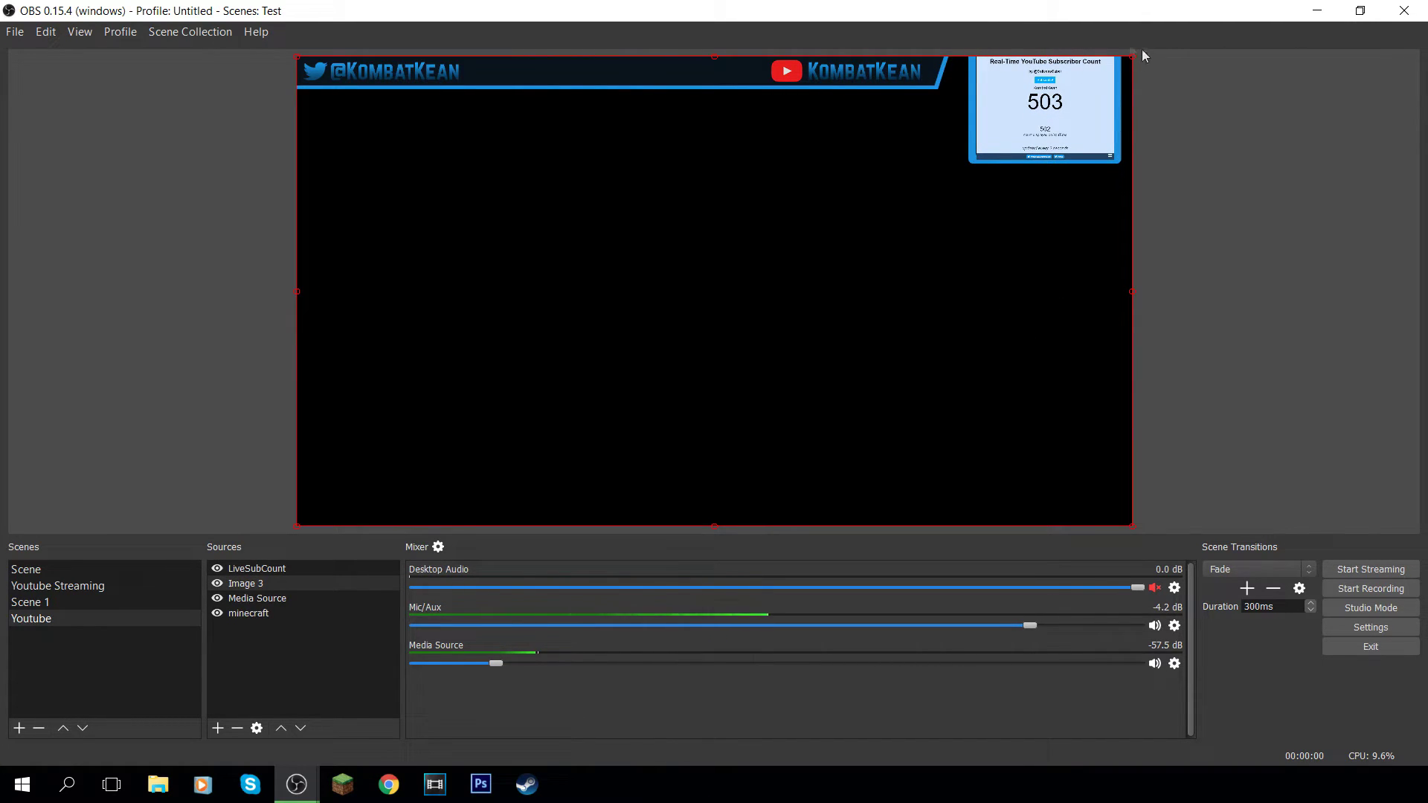
pyautogui.click(268, 689)
pyautogui.click(1050, 141)
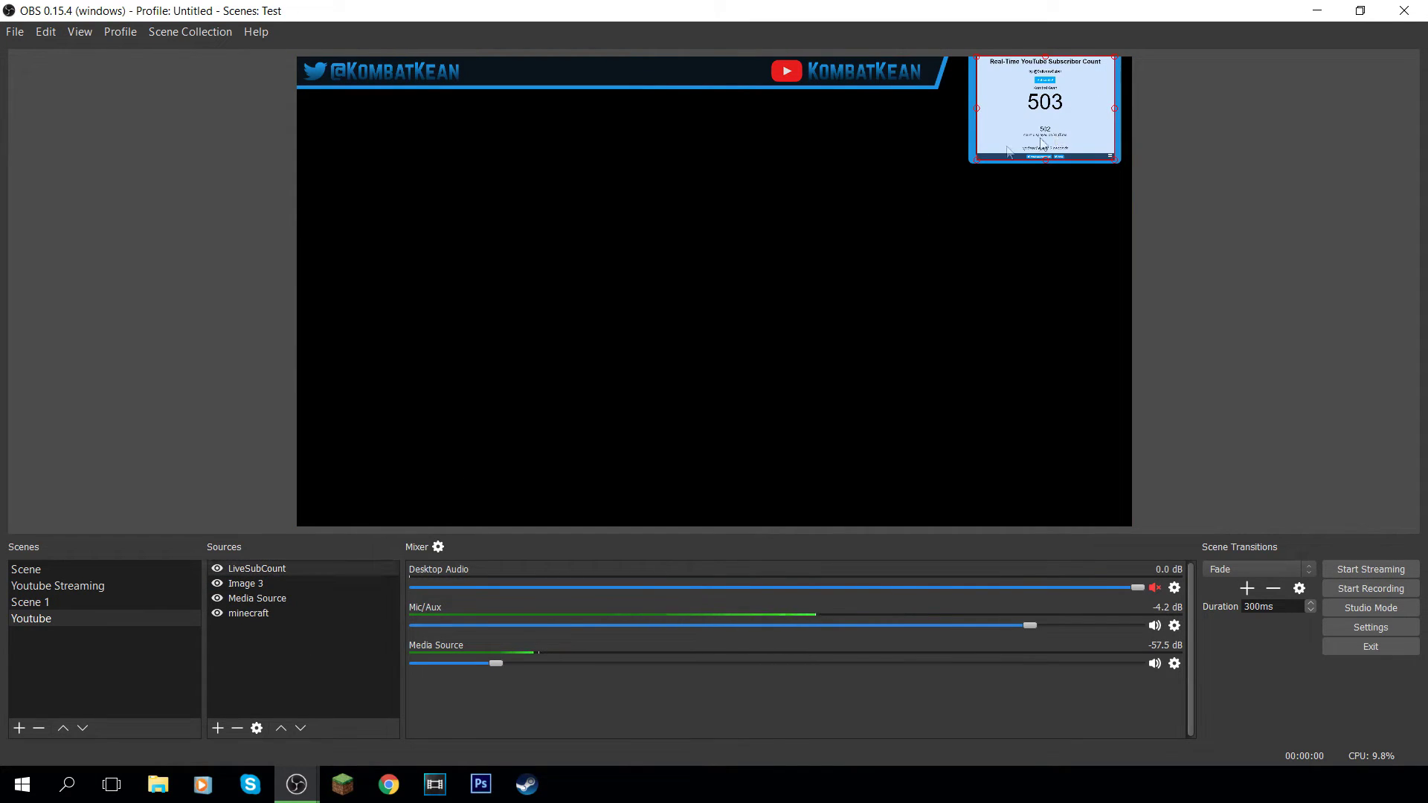
pyautogui.click(282, 638)
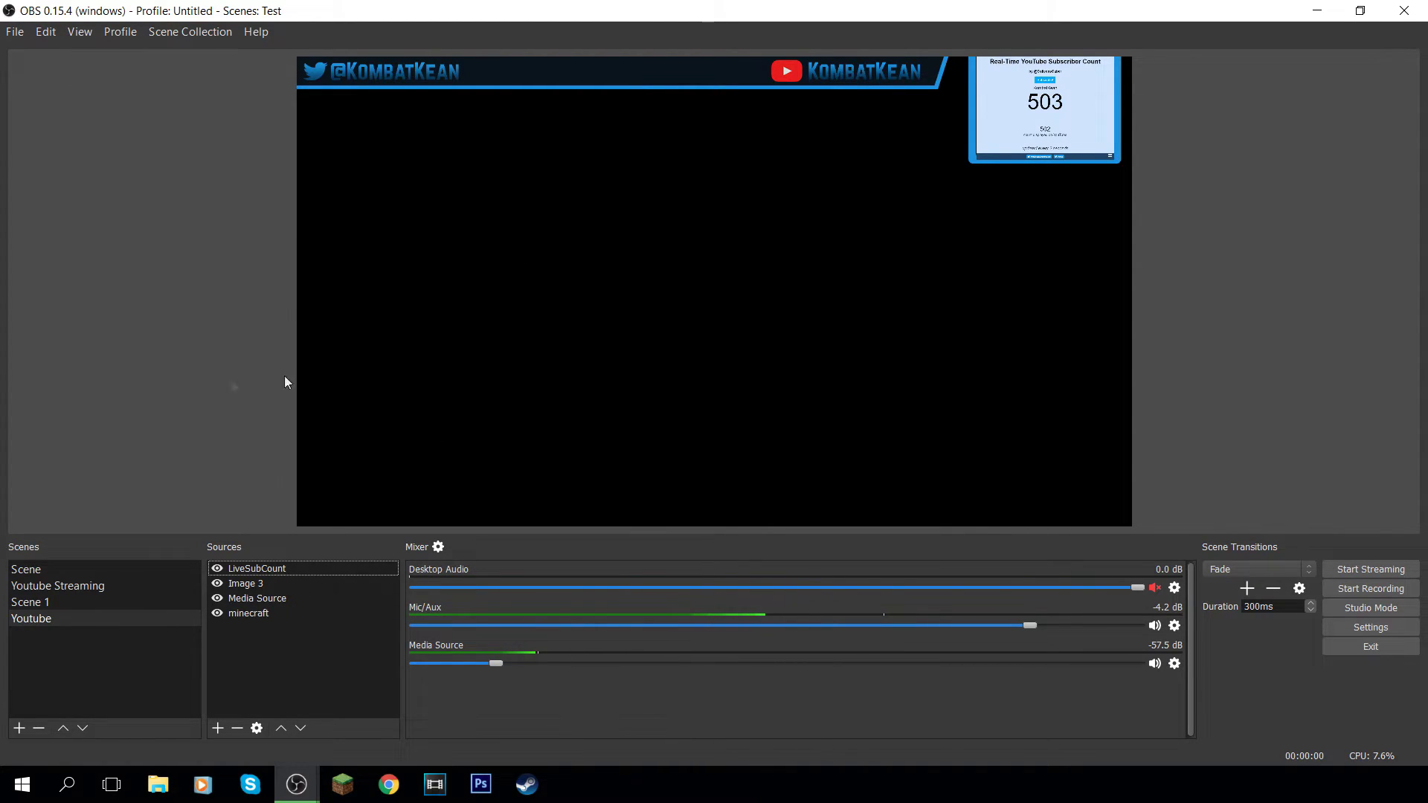
pyautogui.click(15, 32)
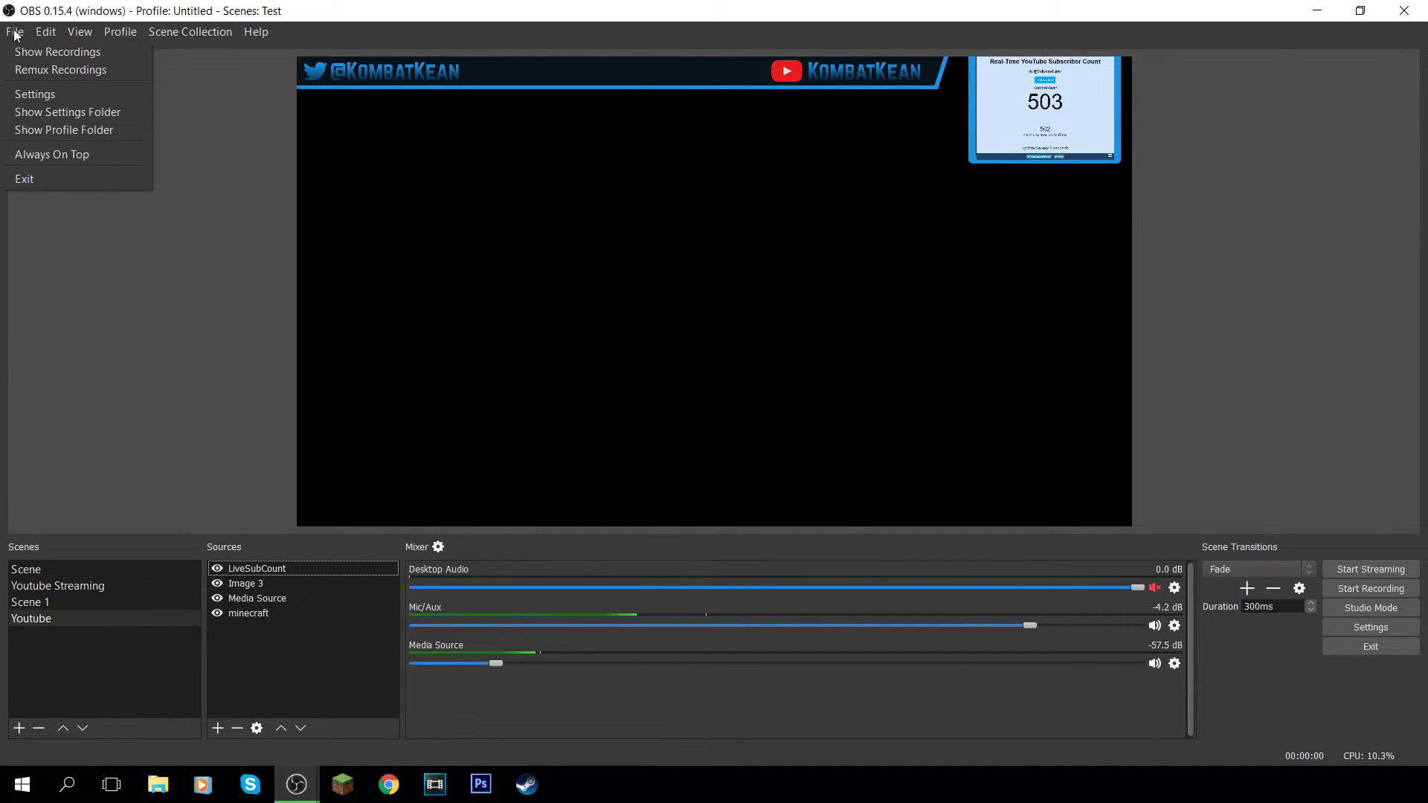
# Open Settings and switch the interface theme to Default, then back to Dark.
pyautogui.click(35, 94)
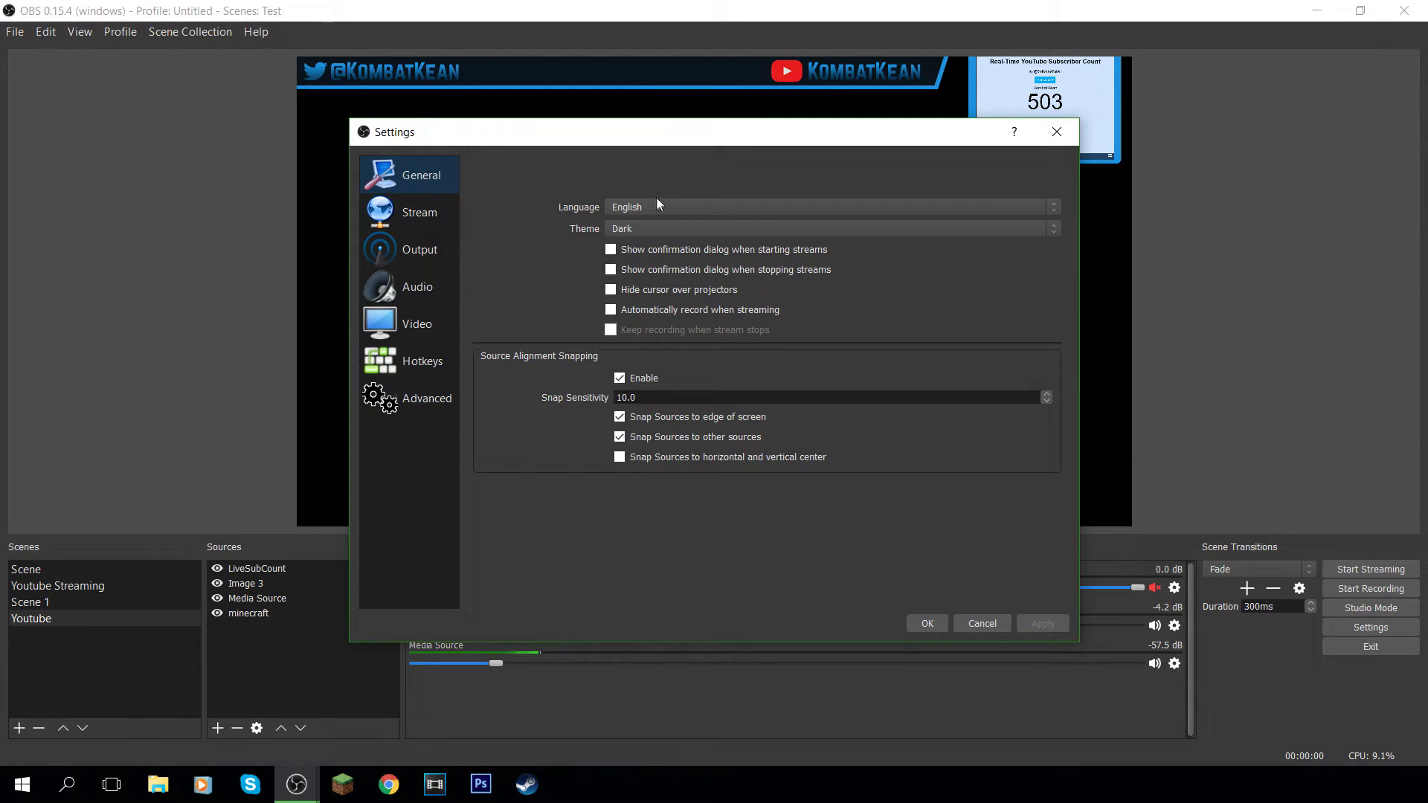
pyautogui.click(654, 230)
pyautogui.click(652, 230)
pyautogui.click(652, 229)
pyautogui.click(648, 254)
pyautogui.click(649, 229)
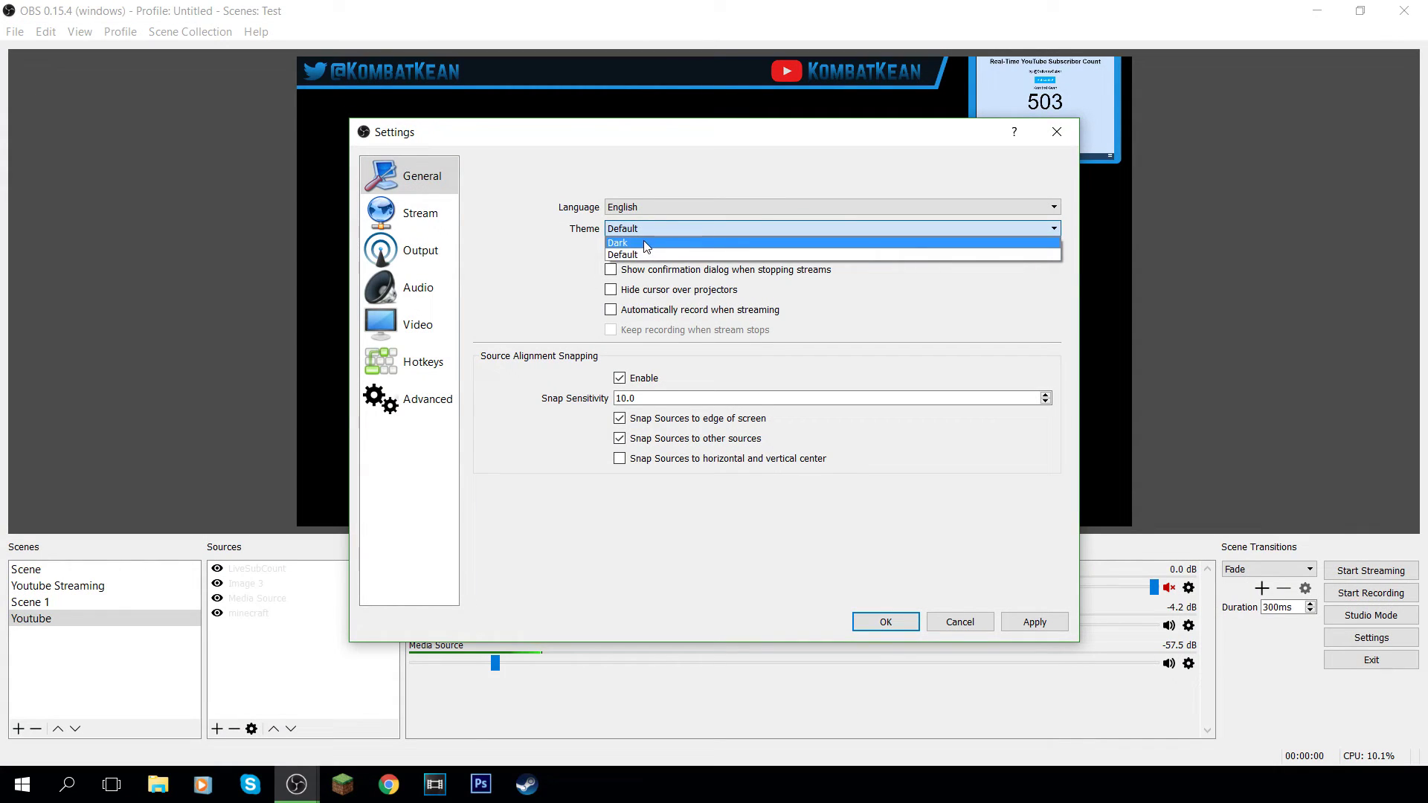
pyautogui.click(646, 244)
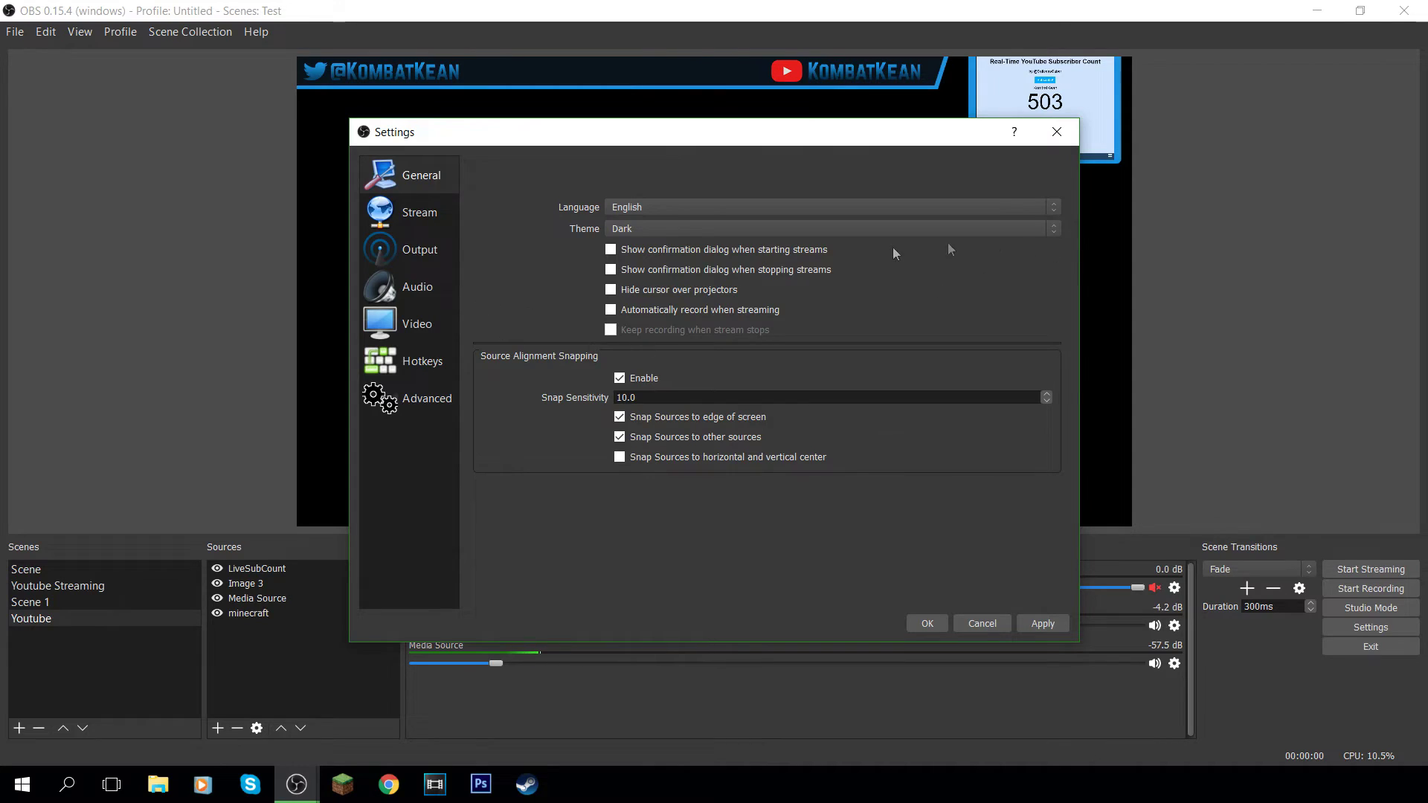
pyautogui.click(443, 212)
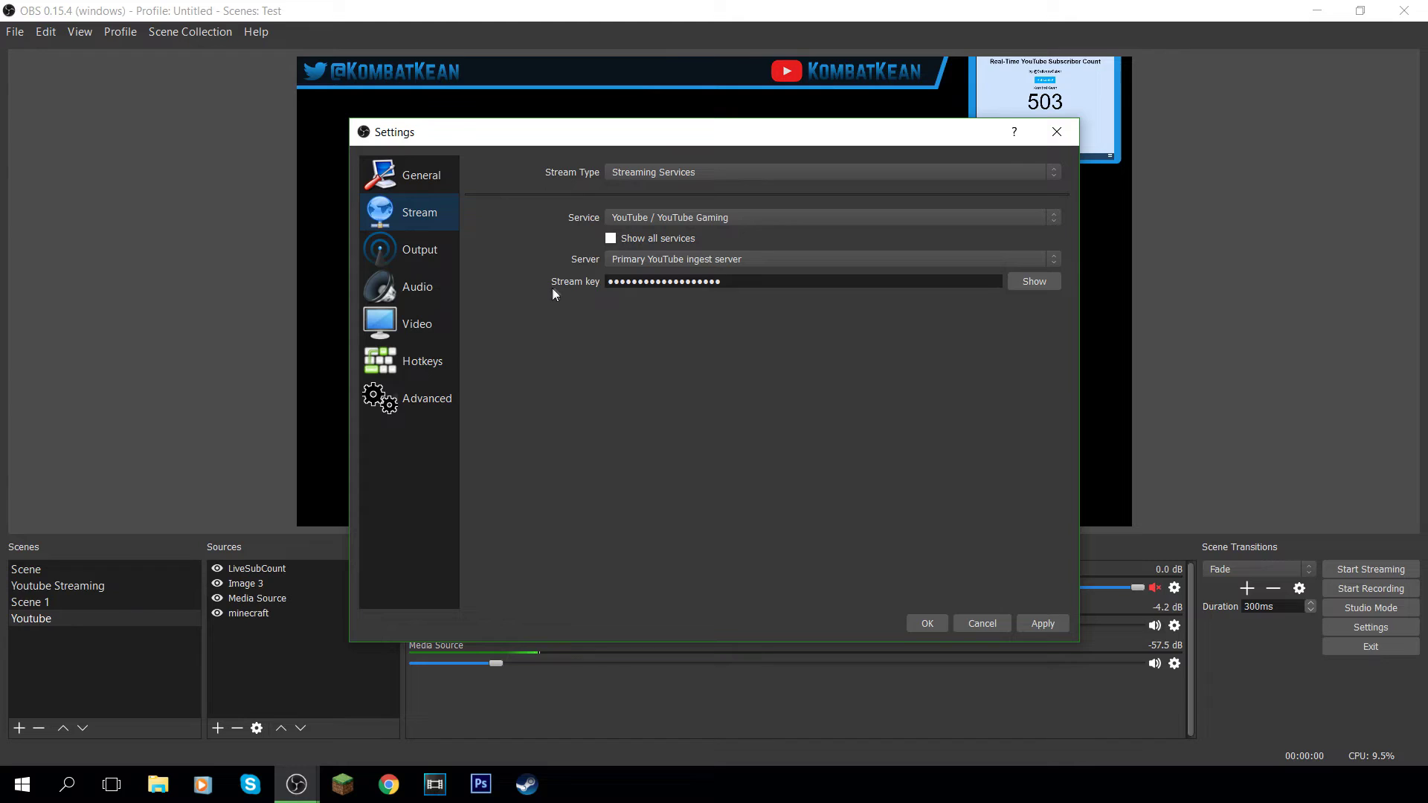
# Paste the channel's stream key and keep YouTube / YouTube Gaming as the streaming service.
pyautogui.moveTo(612, 282); pyautogui.dragTo(750, 308)
pyautogui.hotkey('ctrl', 'v')
pyautogui.doubleClick(737, 279)
pyautogui.click(620, 332)
pyautogui.click(649, 216)
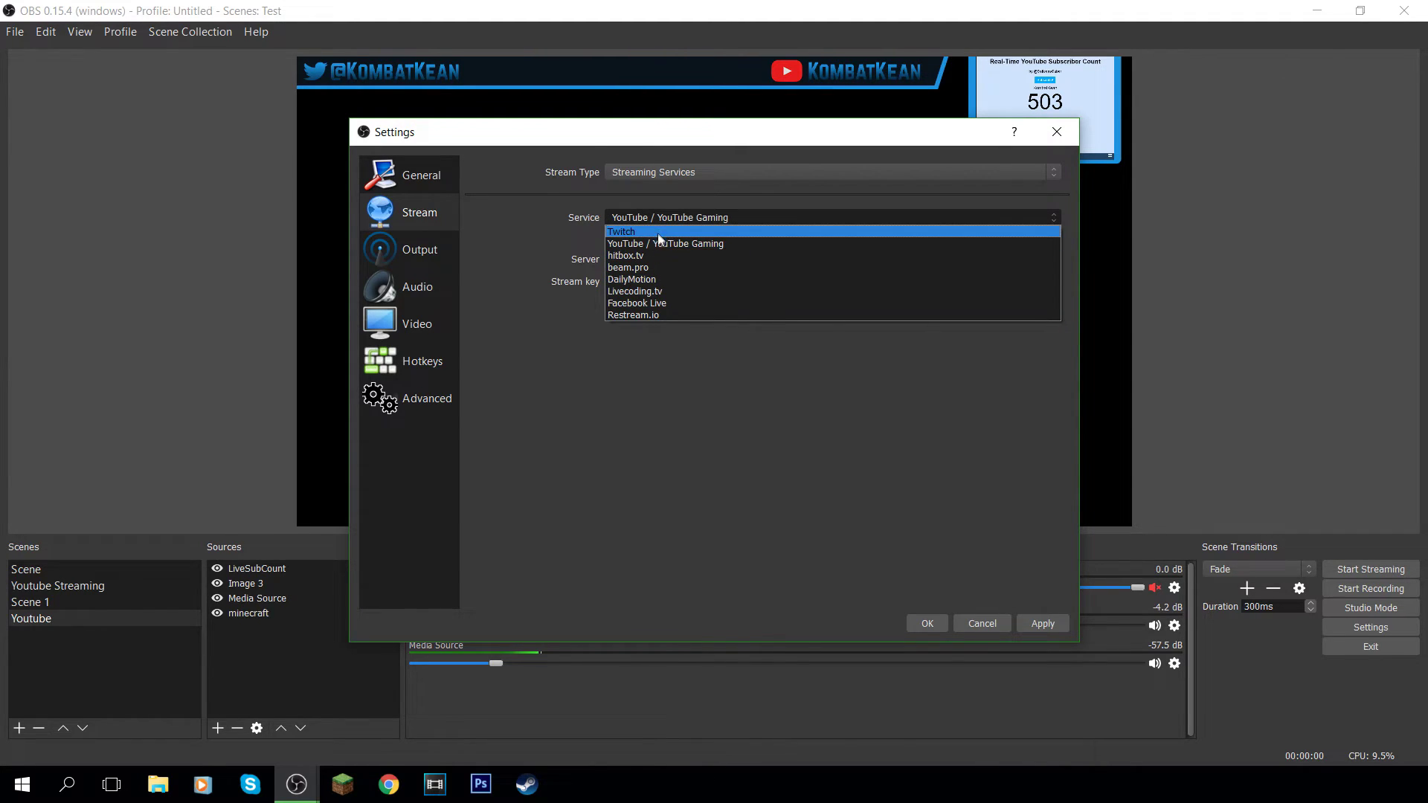
pyautogui.click(667, 244)
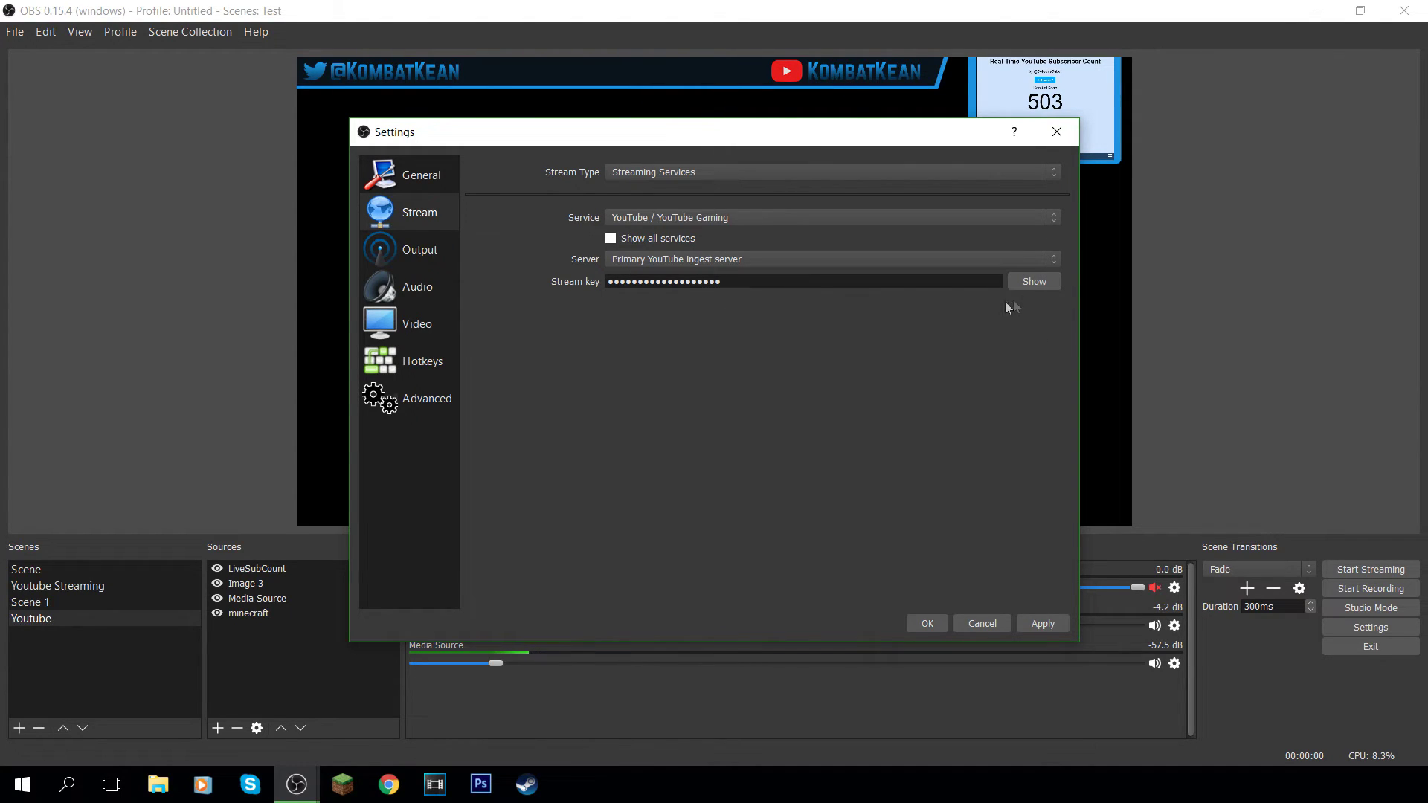
pyautogui.click(405, 256)
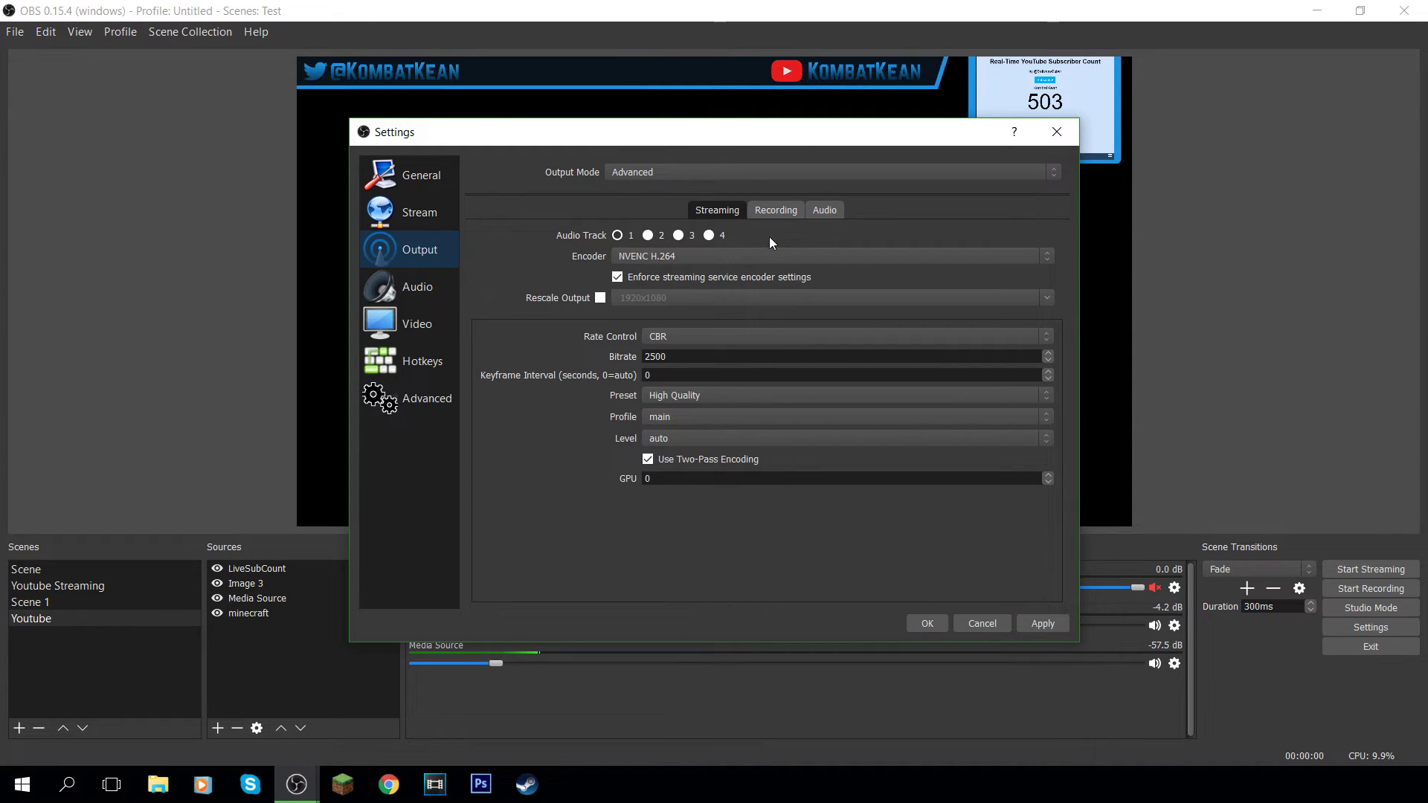
pyautogui.click(725, 172)
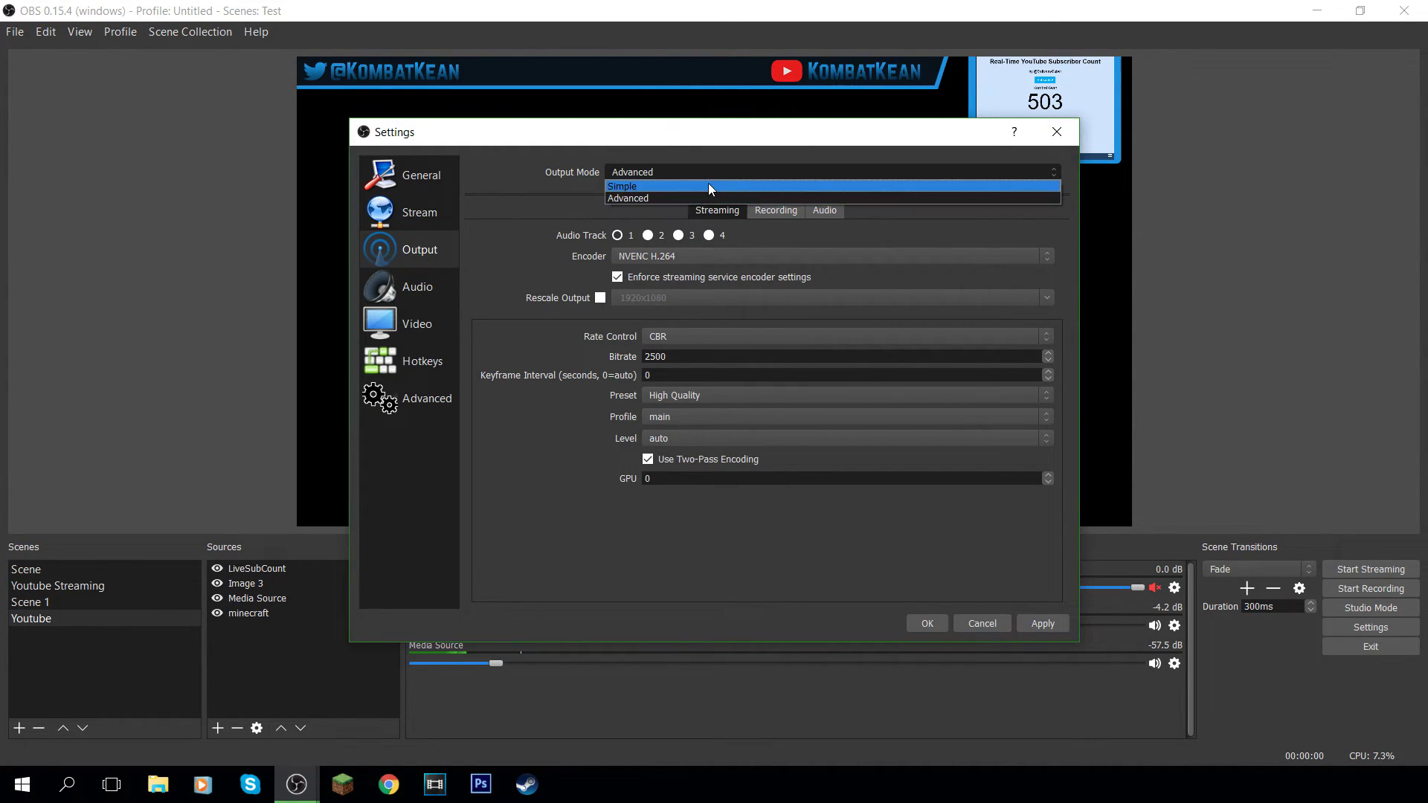
pyautogui.click(708, 184)
pyautogui.click(641, 170)
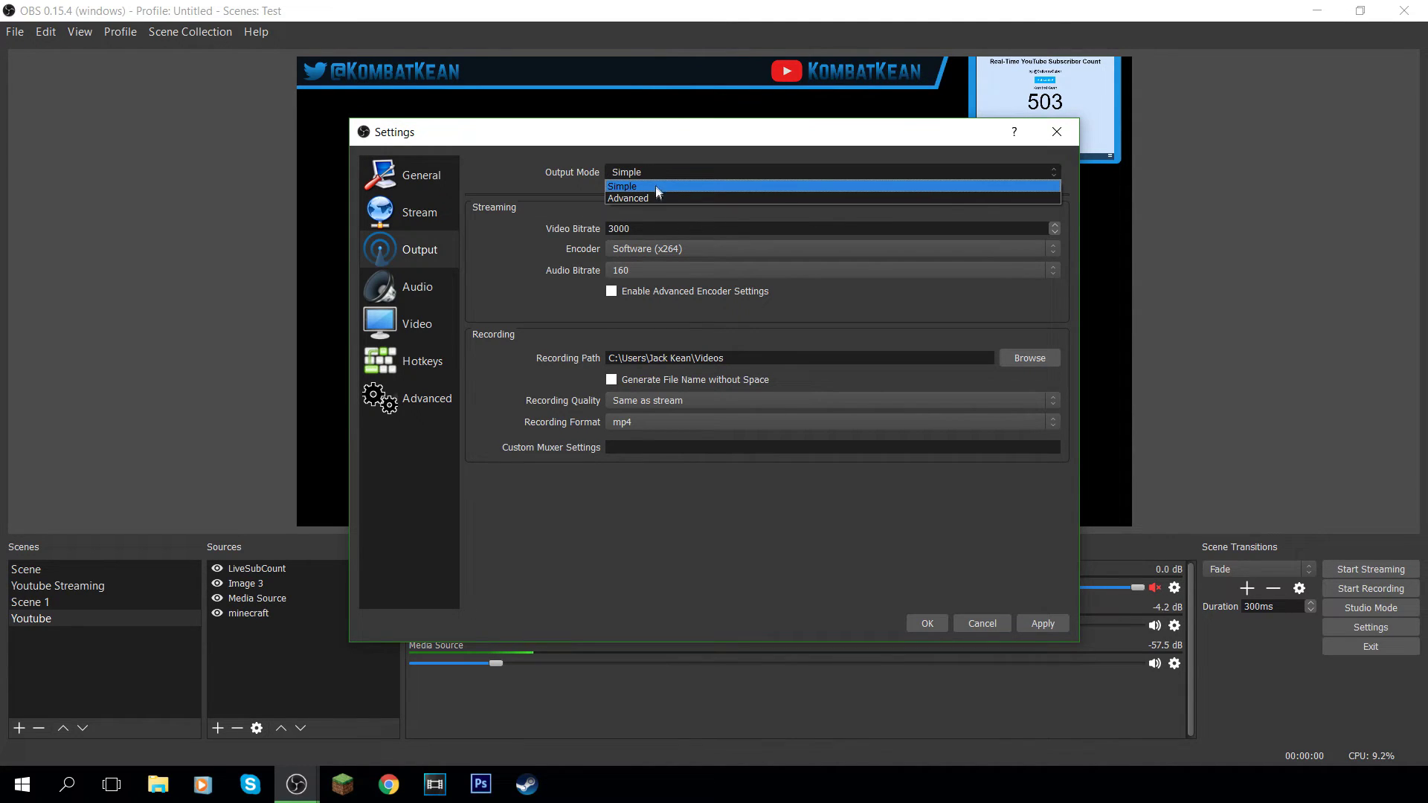
pyautogui.click(655, 186)
pyautogui.click(775, 210)
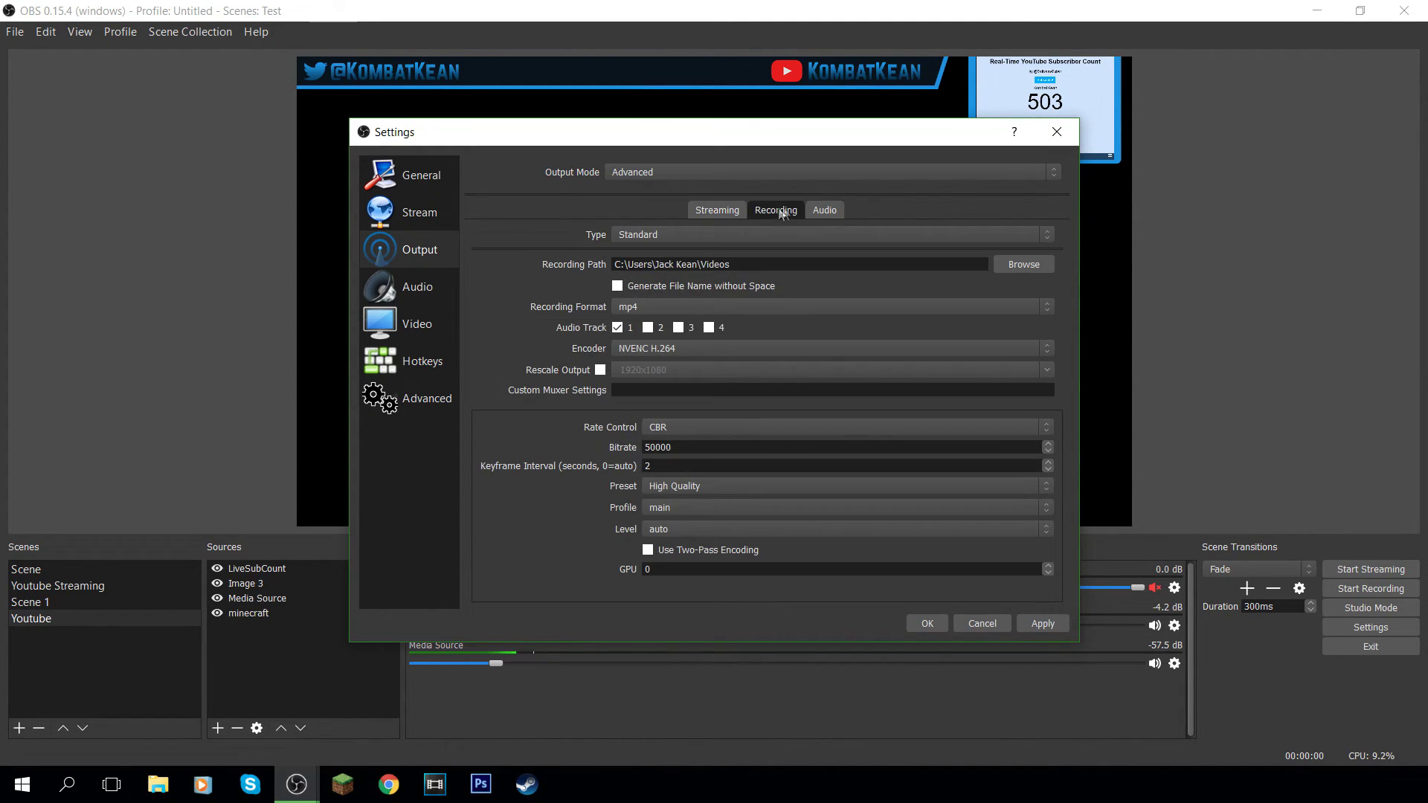
pyautogui.click(824, 209)
pyautogui.click(723, 213)
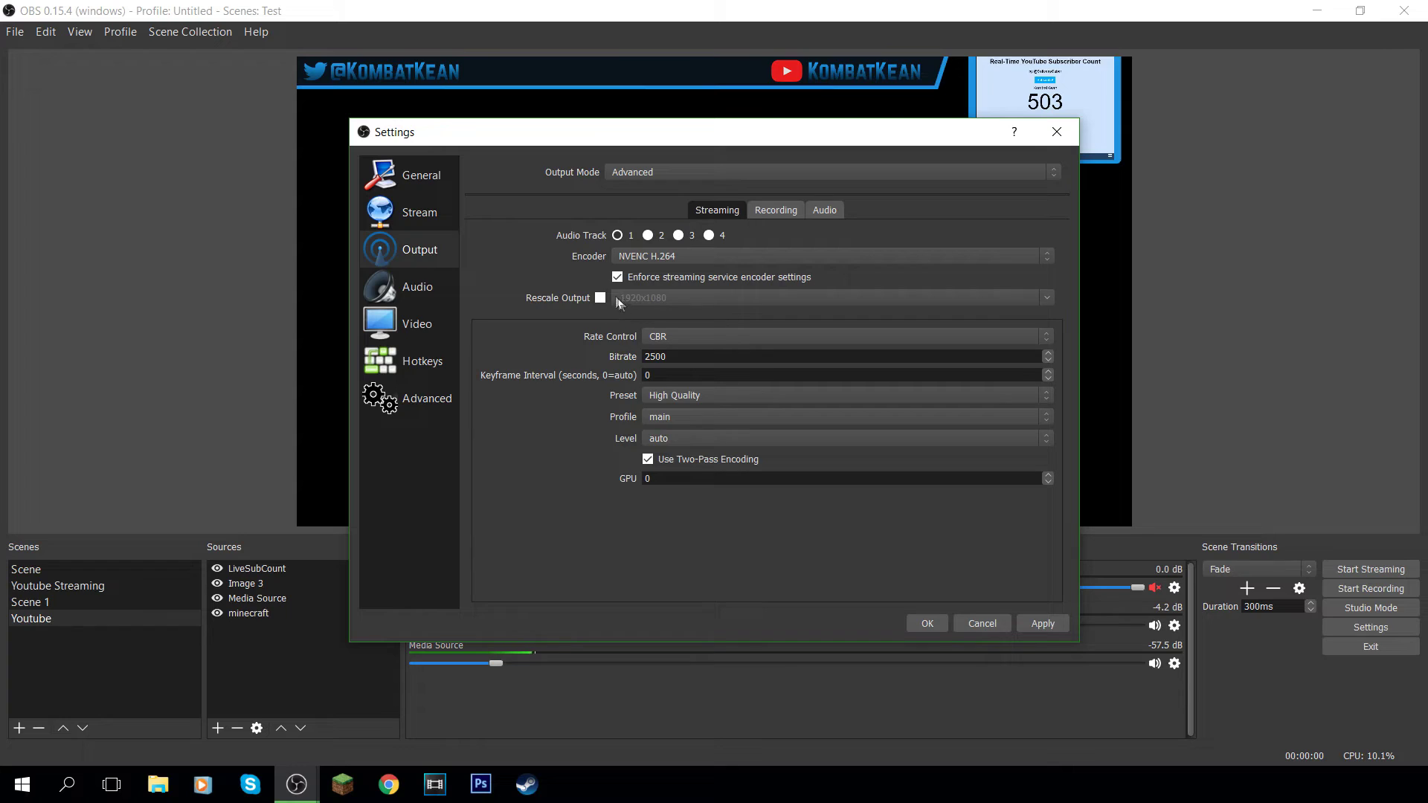
pyautogui.click(654, 256)
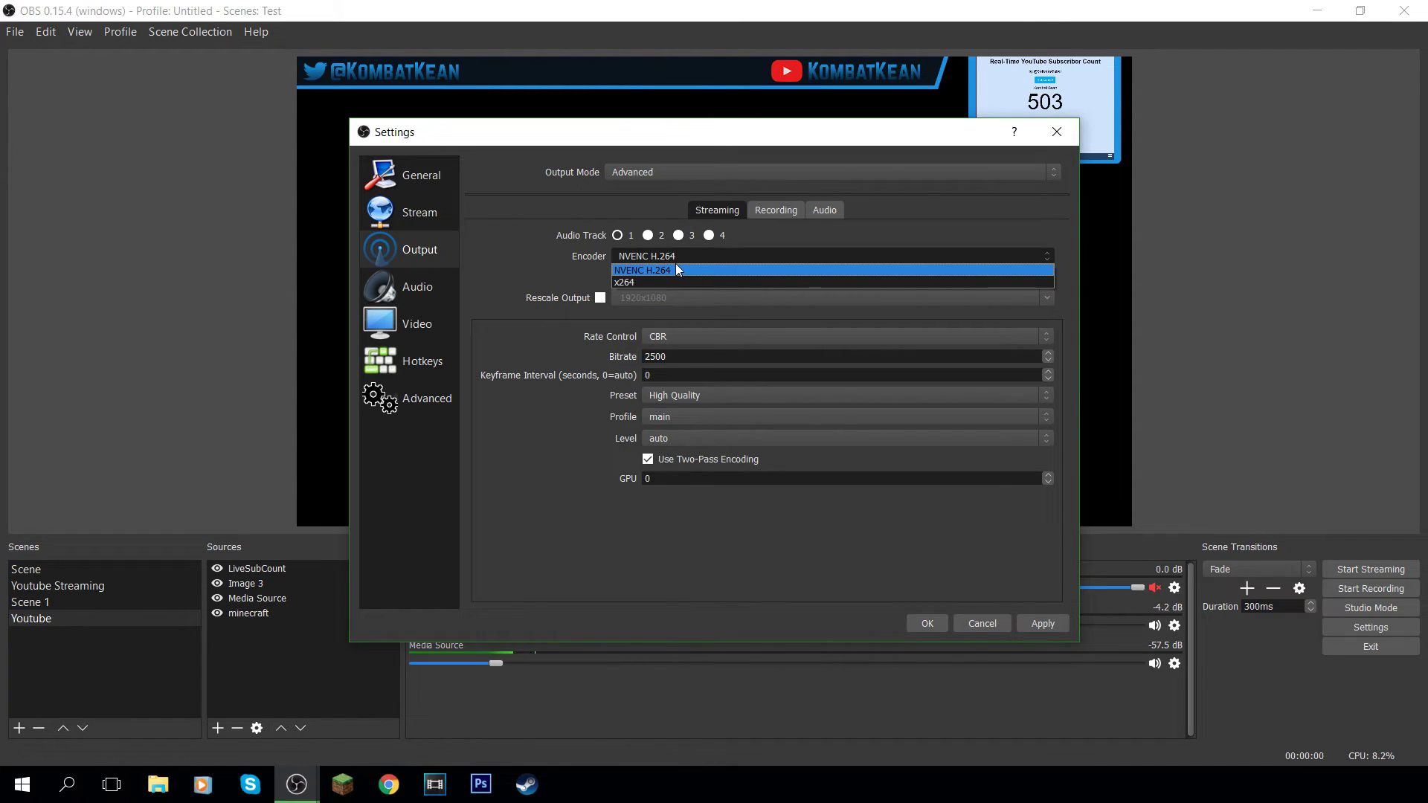
pyautogui.click(635, 270)
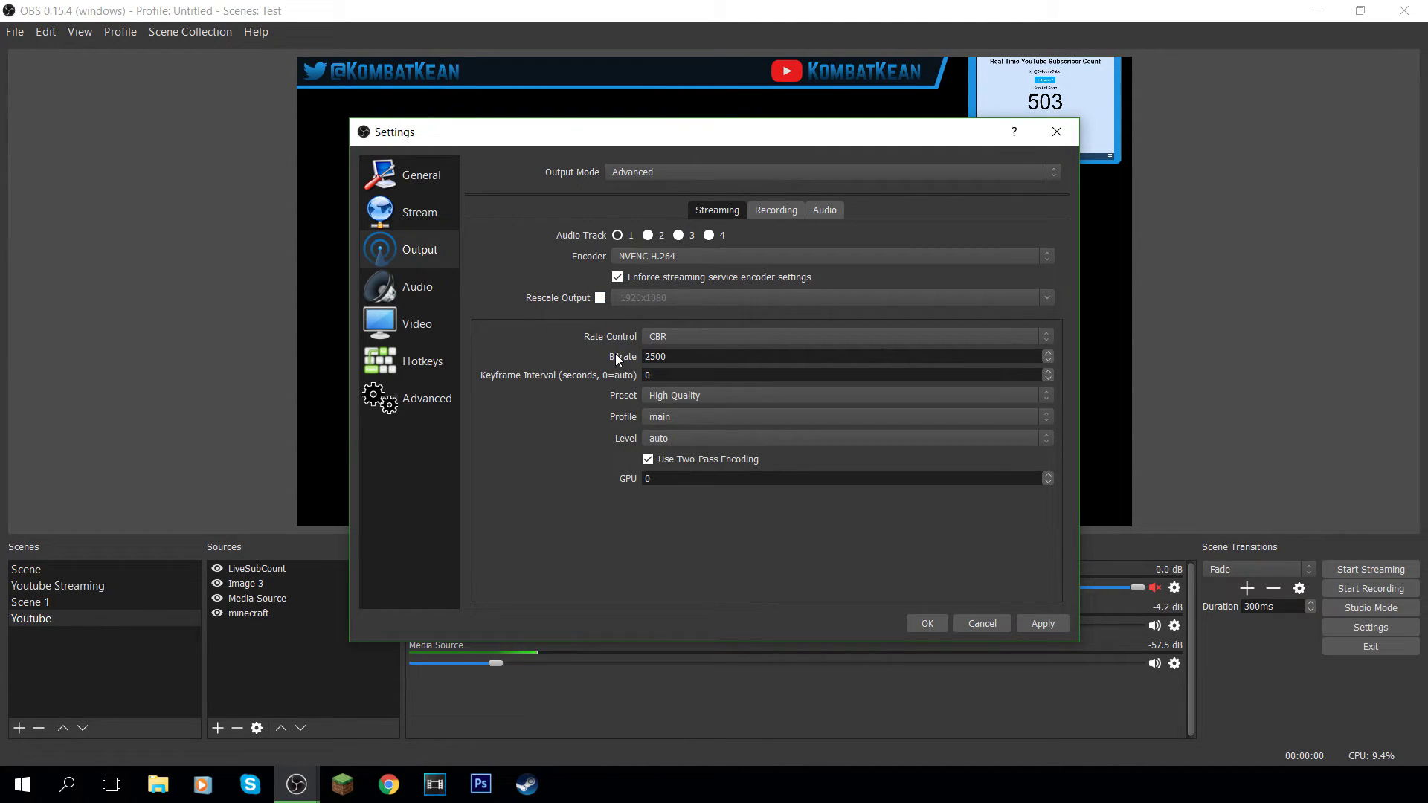
pyautogui.click(600, 298)
# Turn output rescaling back off and keep the streaming bitrate at 2500.
pyautogui.click(600, 297)
pyautogui.doubleClick(684, 357)
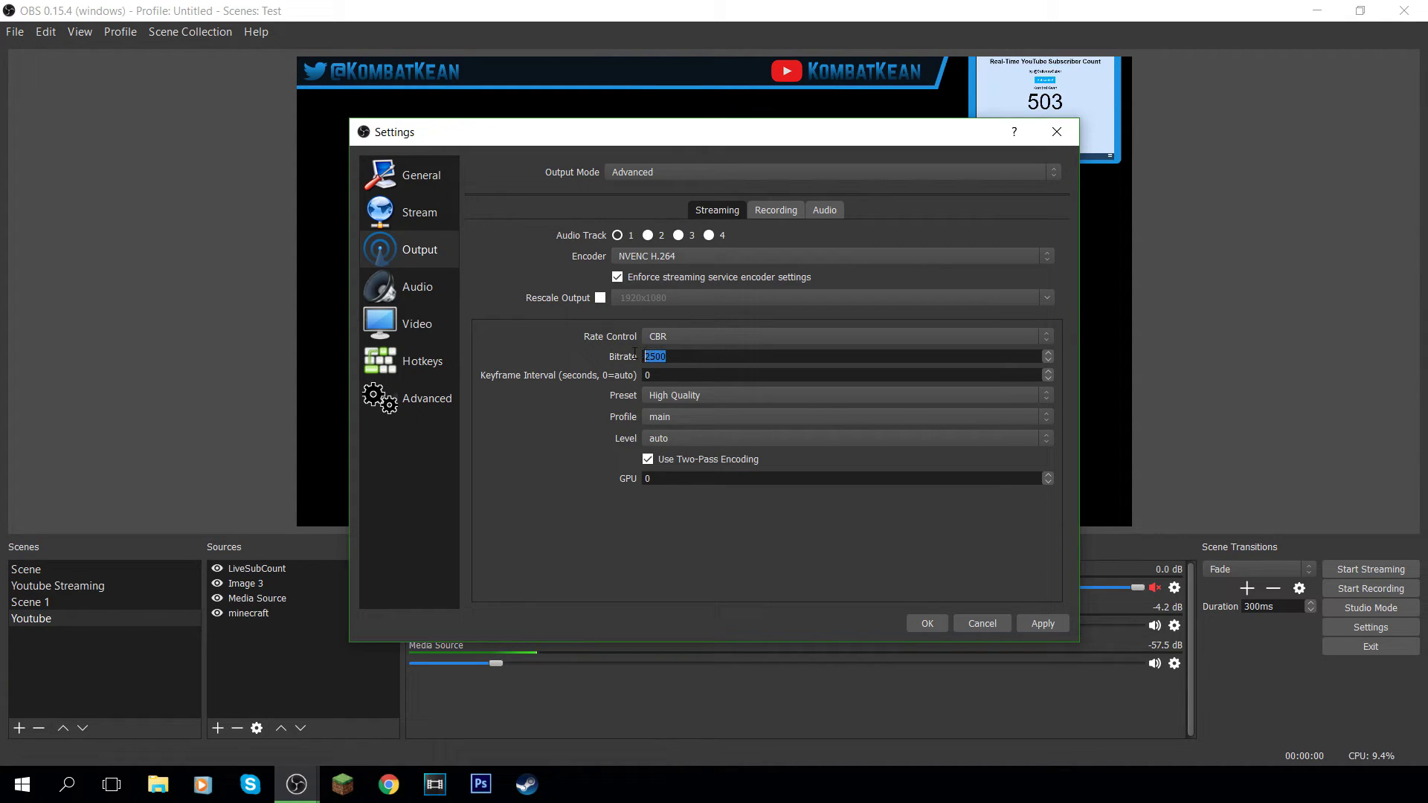
pyautogui.click(674, 355)
pyautogui.doubleClick(673, 356)
pyautogui.click(680, 357)
pyautogui.moveTo(692, 356); pyautogui.dragTo(647, 358)
# Keep the High Quality encoder preset, main profile and auto encoder level.
pyautogui.click(674, 398)
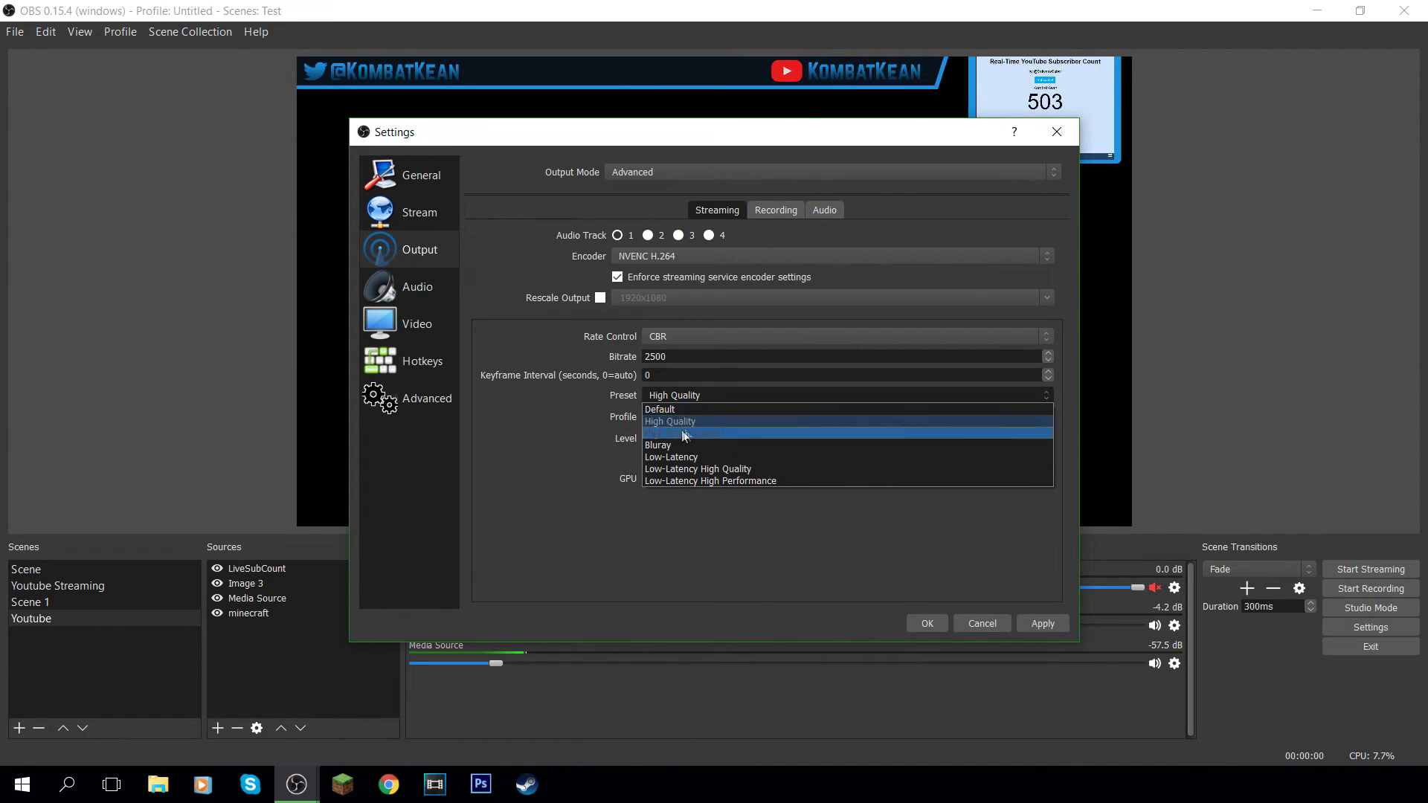
pyautogui.click(693, 423)
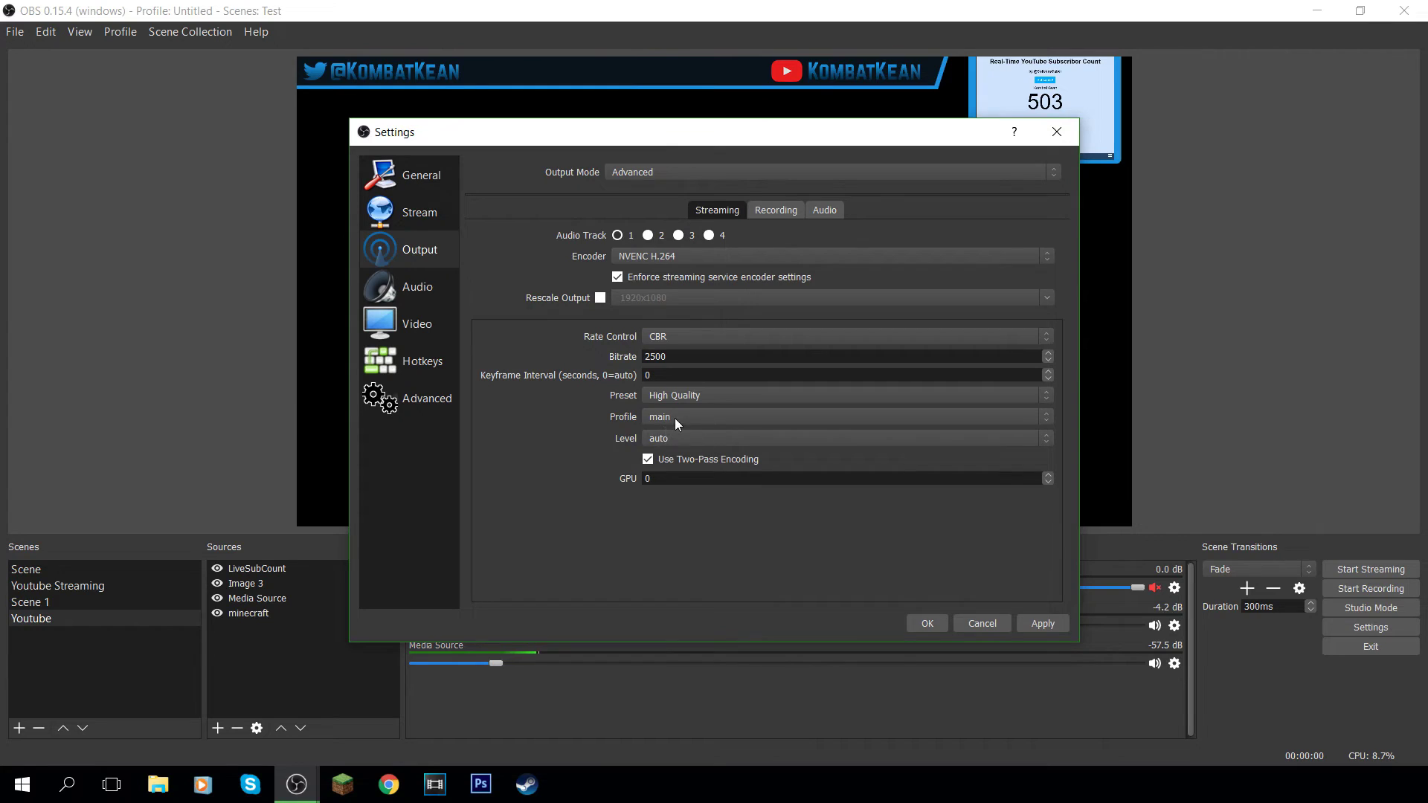
pyautogui.click(676, 418)
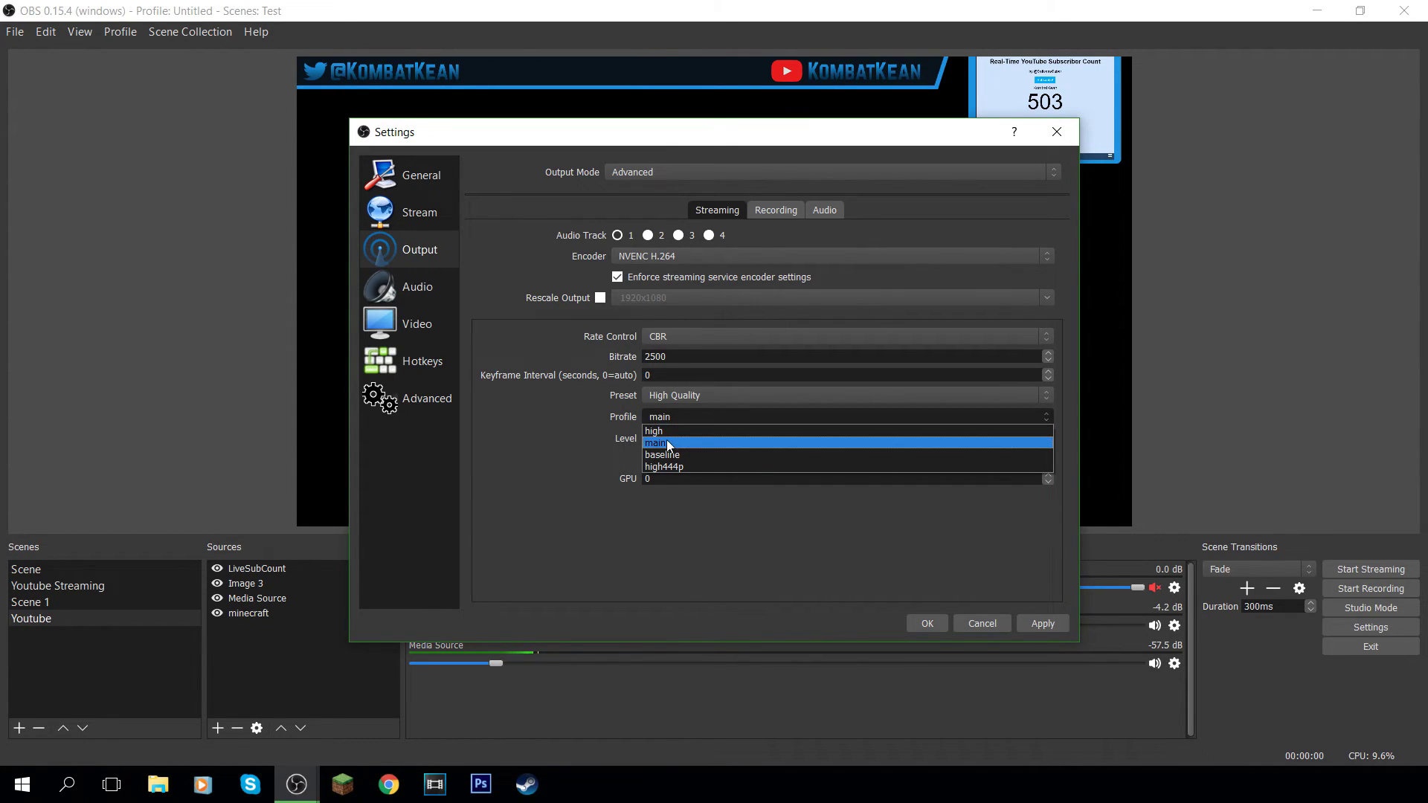
pyautogui.click(666, 441)
pyautogui.click(677, 439)
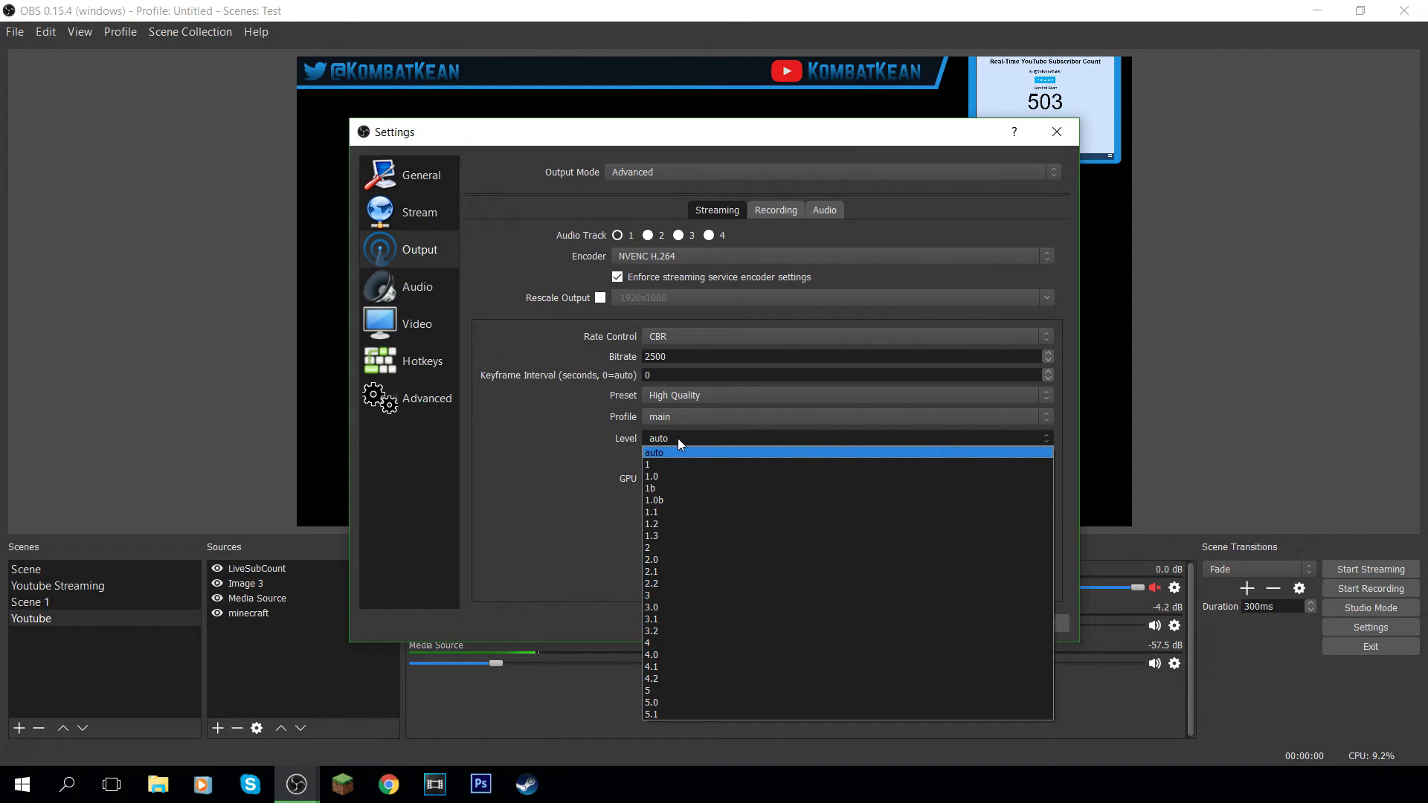
pyautogui.click(677, 439)
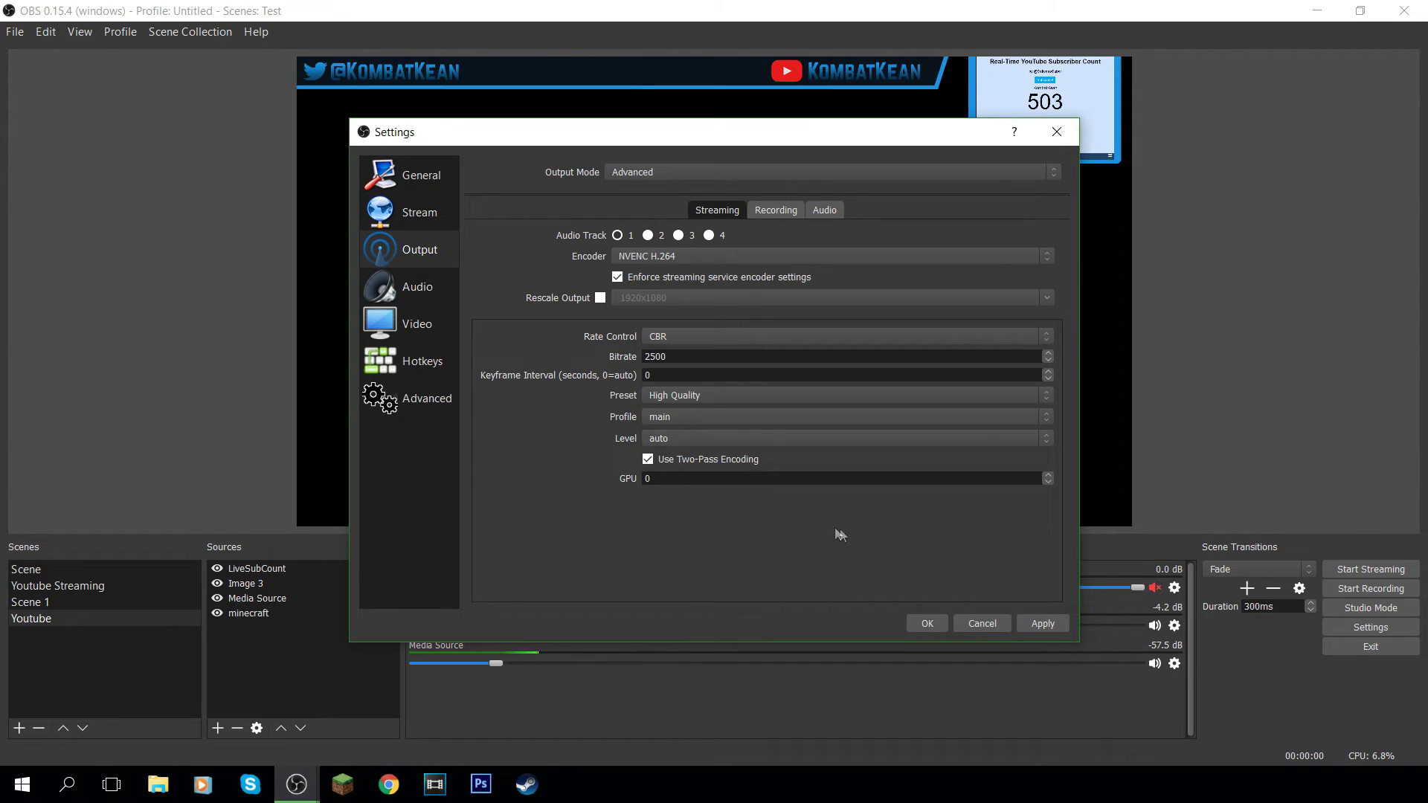
pyautogui.click(763, 209)
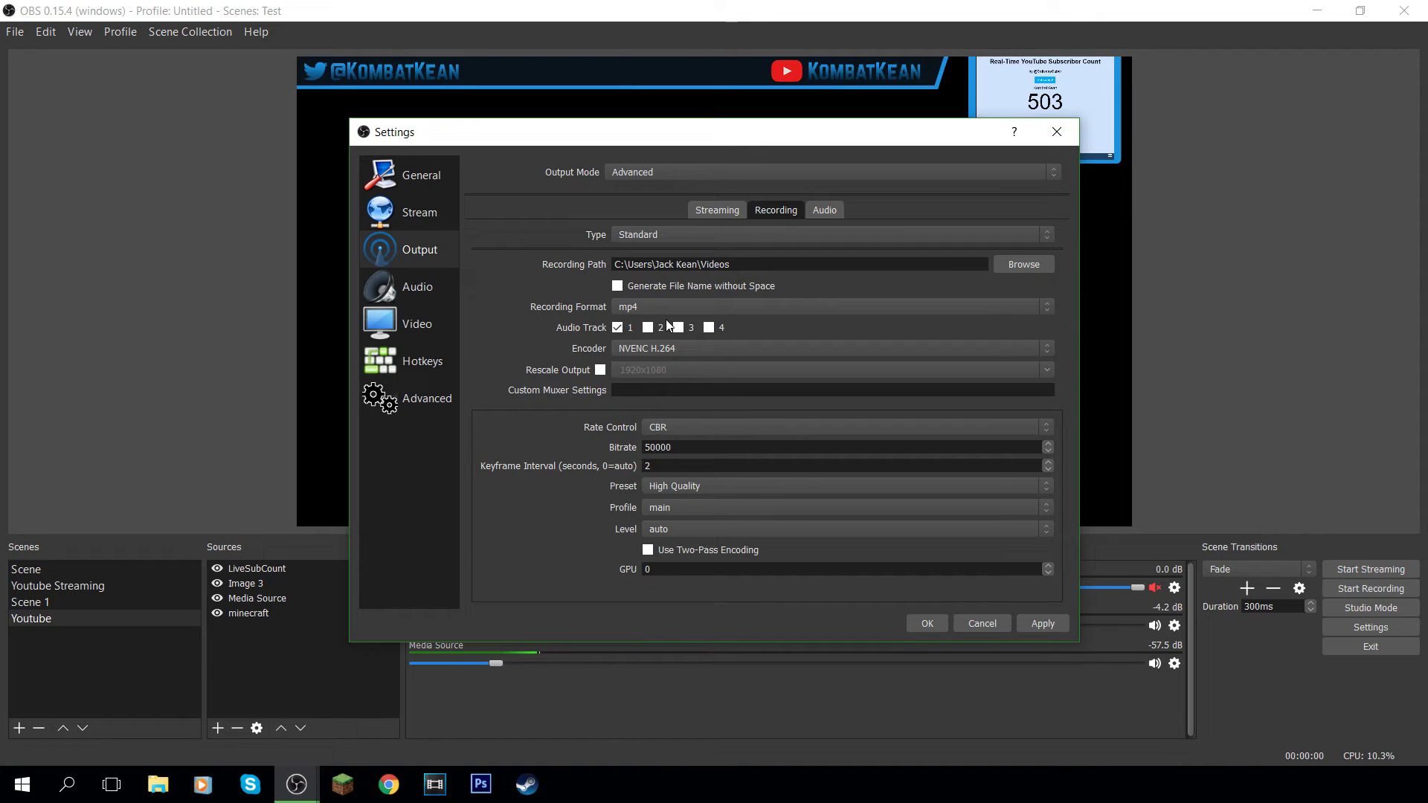
# Keep the recording format as mp4 in the Recording output settings.
pyautogui.click(656, 300)
pyautogui.click(654, 303)
# Check the 192 audio track bitrates, then keep 48khz sample rate and Stereo channels.
pyautogui.click(823, 212)
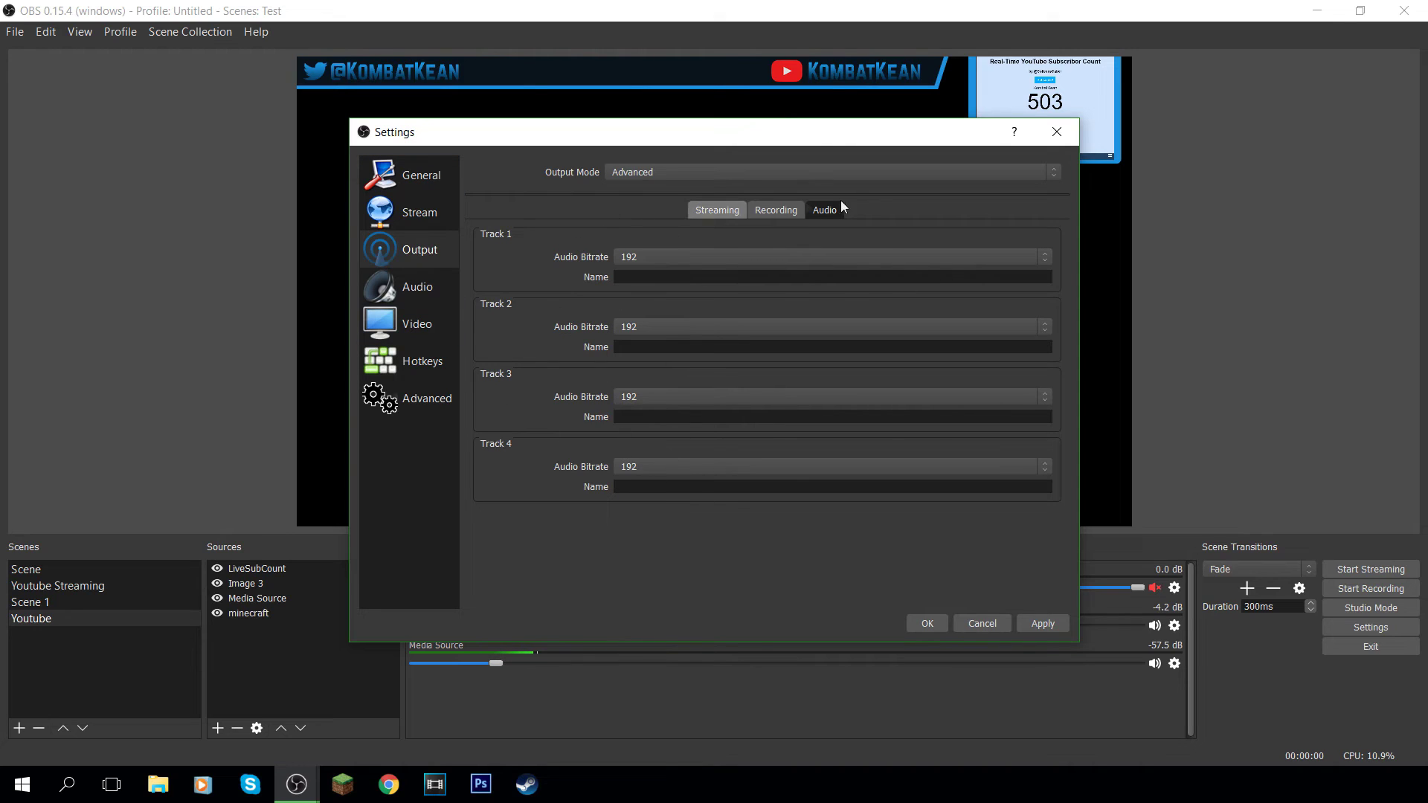
pyautogui.click(716, 212)
pyautogui.click(412, 287)
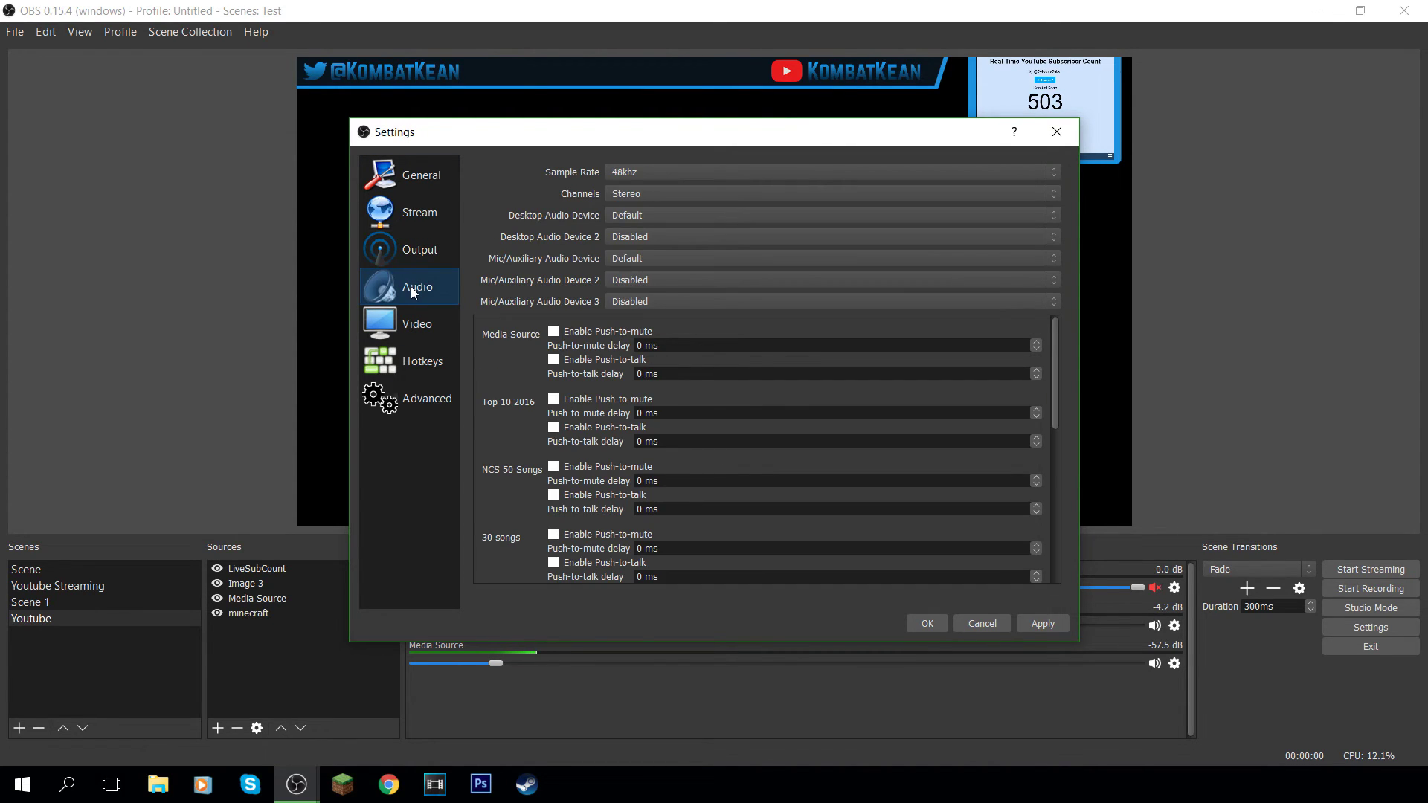
pyautogui.click(642, 170)
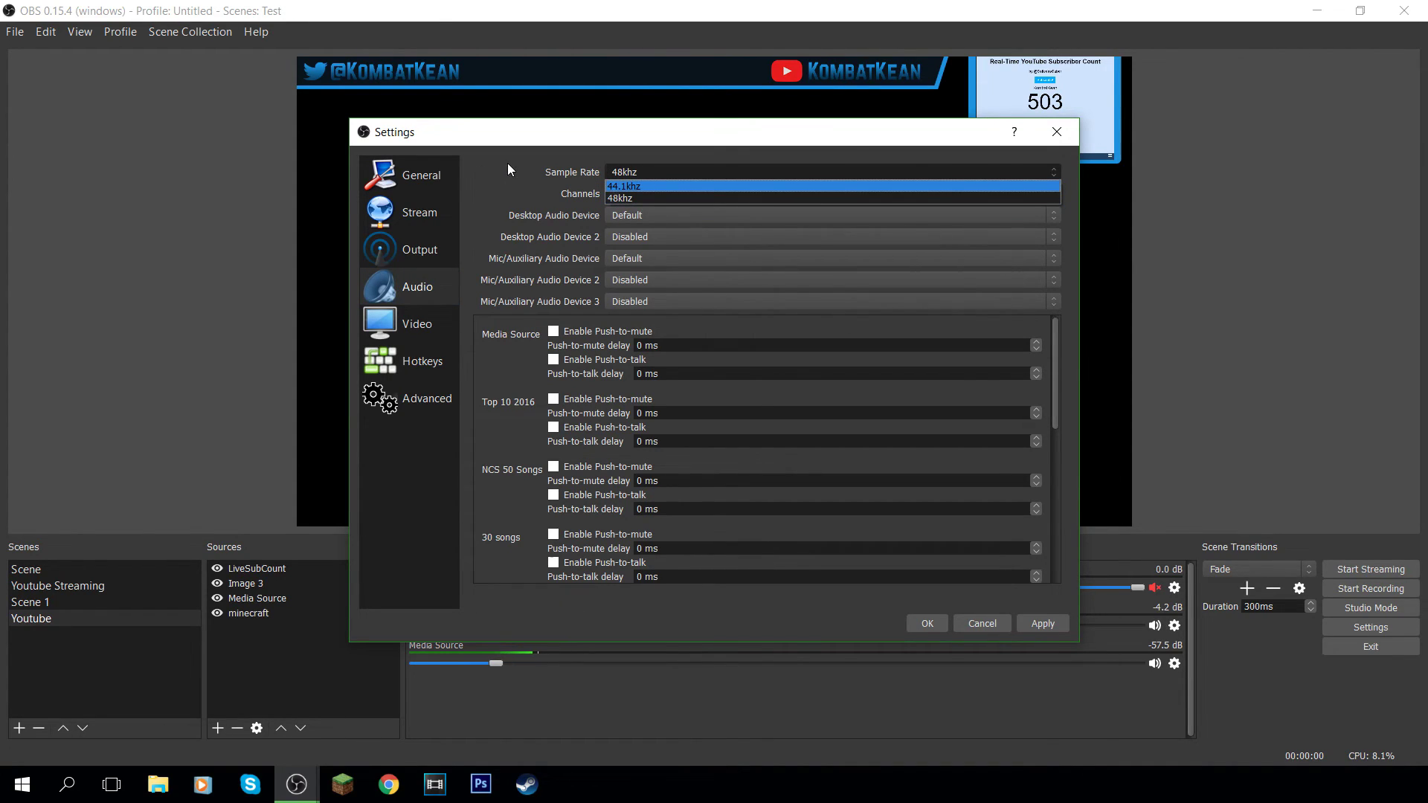
pyautogui.click(676, 170)
pyautogui.click(645, 197)
pyautogui.click(646, 198)
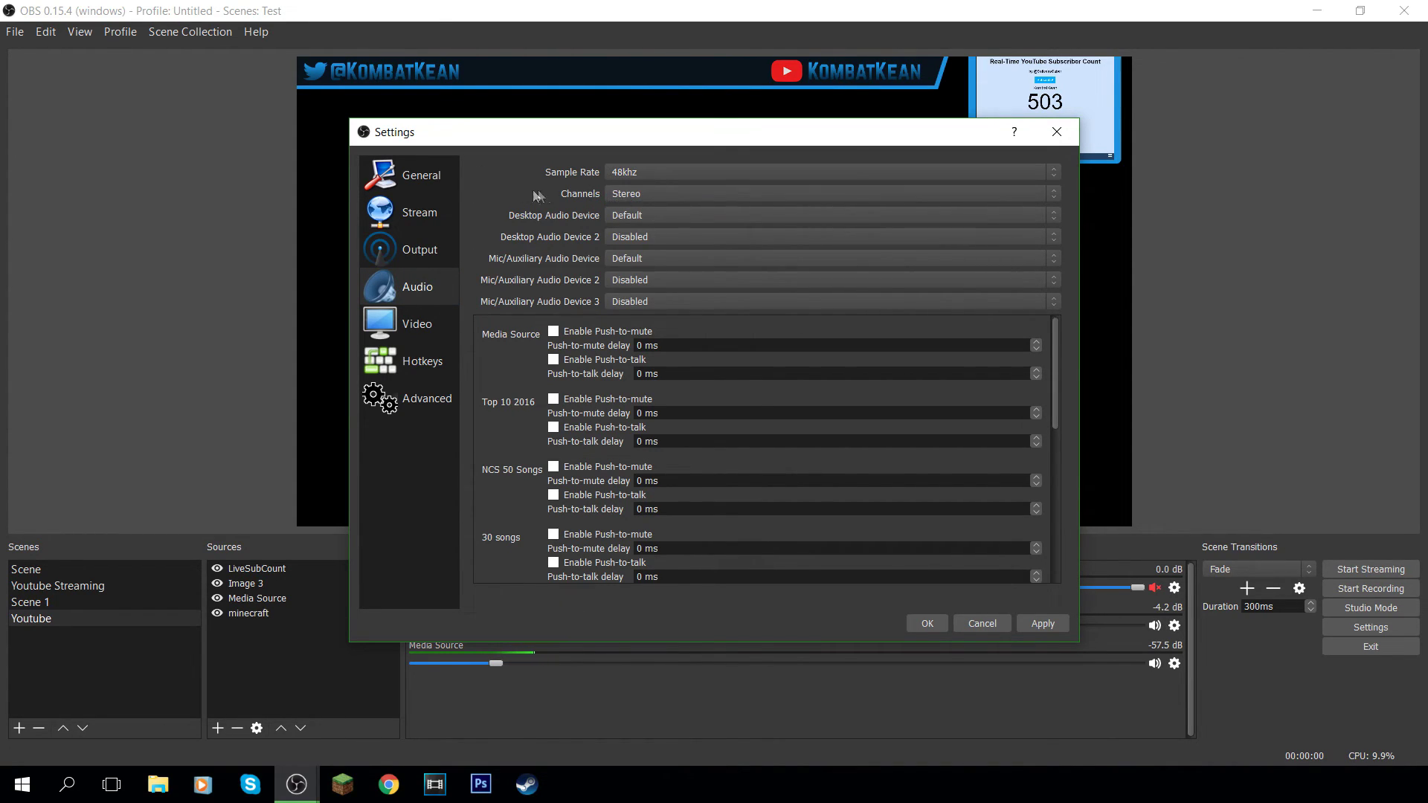
pyautogui.click(654, 192)
pyautogui.click(654, 192)
pyautogui.click(424, 330)
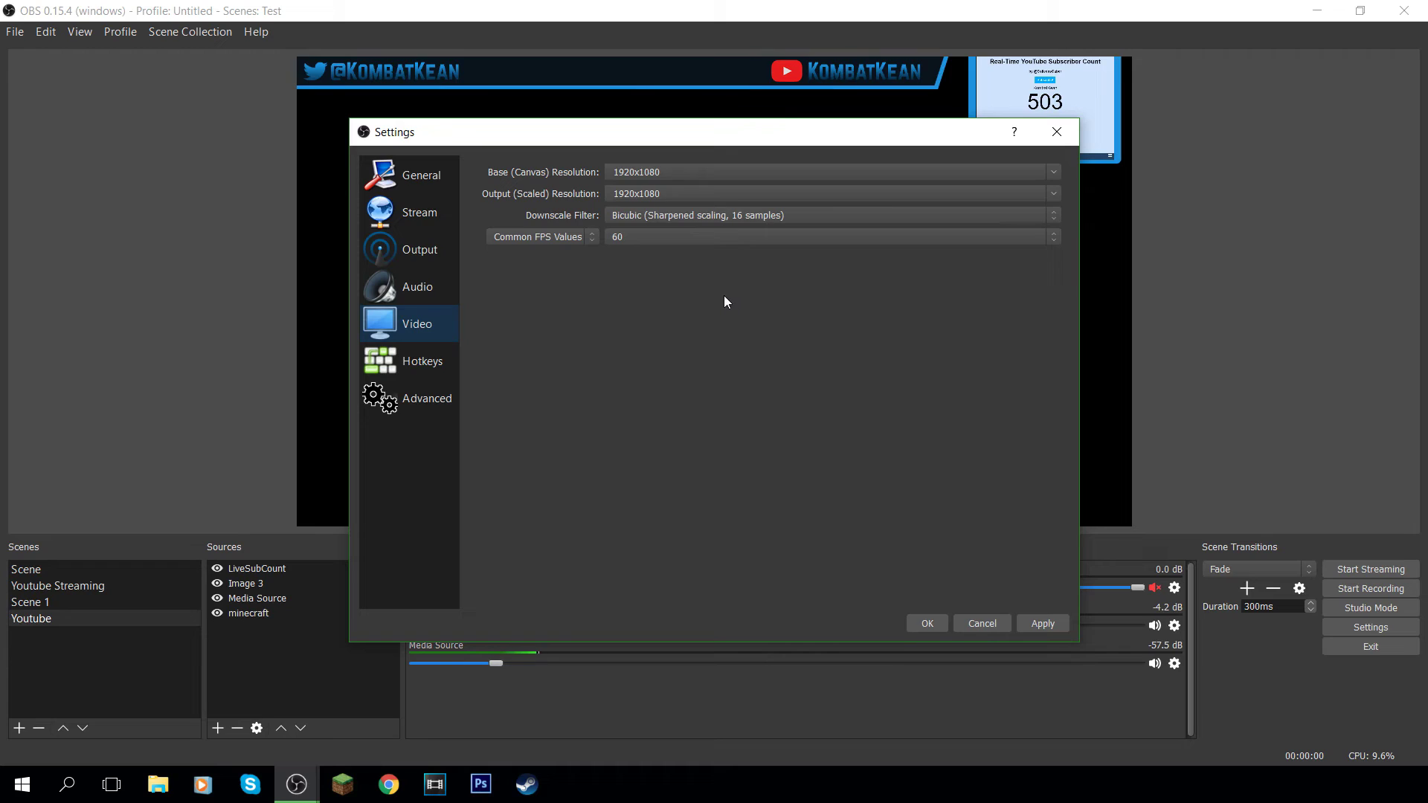
pyautogui.doubleClick(675, 170)
pyautogui.moveTo(669, 194); pyautogui.dragTo(611, 194)
pyautogui.click(676, 174)
pyautogui.moveTo(668, 174); pyautogui.dragTo(592, 175)
pyautogui.moveTo(693, 192); pyautogui.dragTo(601, 198)
pyautogui.click(656, 217)
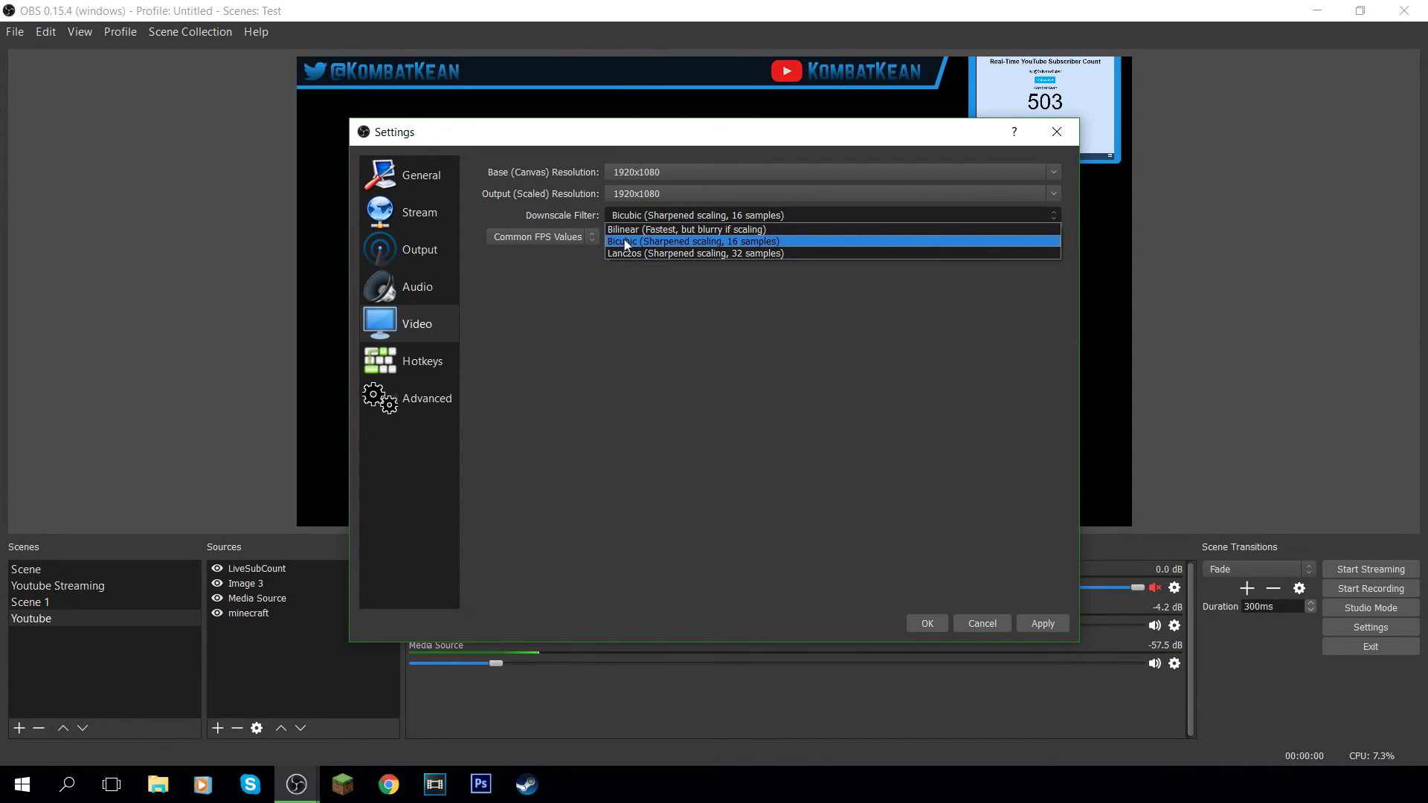
pyautogui.click(677, 241)
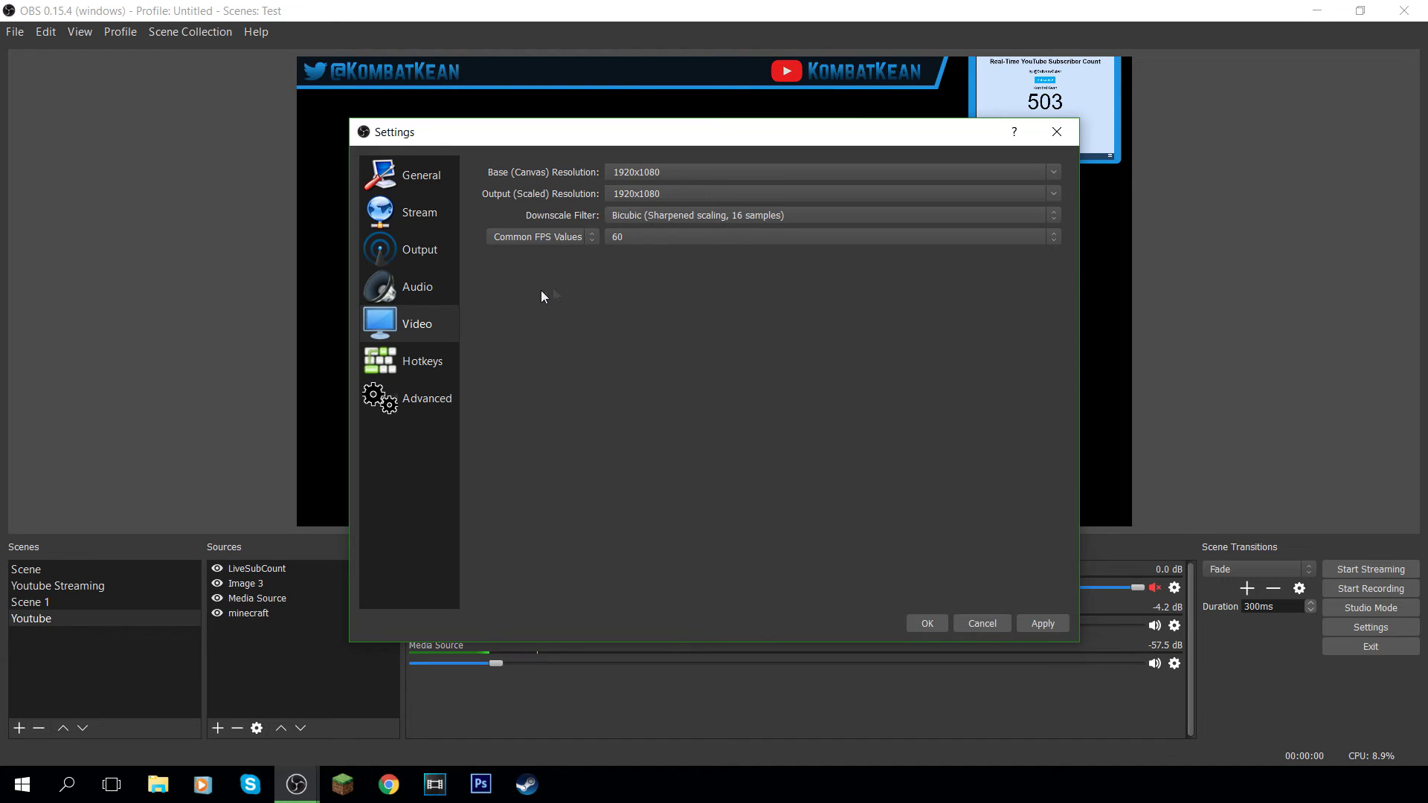
pyautogui.click(646, 233)
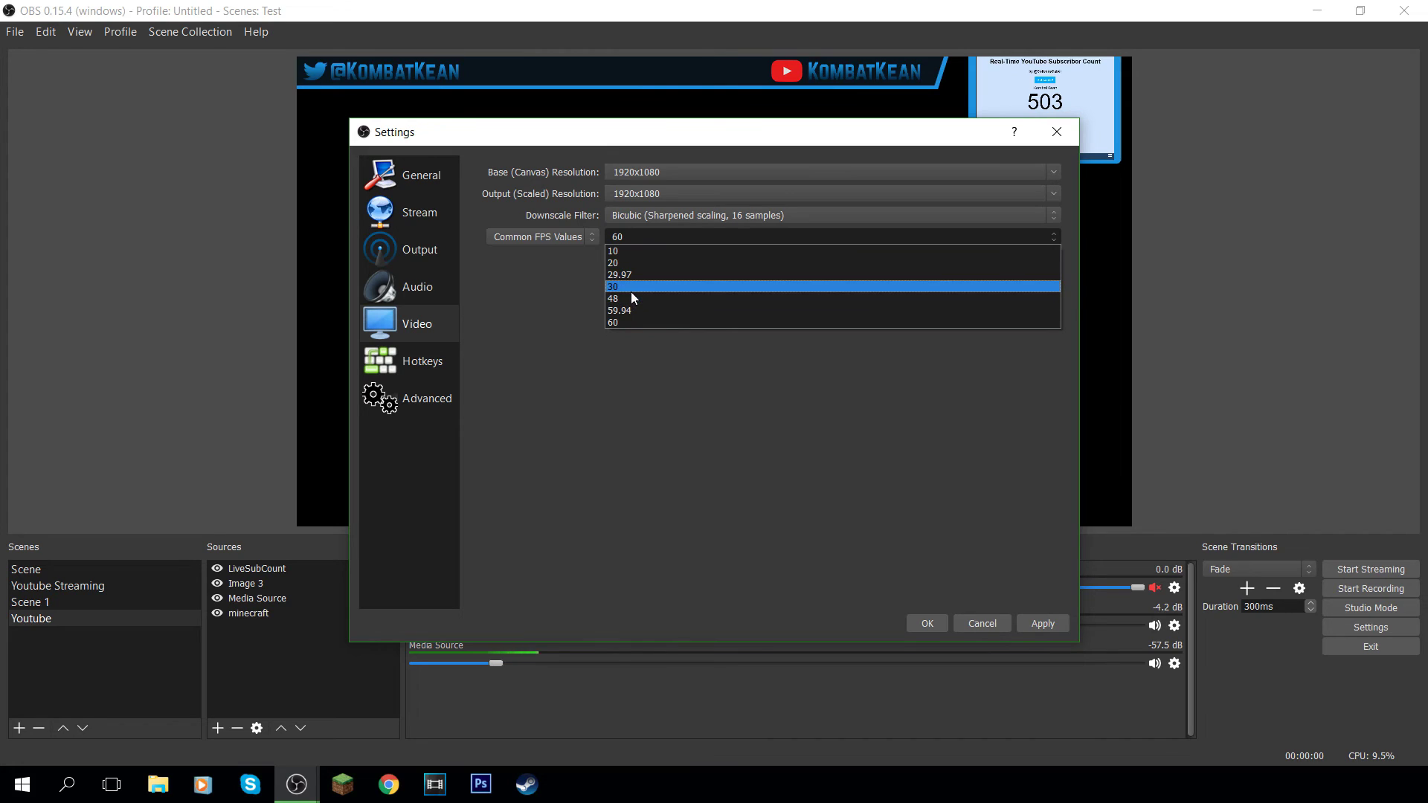
pyautogui.click(552, 293)
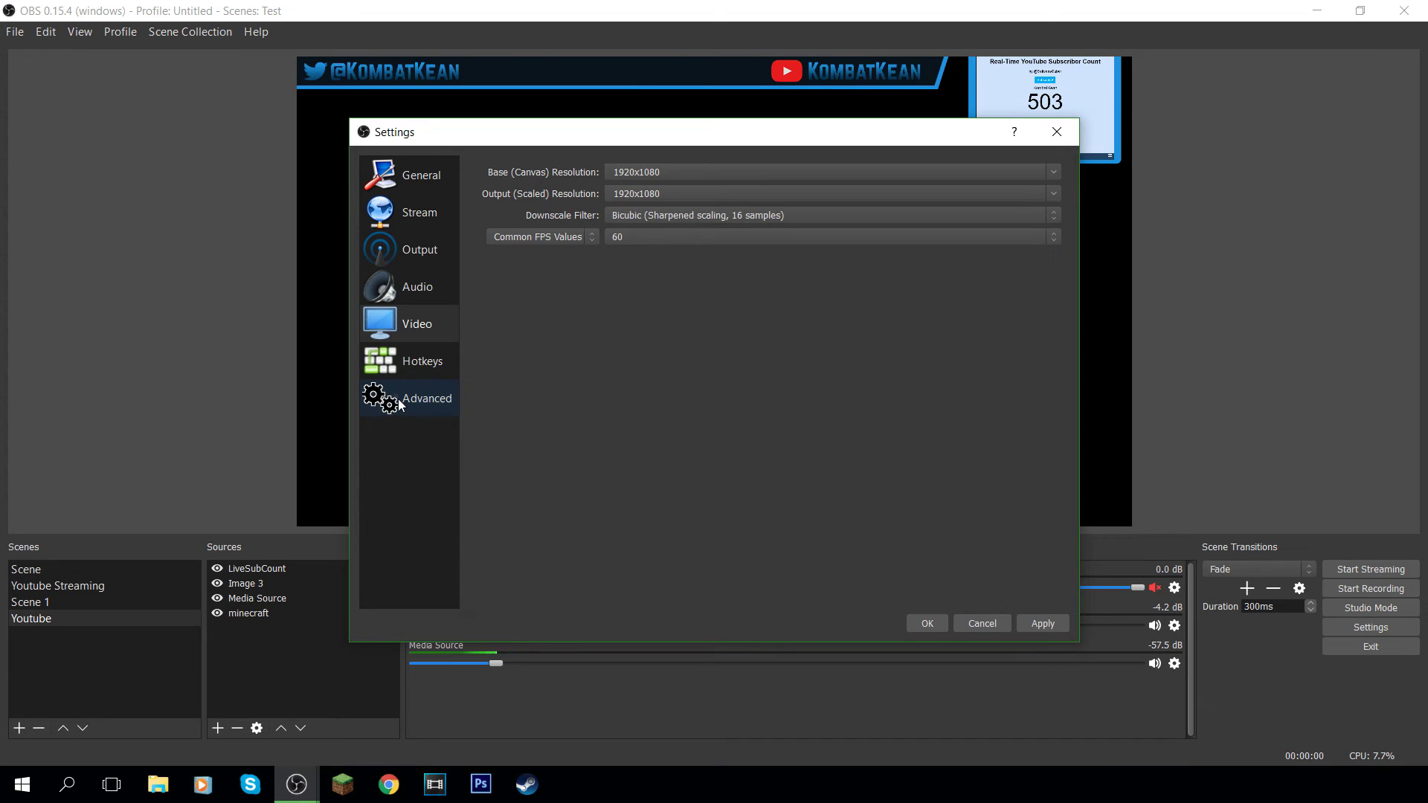
pyautogui.click(401, 369)
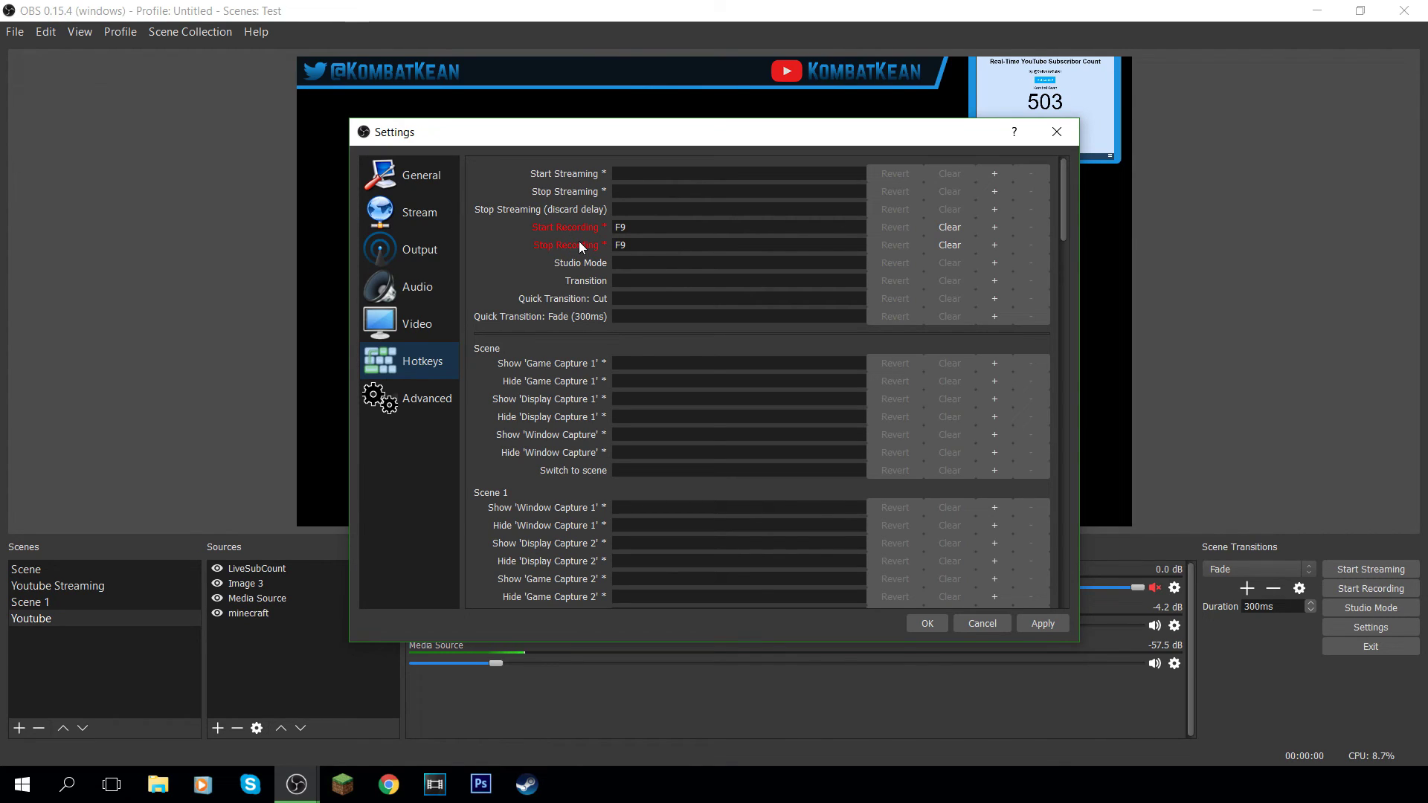
# Review the Hotkeys page, where Start and Stop Recording both use F9.
pyautogui.moveTo(574, 240)
# On the Advanced page, keep process priority High and the Direct3D 11 renderer.
pyautogui.click(398, 407)
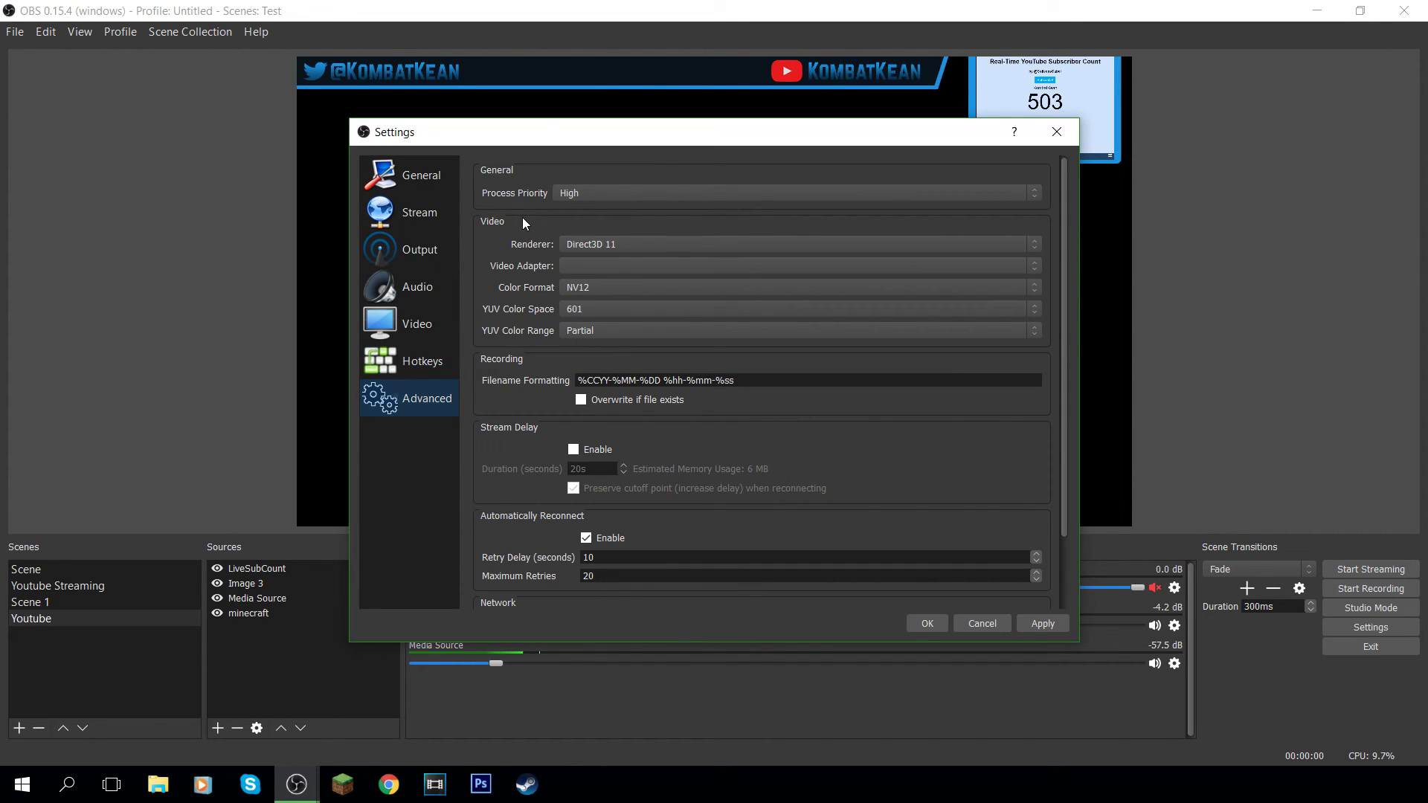
pyautogui.scroll(-3, 618, 290)
pyautogui.scroll(2, 703, 453)
pyautogui.click(580, 193)
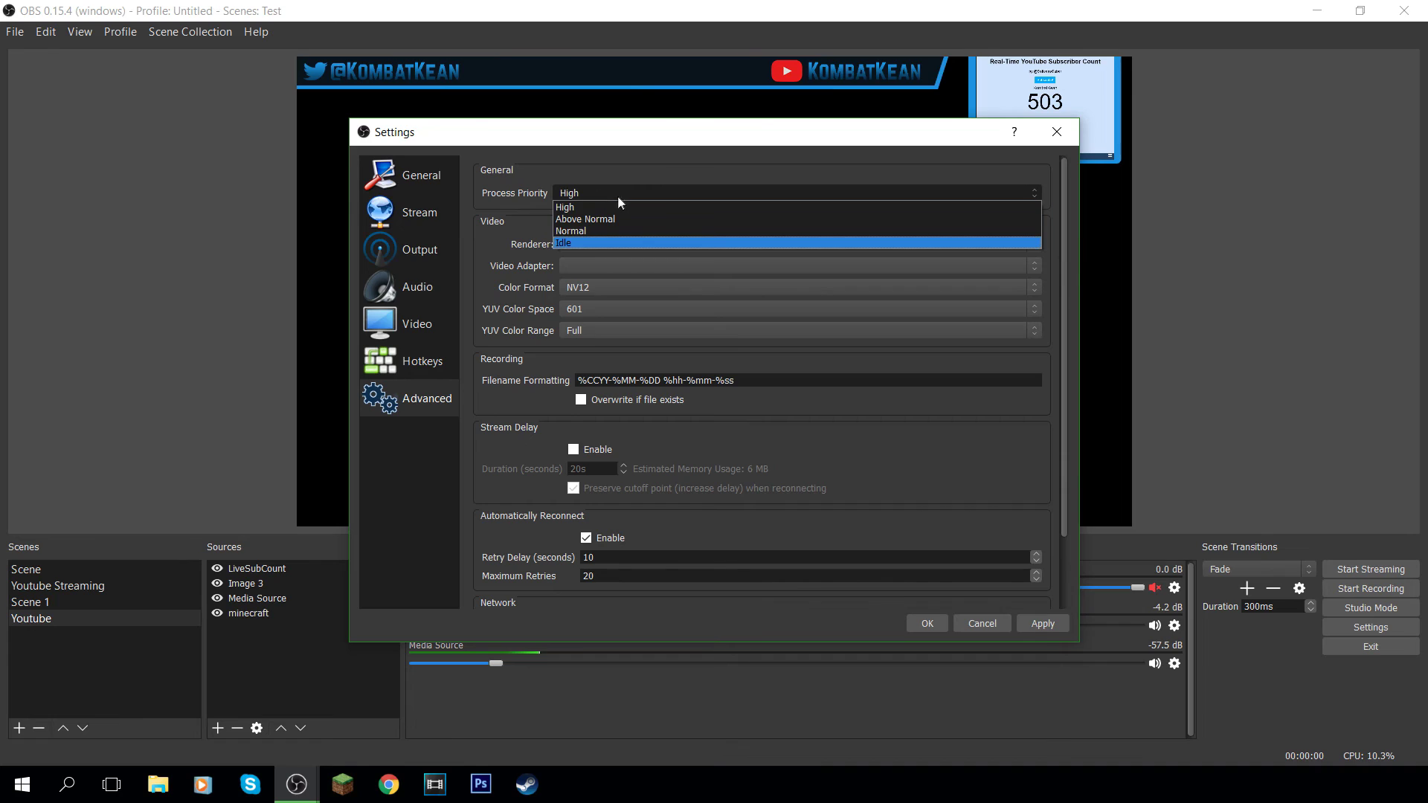
pyautogui.click(587, 208)
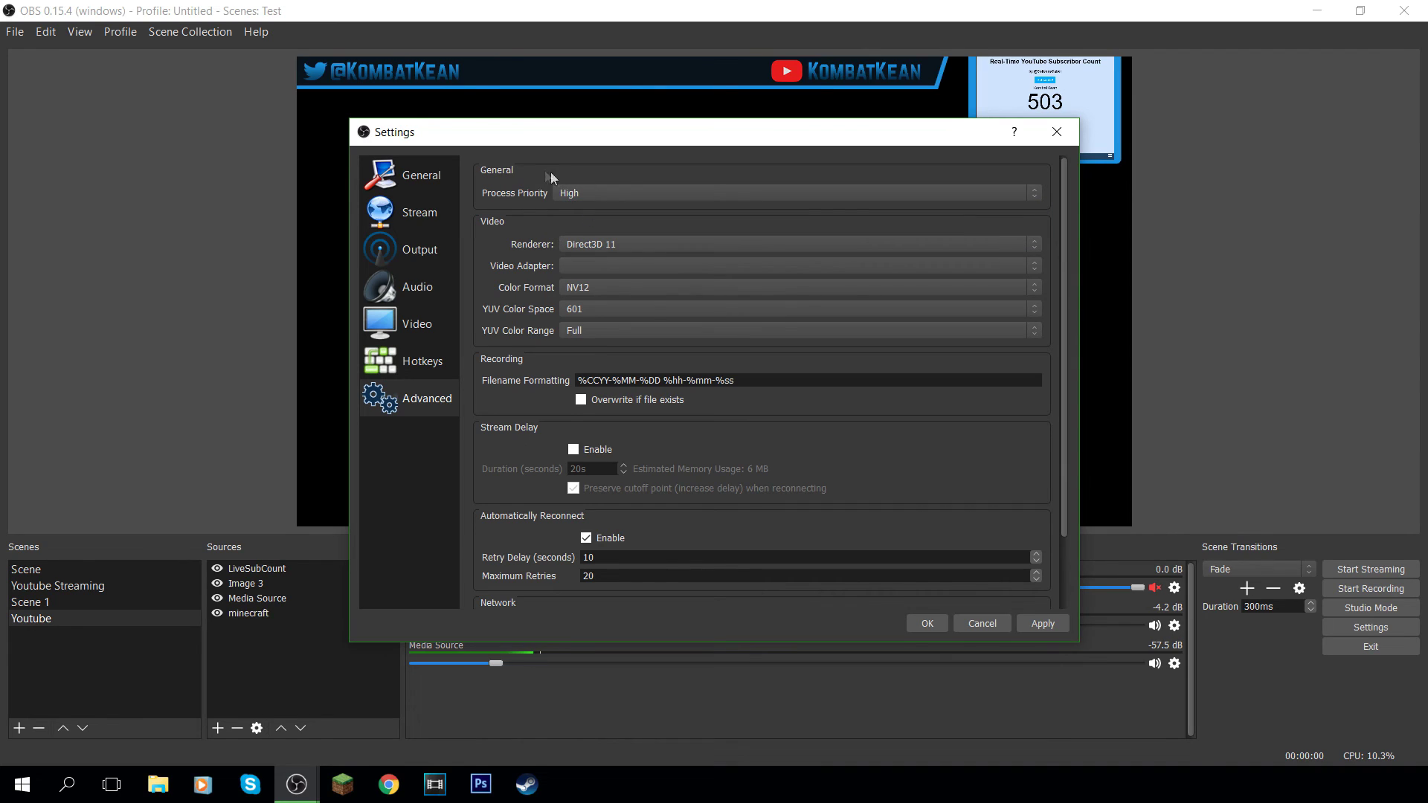
pyautogui.click(576, 244)
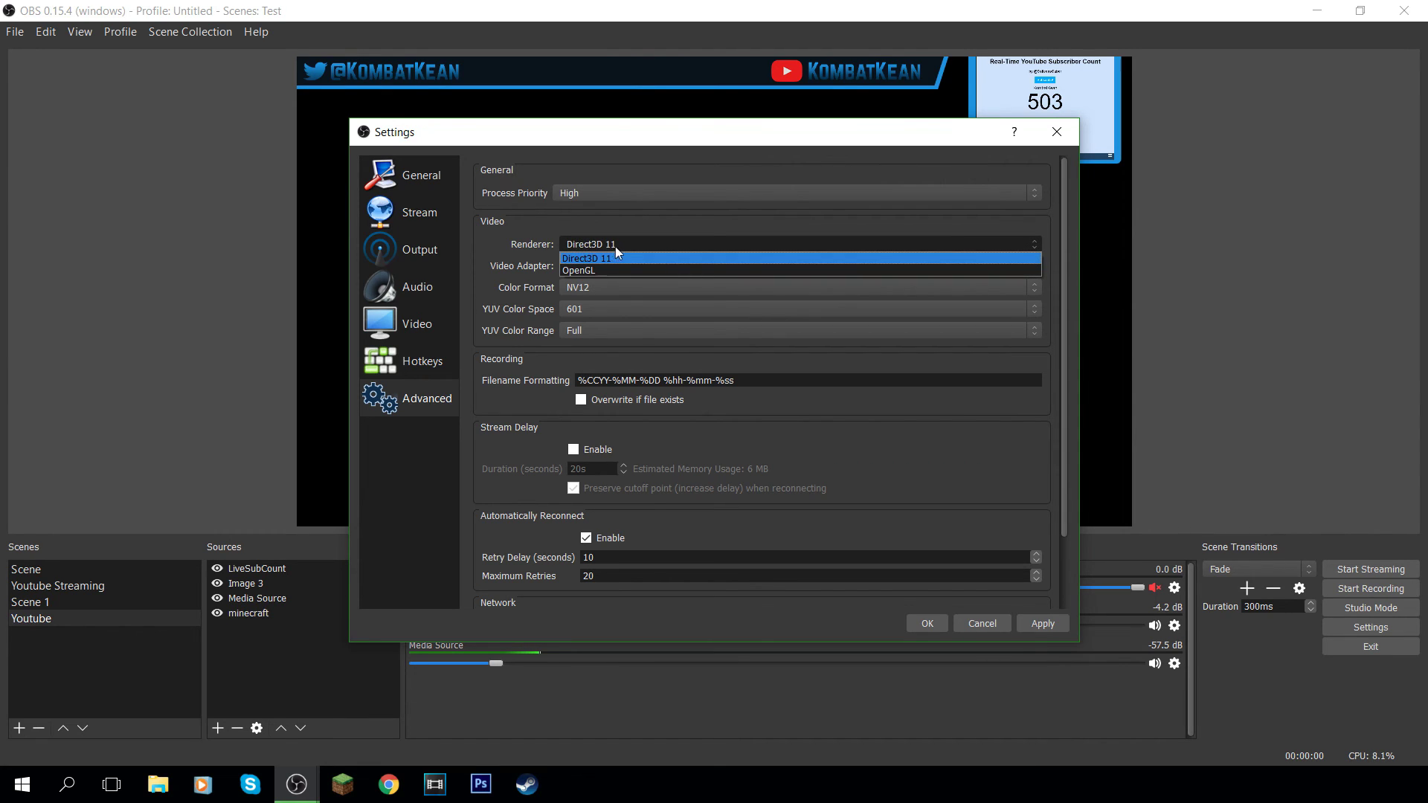
pyautogui.click(595, 258)
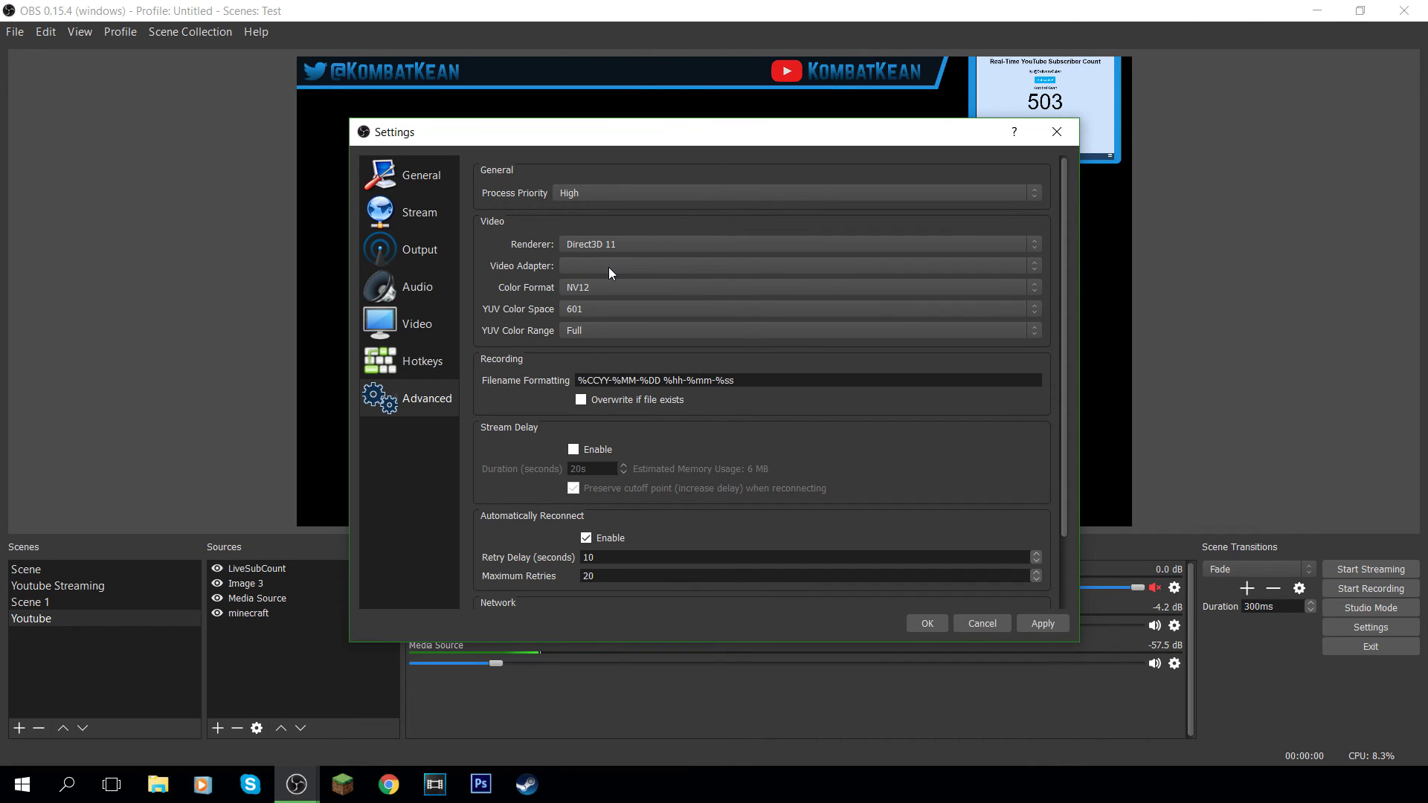
# Keep NV12 colour format, 601 YUV colour space and Full YUV colour range.
pyautogui.click(584, 292)
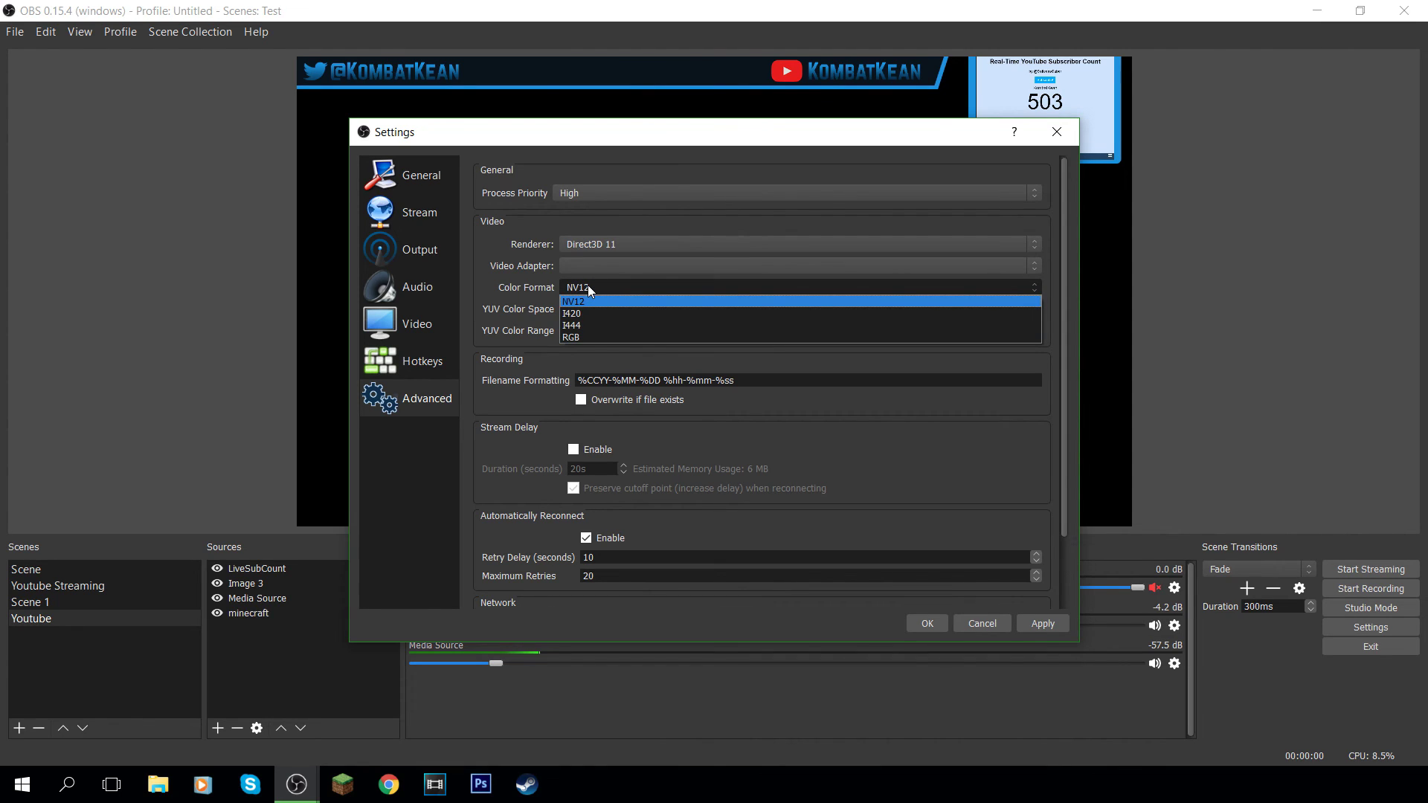
pyautogui.click(587, 285)
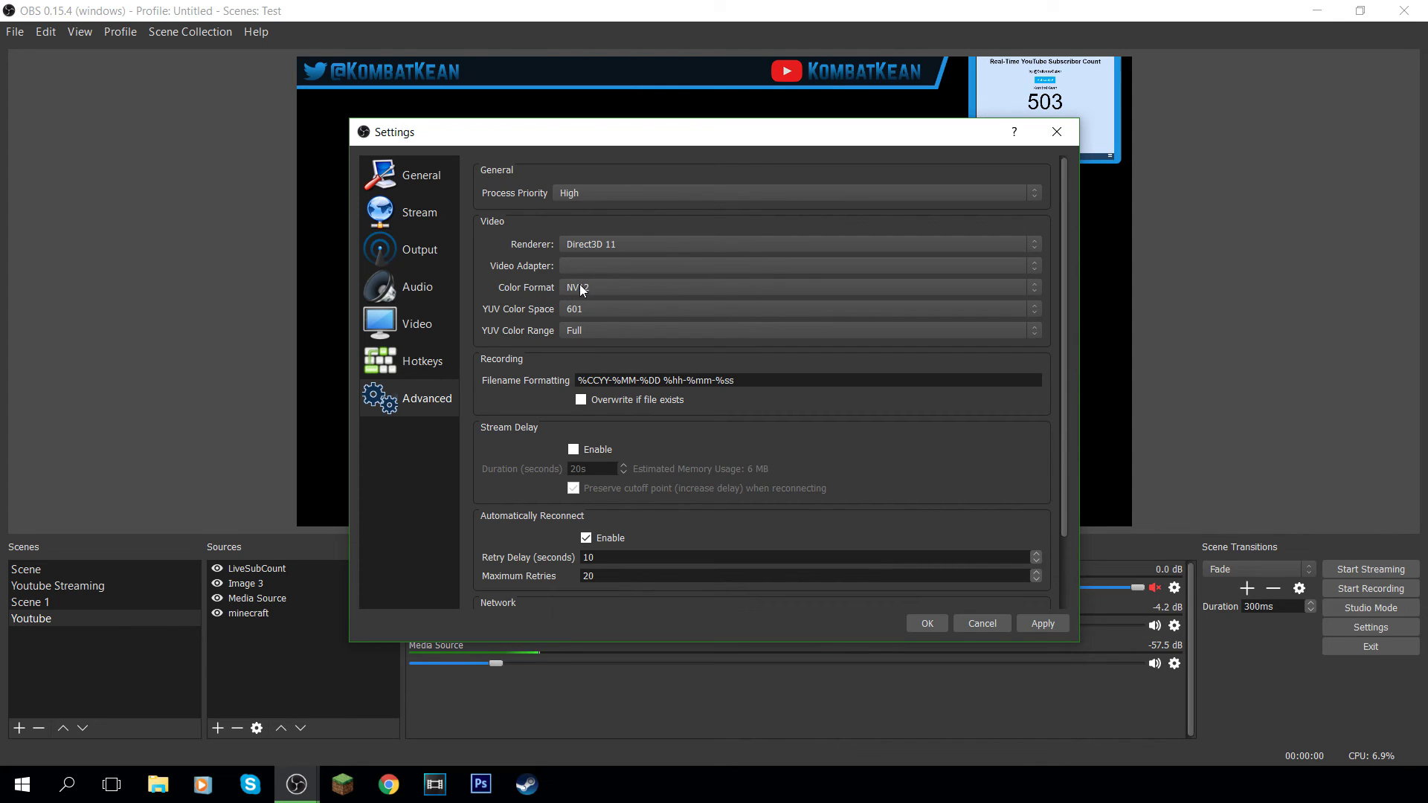
pyautogui.click(579, 285)
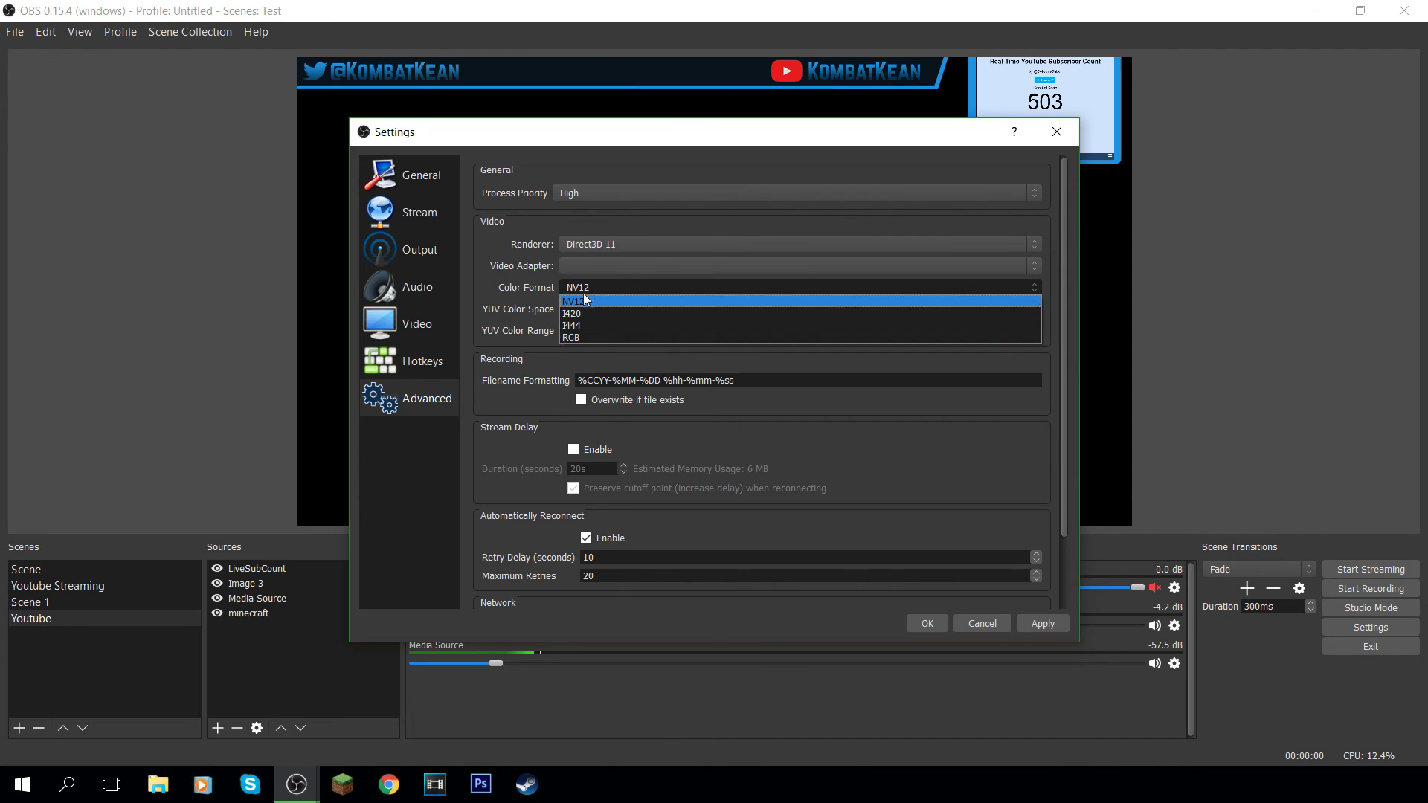
pyautogui.click(614, 287)
pyautogui.click(592, 309)
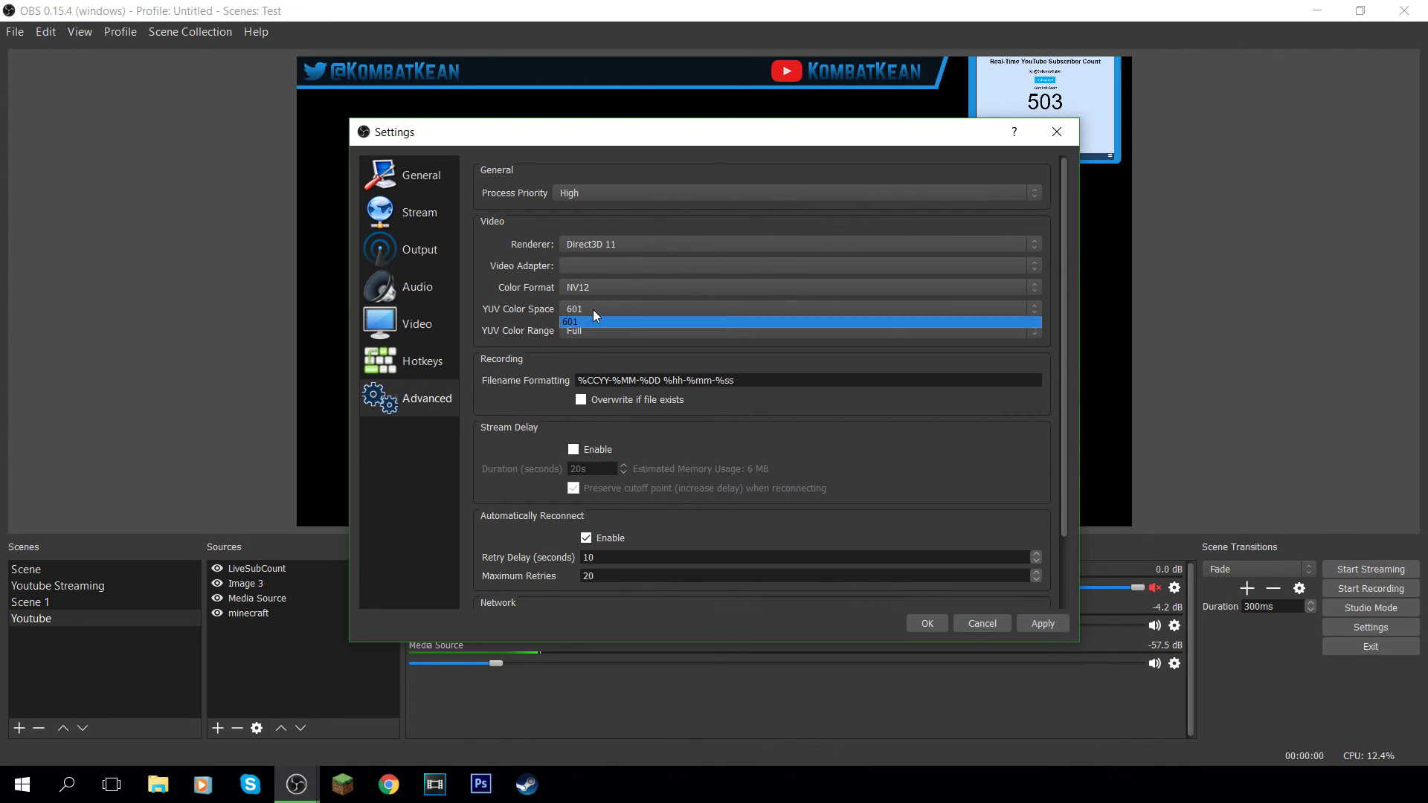
pyautogui.click(593, 310)
pyautogui.click(583, 329)
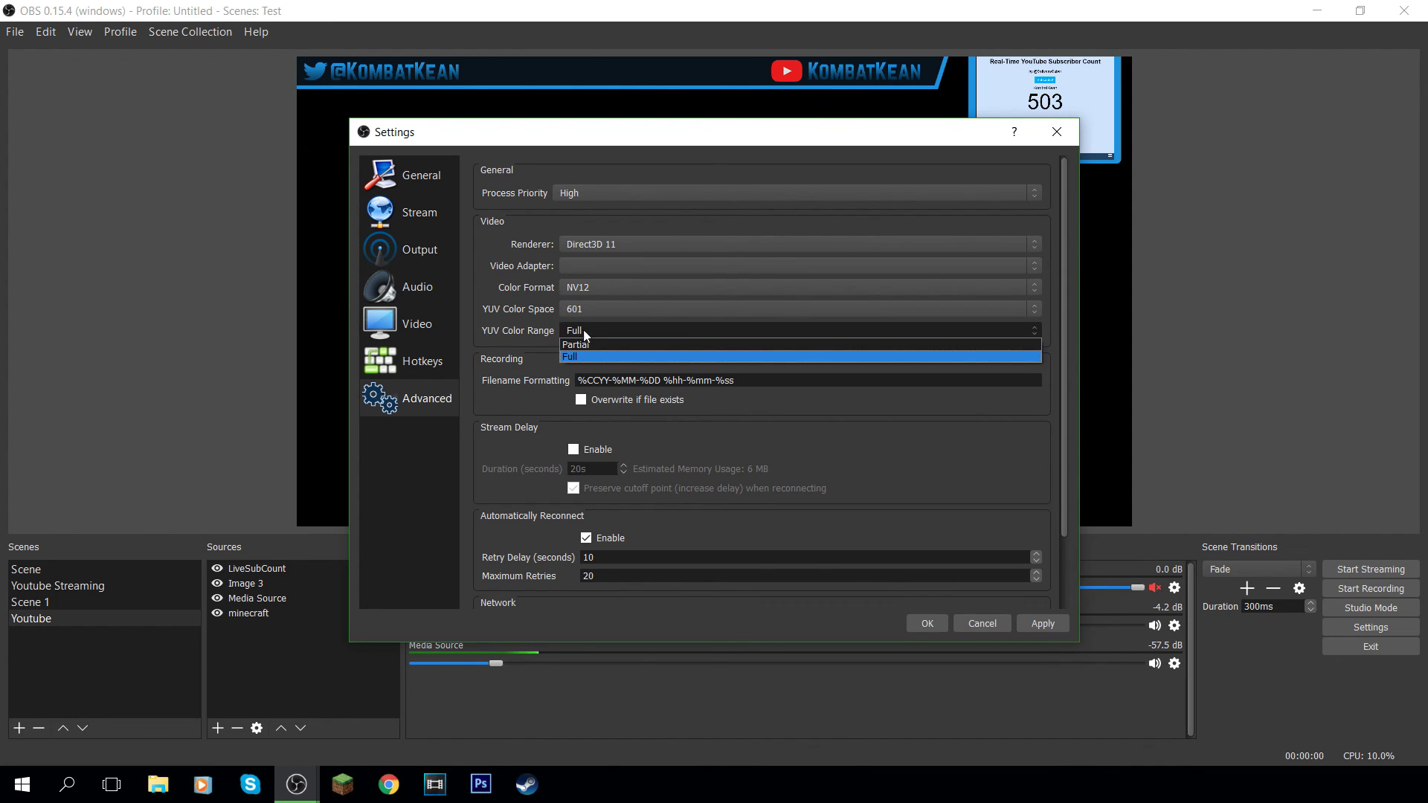
pyautogui.click(591, 357)
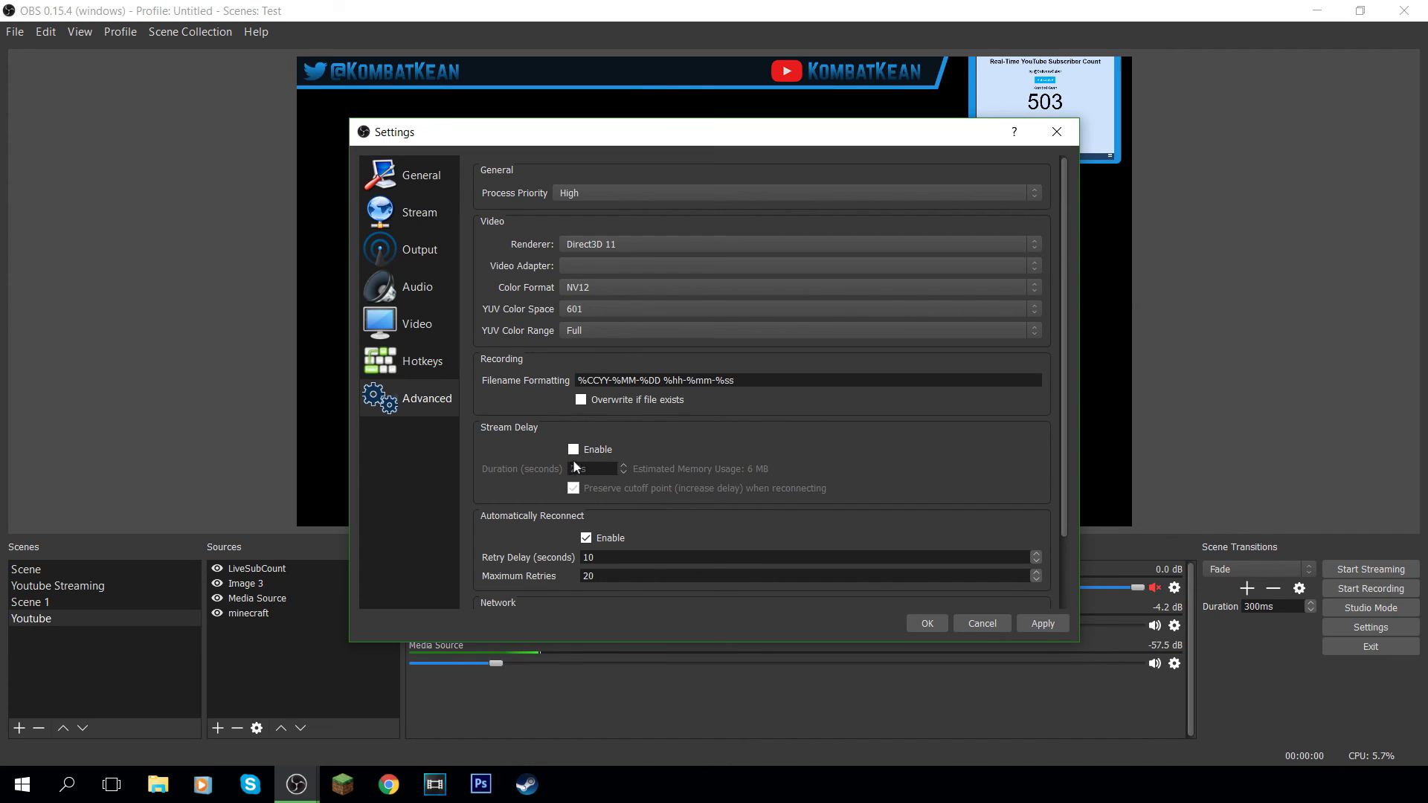
# Apply the changed advanced settings.
pyautogui.scroll(-2, 720, 502)
pyautogui.scroll(2, 720, 504)
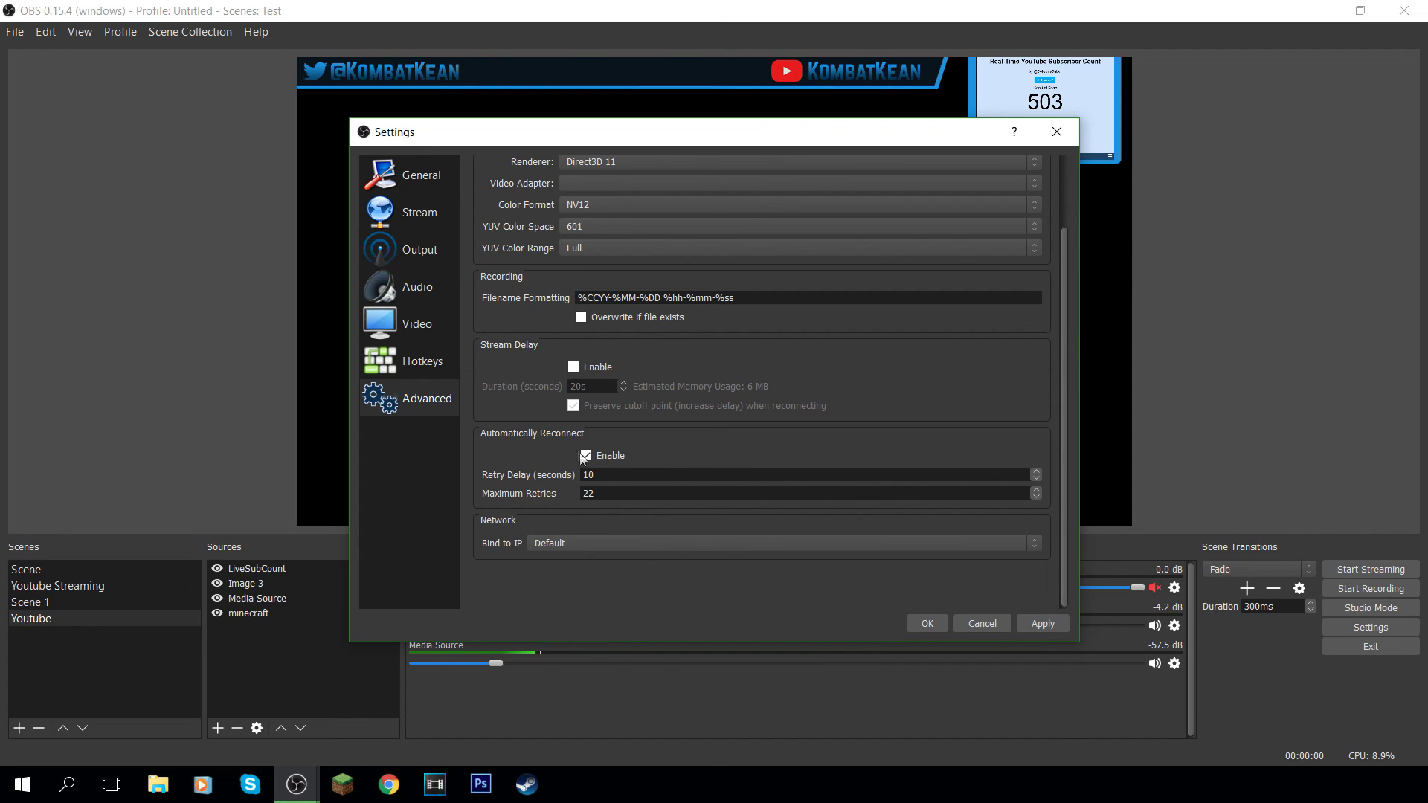
pyautogui.scroll(-2, 603, 497)
pyautogui.scroll(-1, 603, 497)
pyautogui.click(979, 625)
# Toggle automatic reconnect off and back on, then close the Settings window.
pyautogui.click(586, 456)
pyautogui.click(587, 456)
pyautogui.scroll(2, 521, 433)
pyautogui.scroll(-2, 927, 434)
pyautogui.scroll(2, 925, 434)
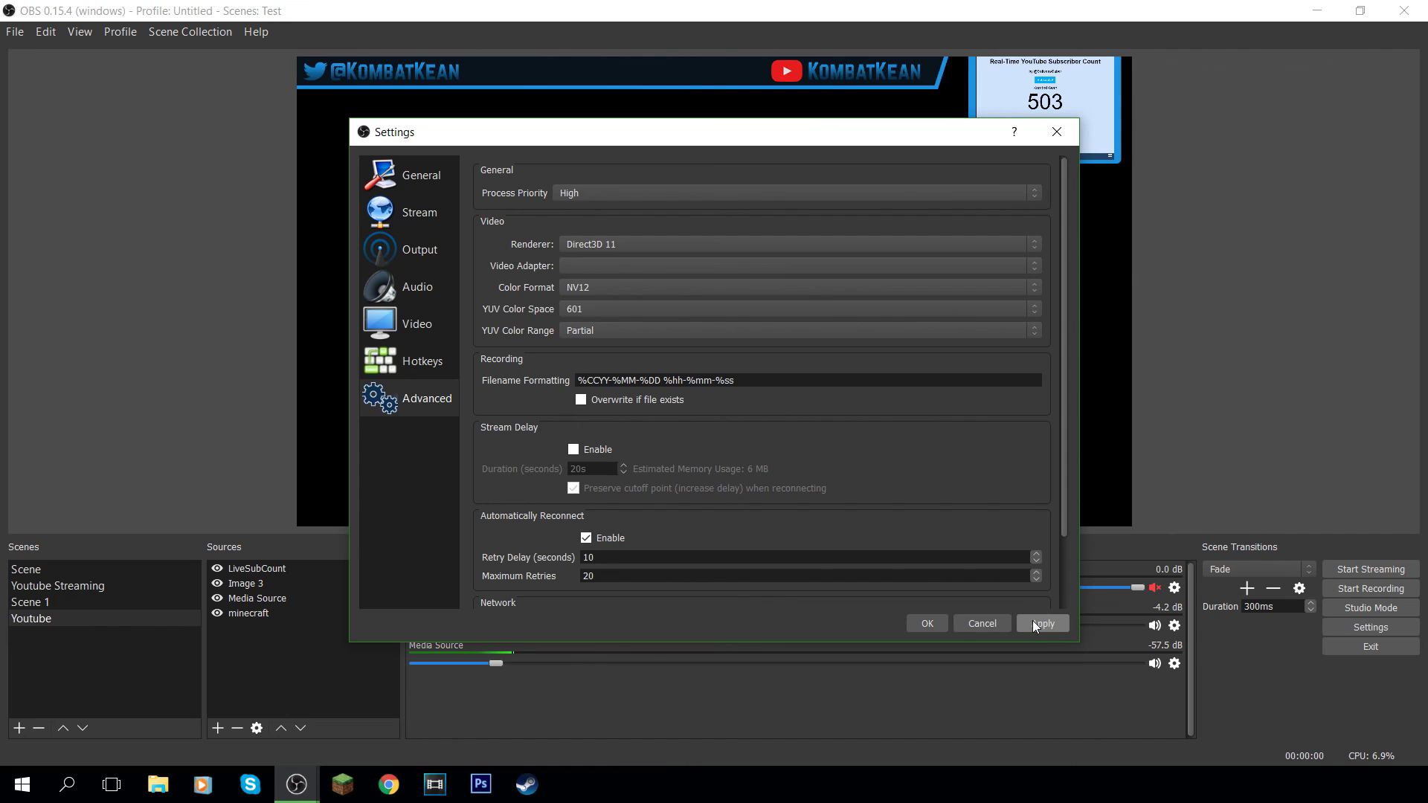
pyautogui.click(979, 624)
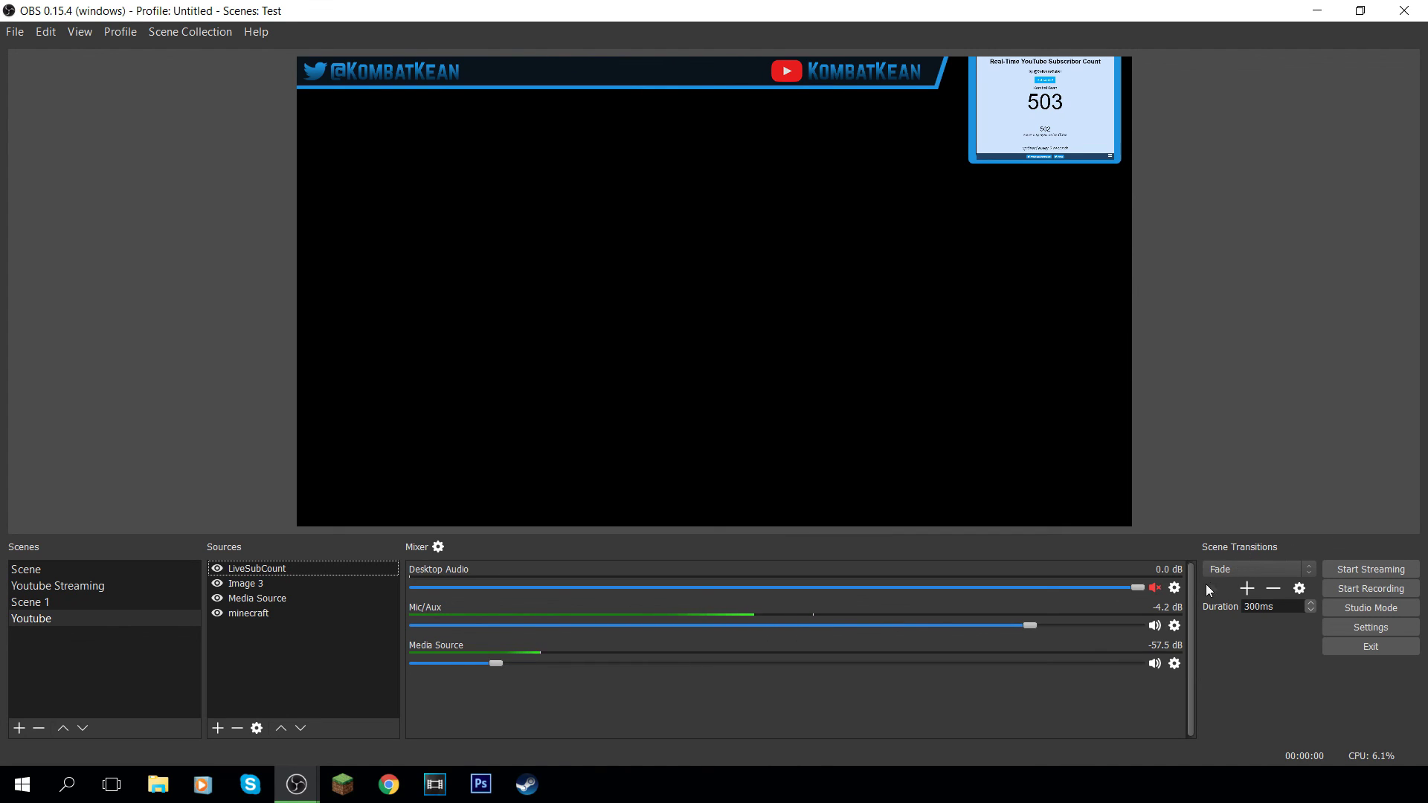
pyautogui.click(1154, 587)
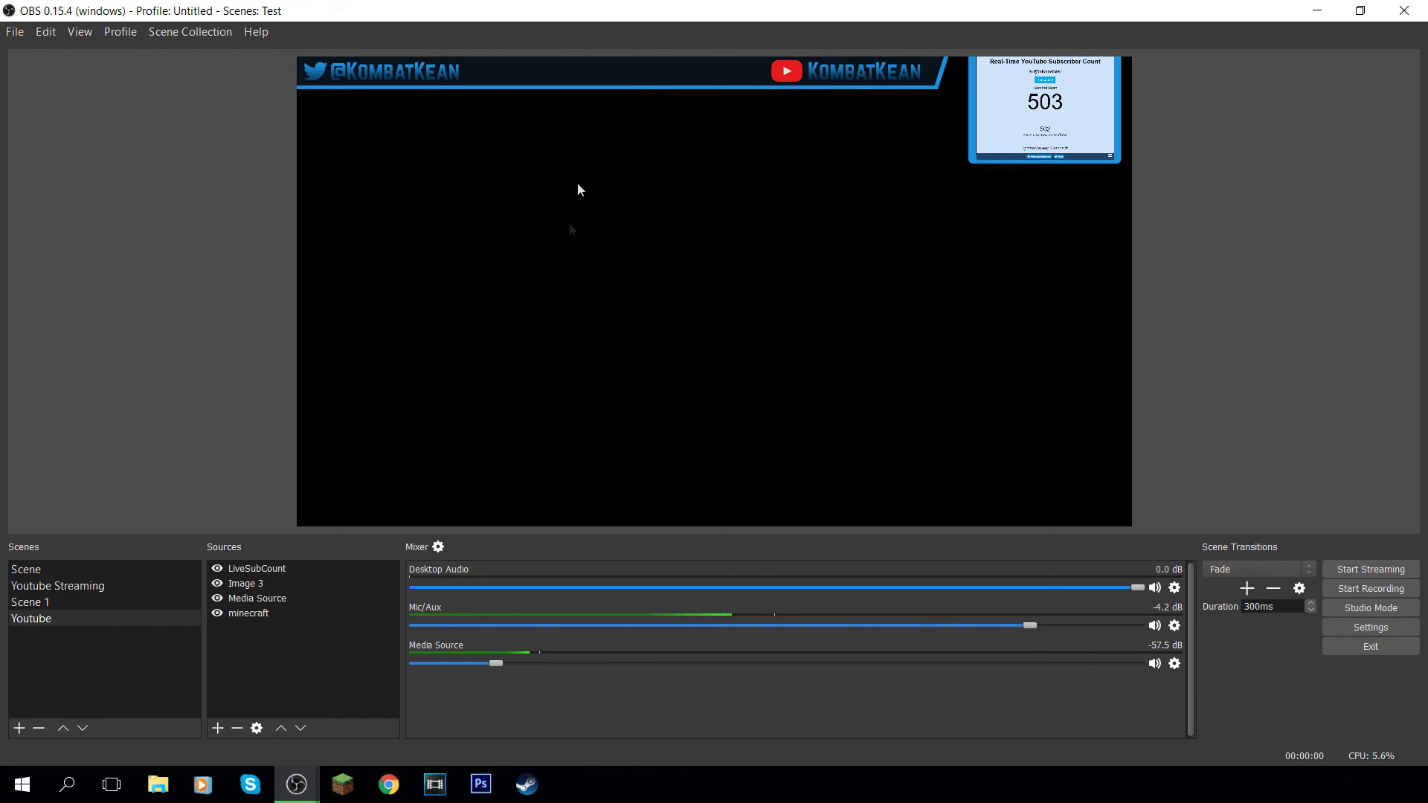
# Select a source in the Youtube scene preview, then deselect it.
pyautogui.moveTo(1046, 95)
pyautogui.mouseDown()
pyautogui.moveTo(932, 172)
pyautogui.moveTo(1072, 154)
pyautogui.moveTo(1052, 97)
pyautogui.mouseUp()
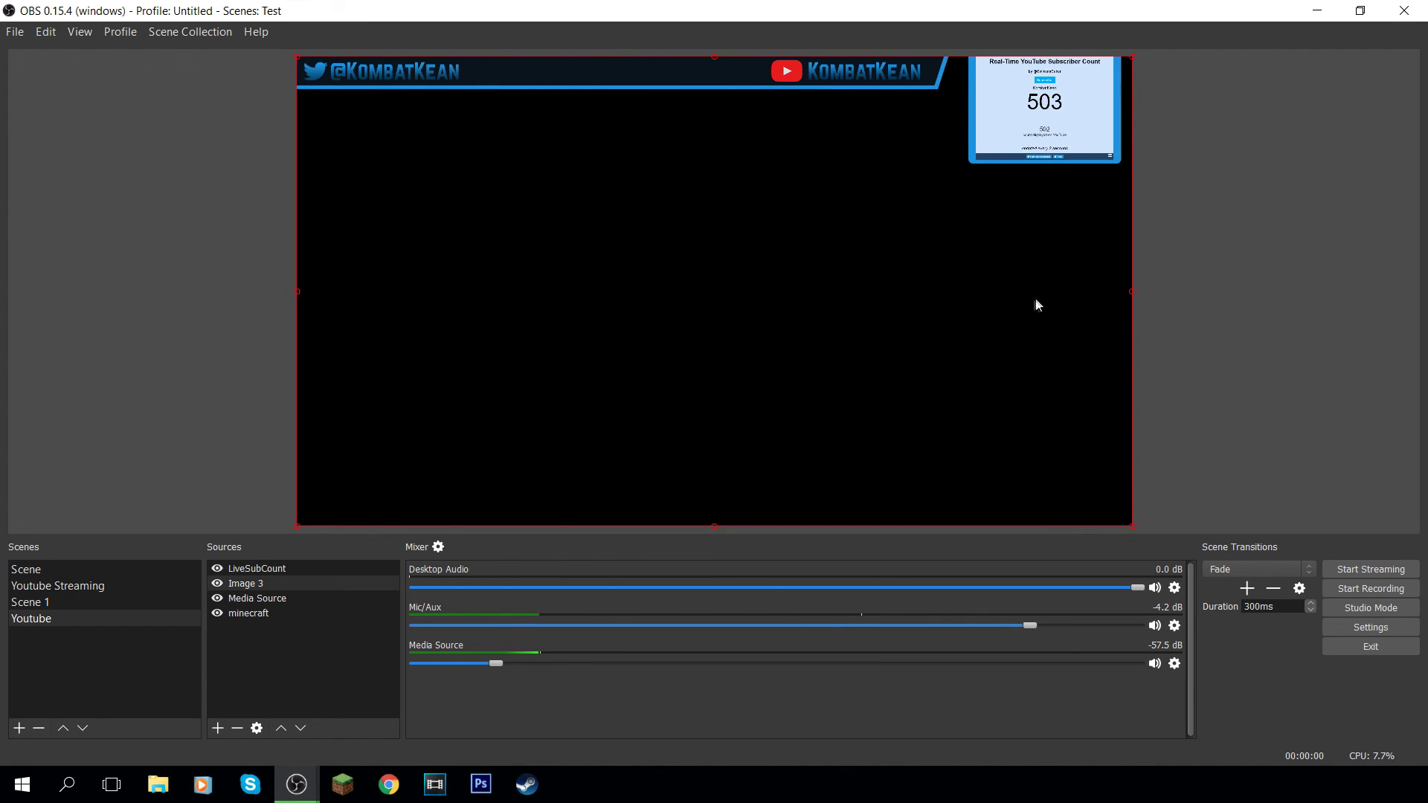
pyautogui.click(47, 218)
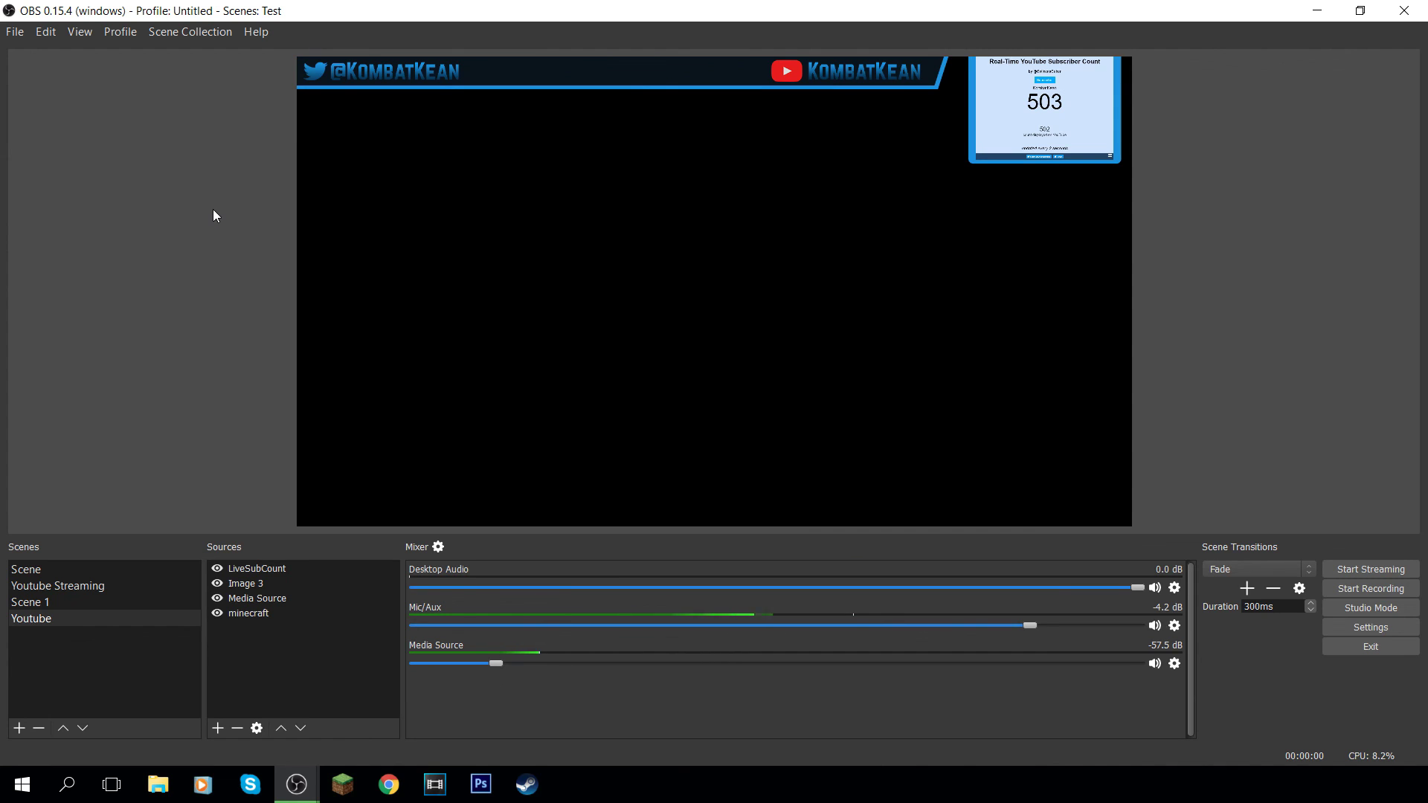